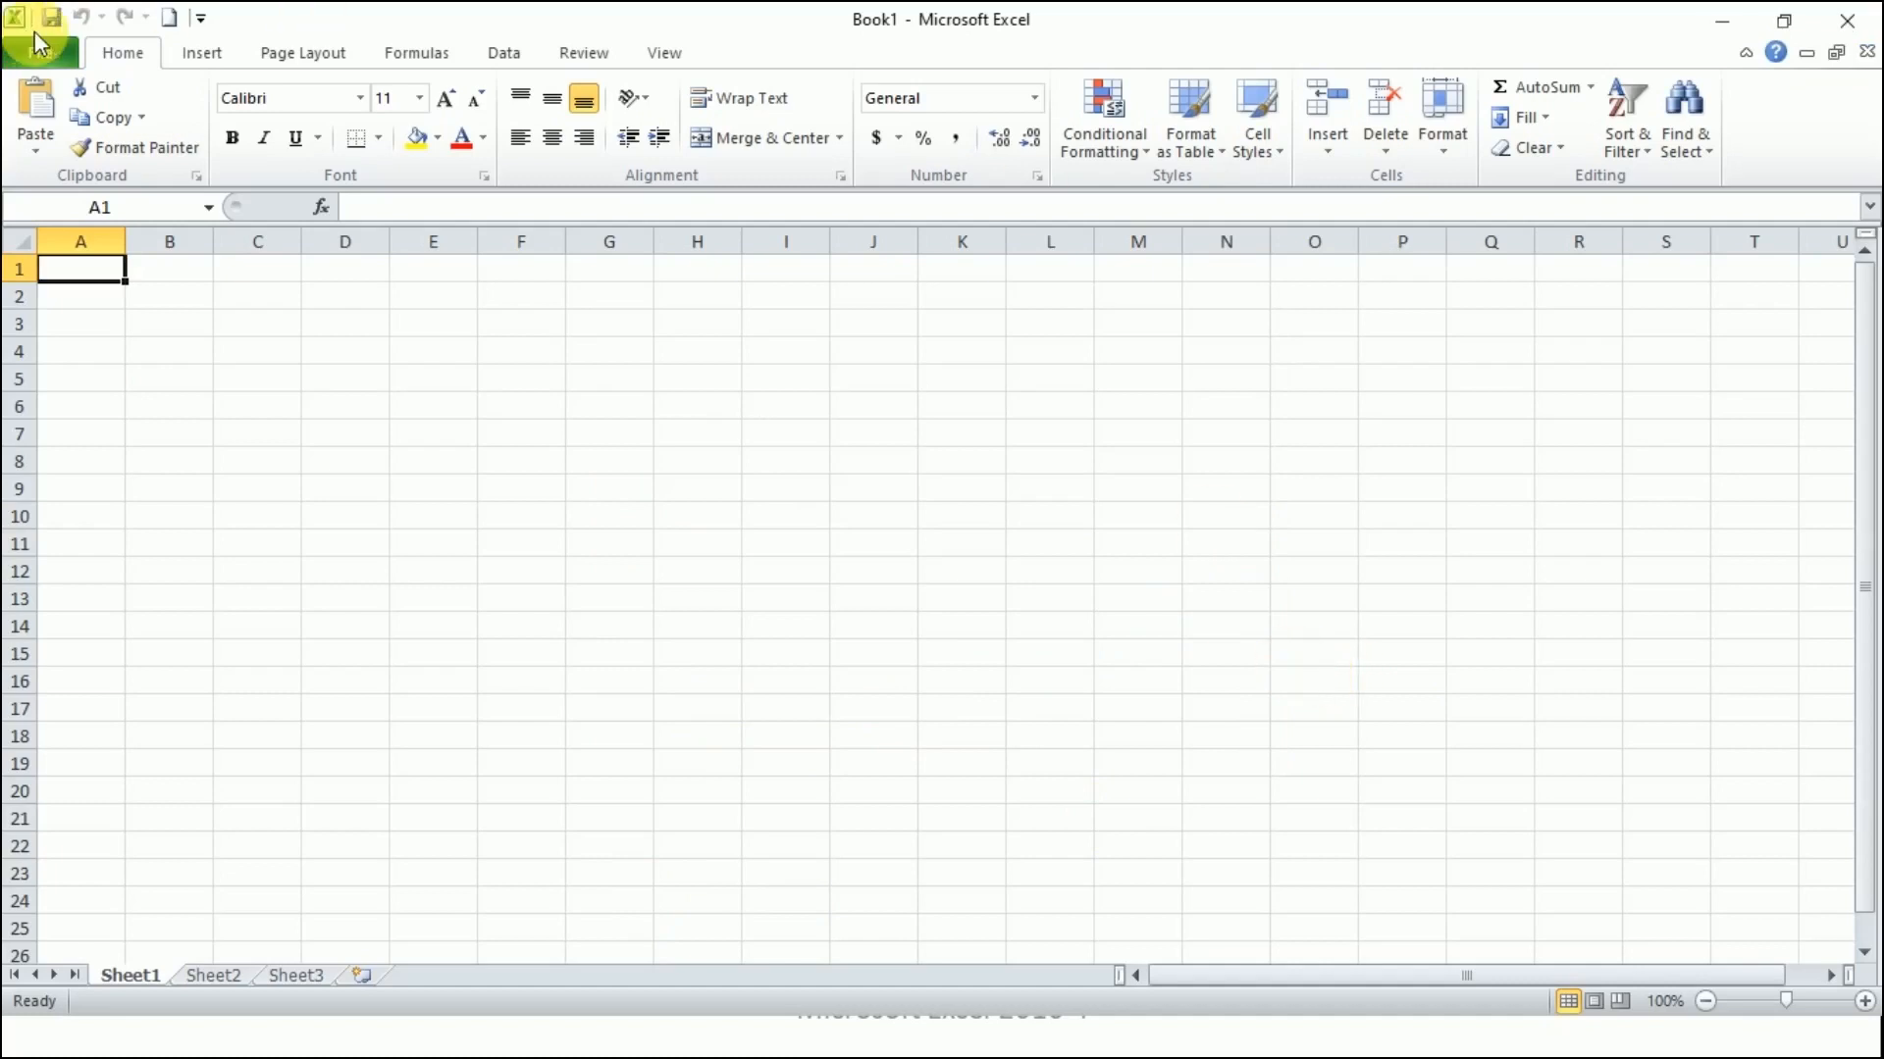
Step: Create three new blank workbooks, starting with one from the Blank workbook template
left_click(45, 57)
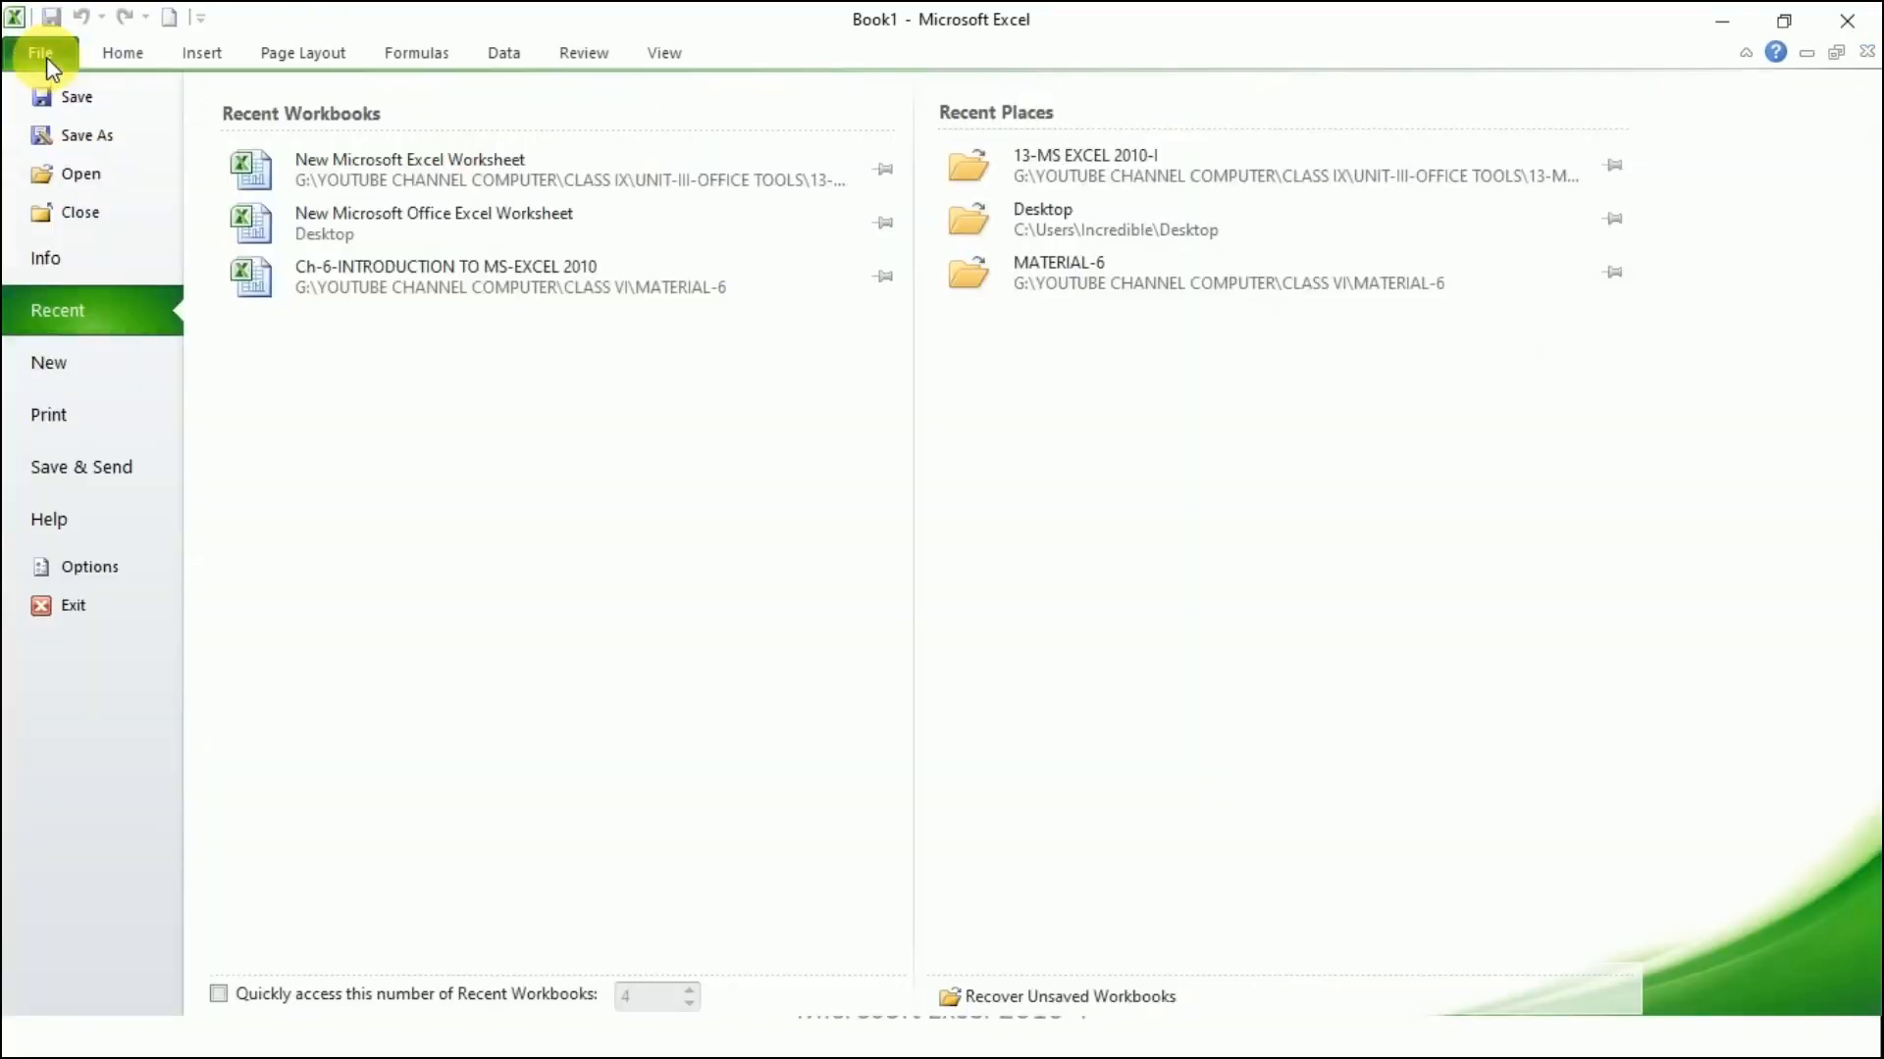
left_click(39, 376)
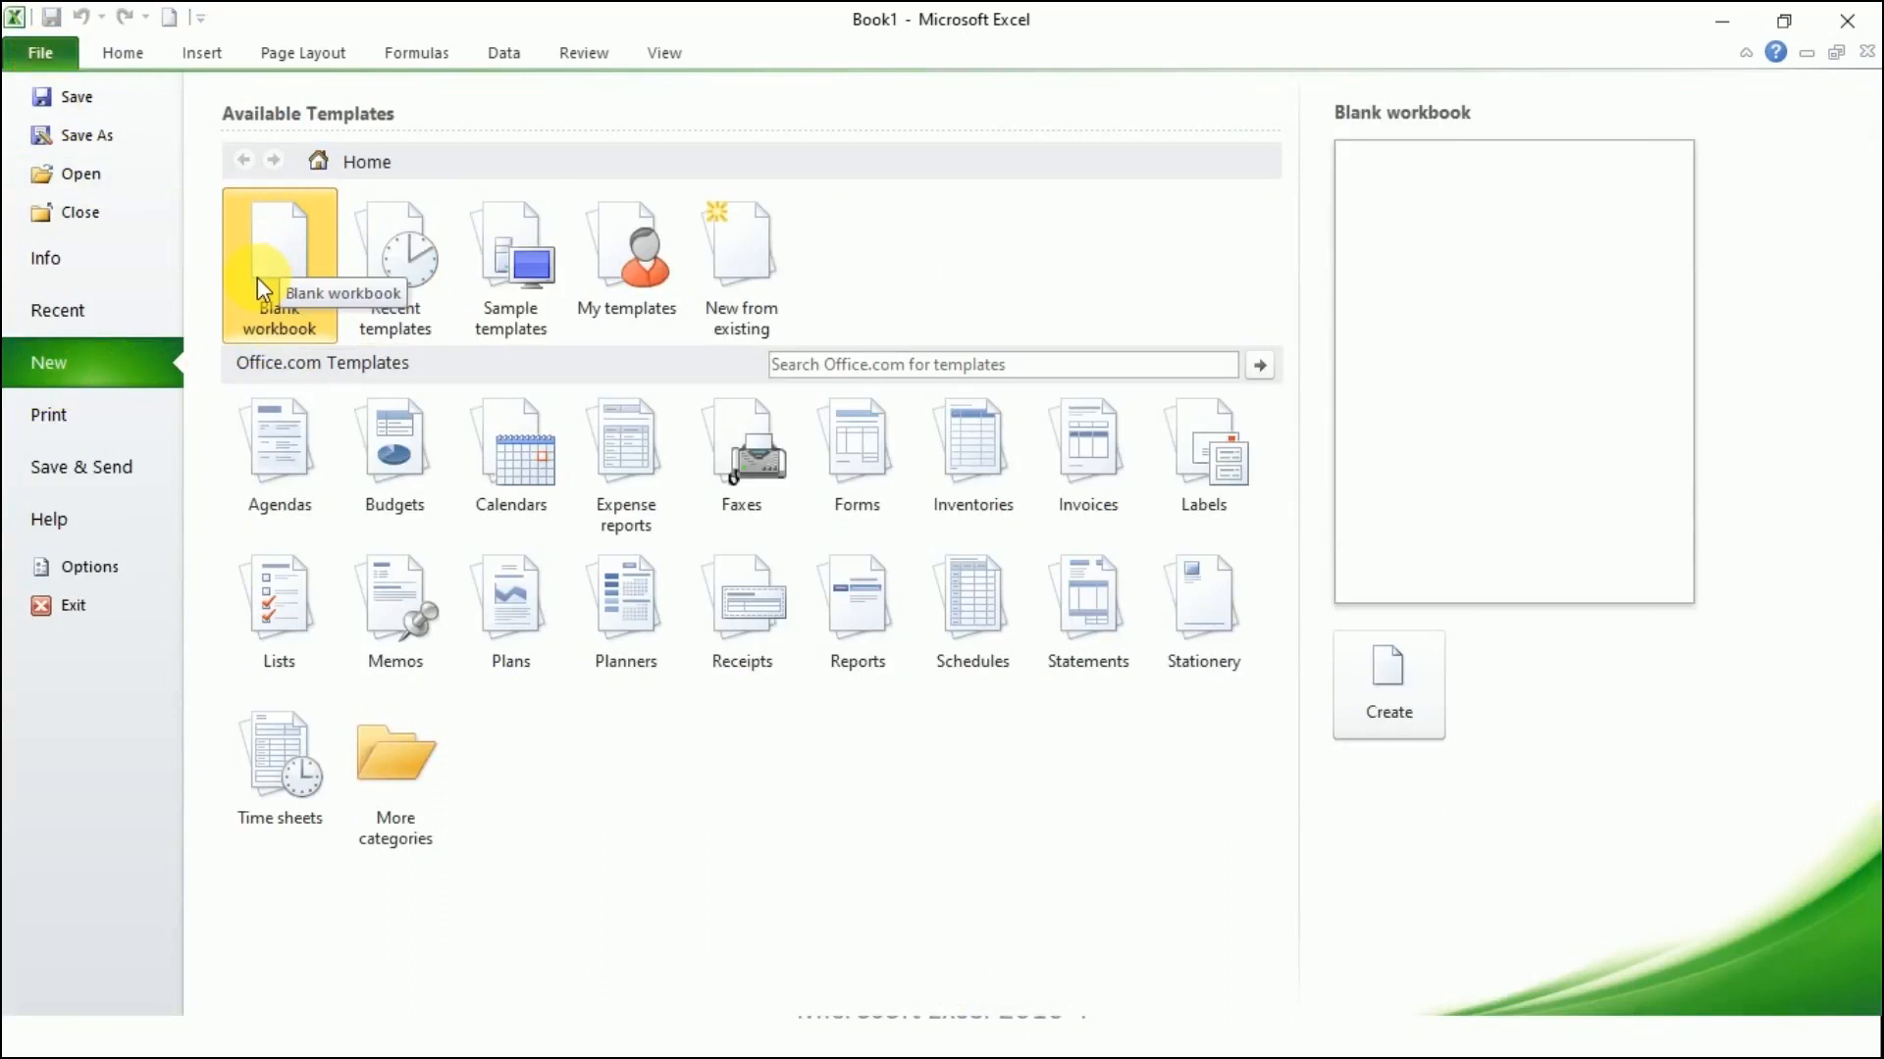
left_click(1414, 705)
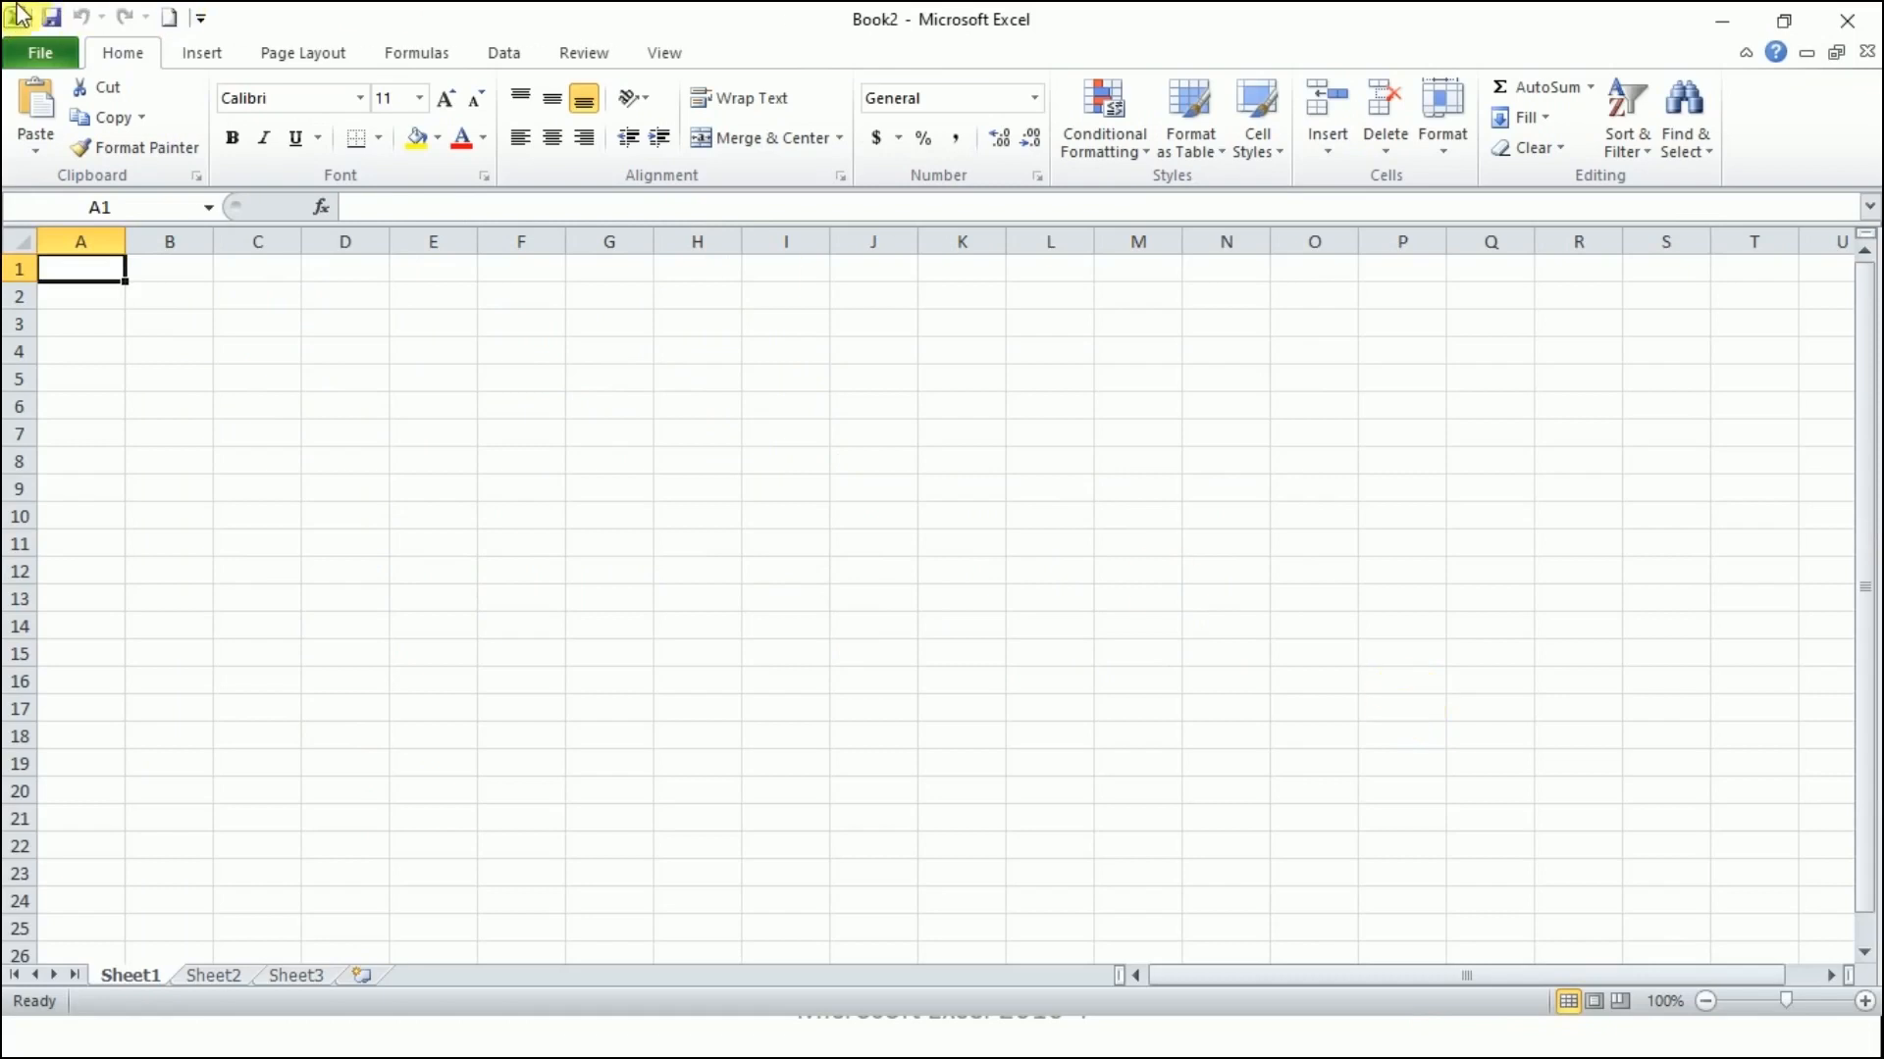
left_click(171, 19)
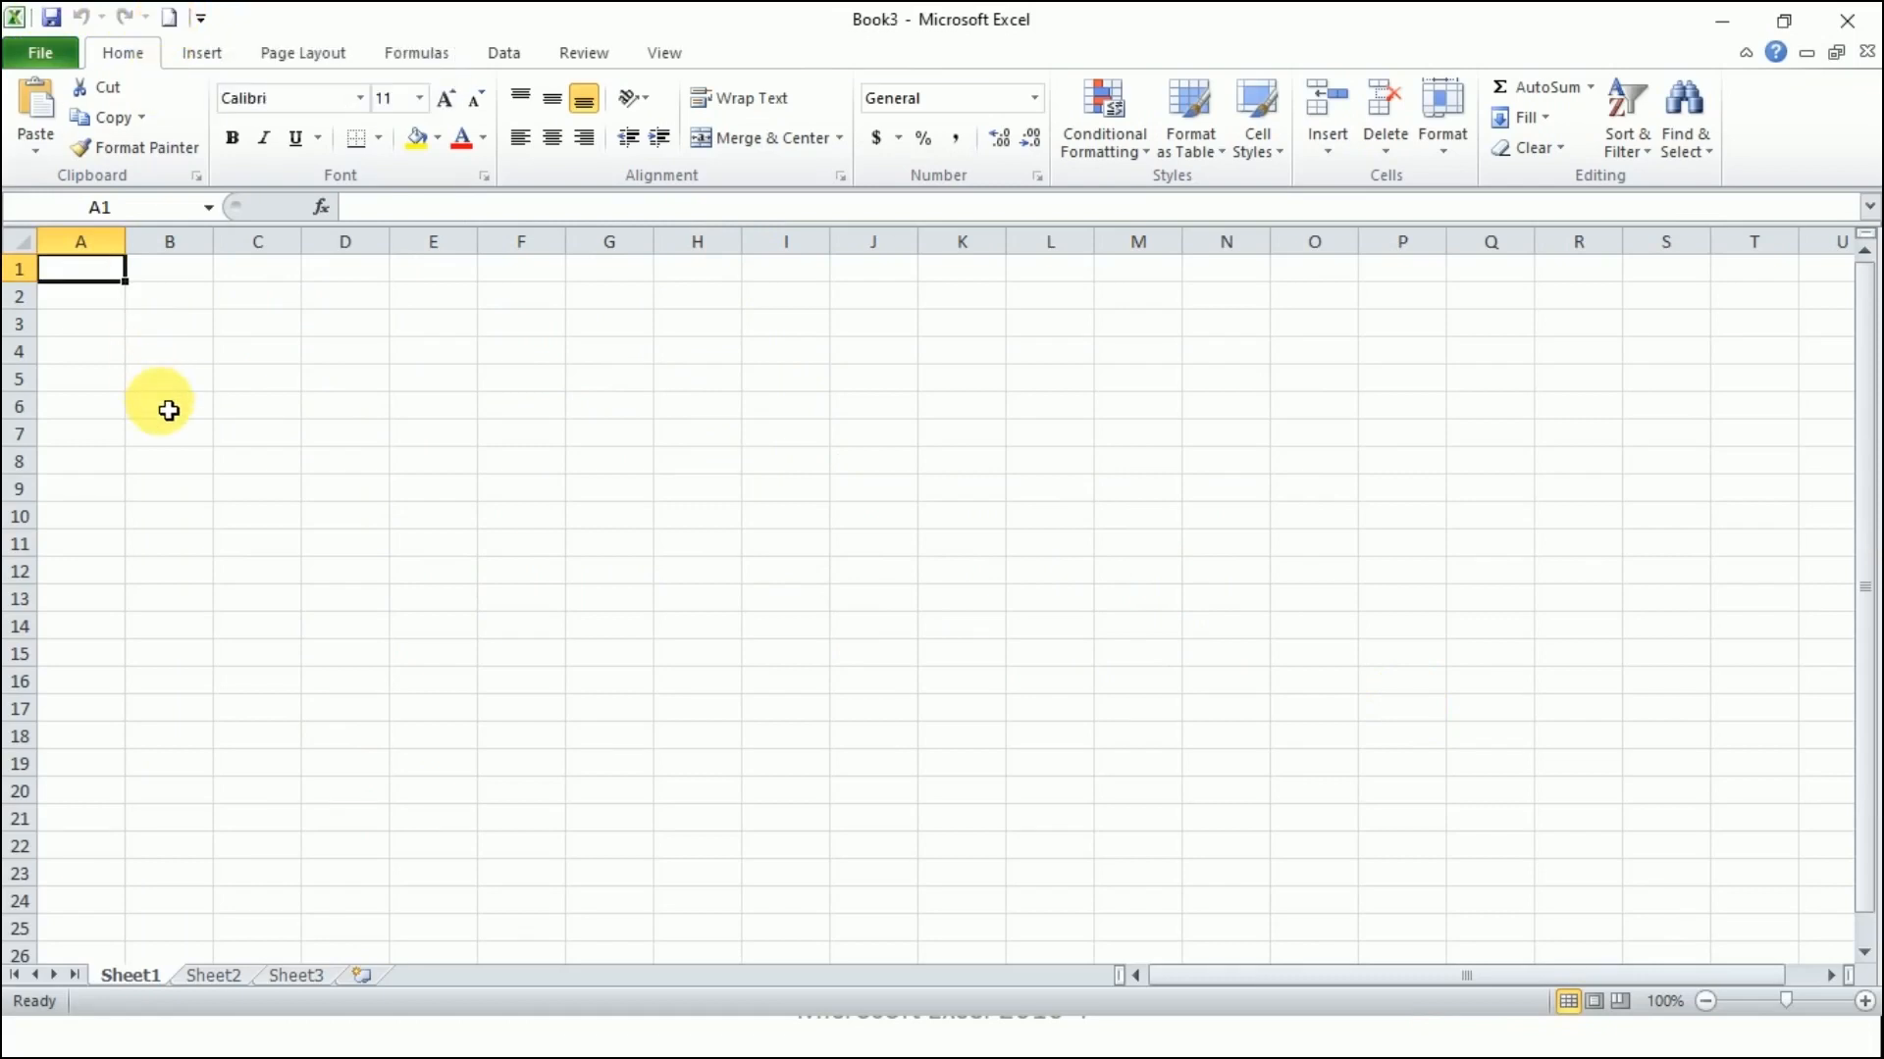
key("ctrl+n")
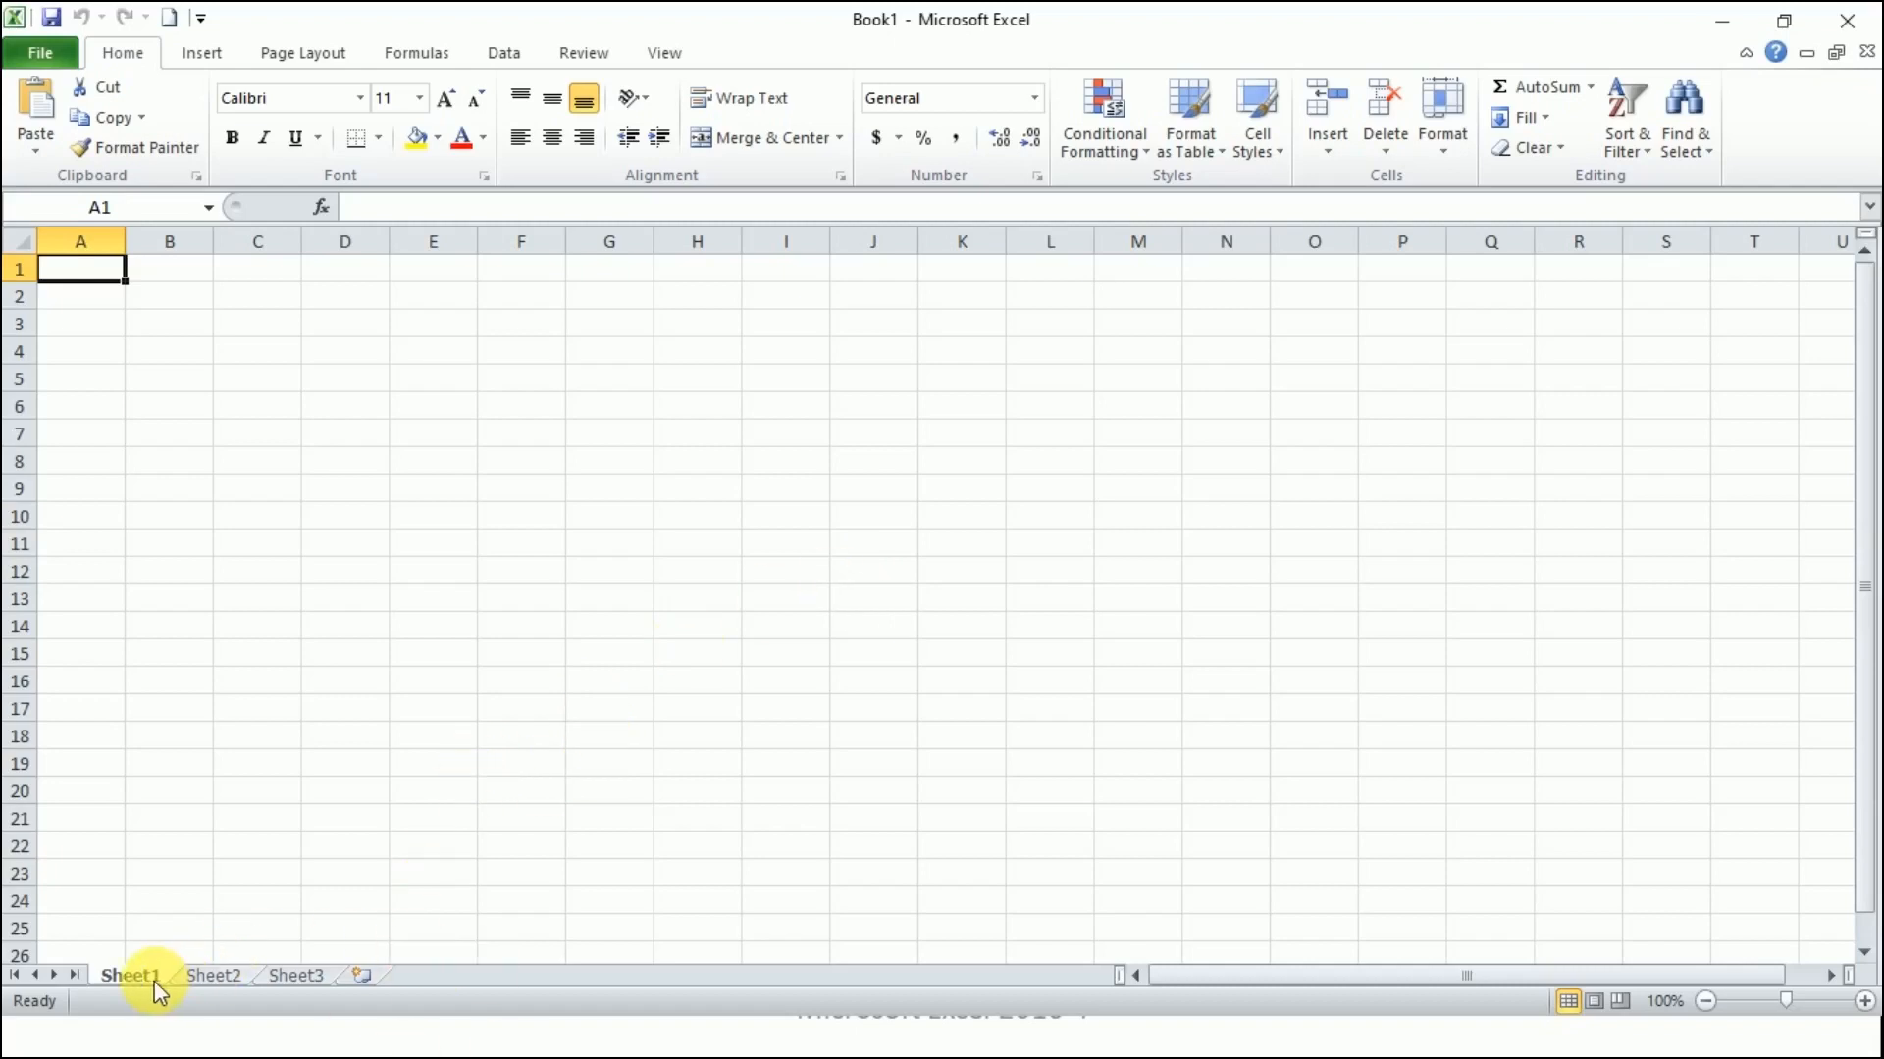
Step: In Book1, insert a new worksheet directly before Sheet3
right_click(293, 975)
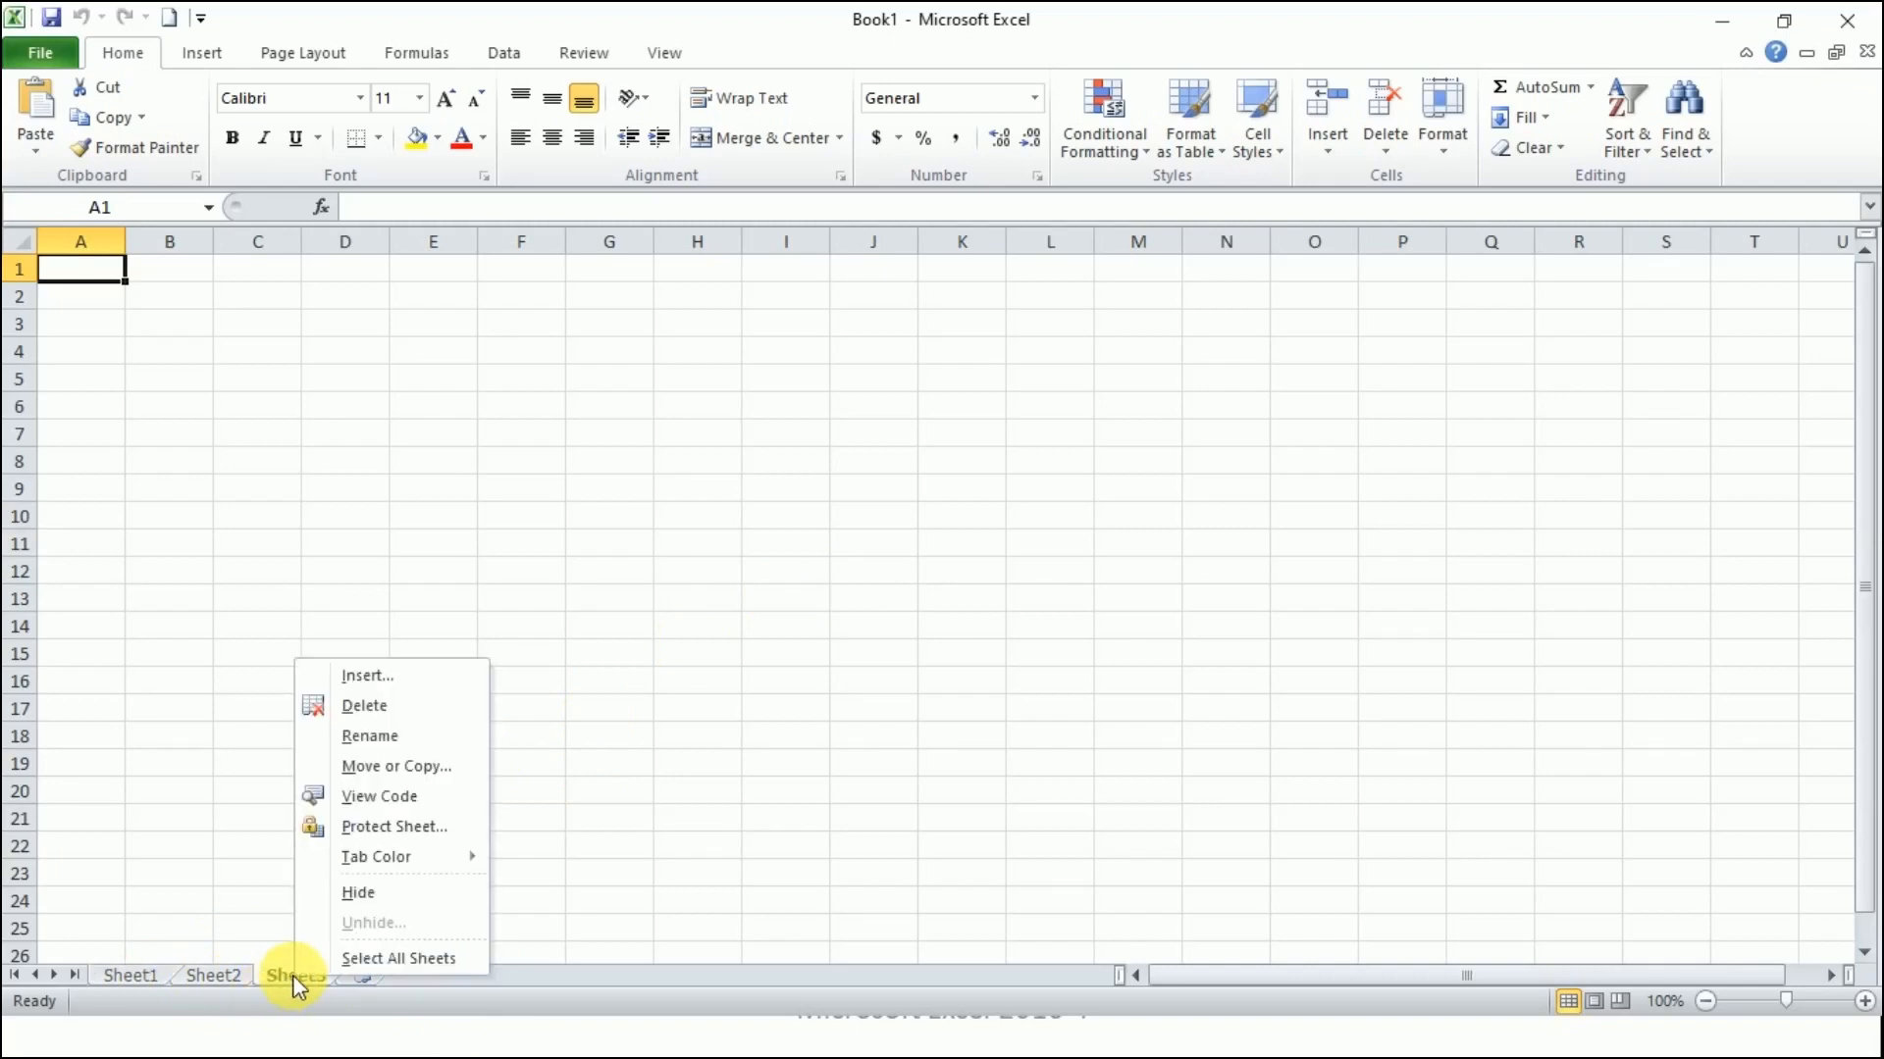
left_click(349, 671)
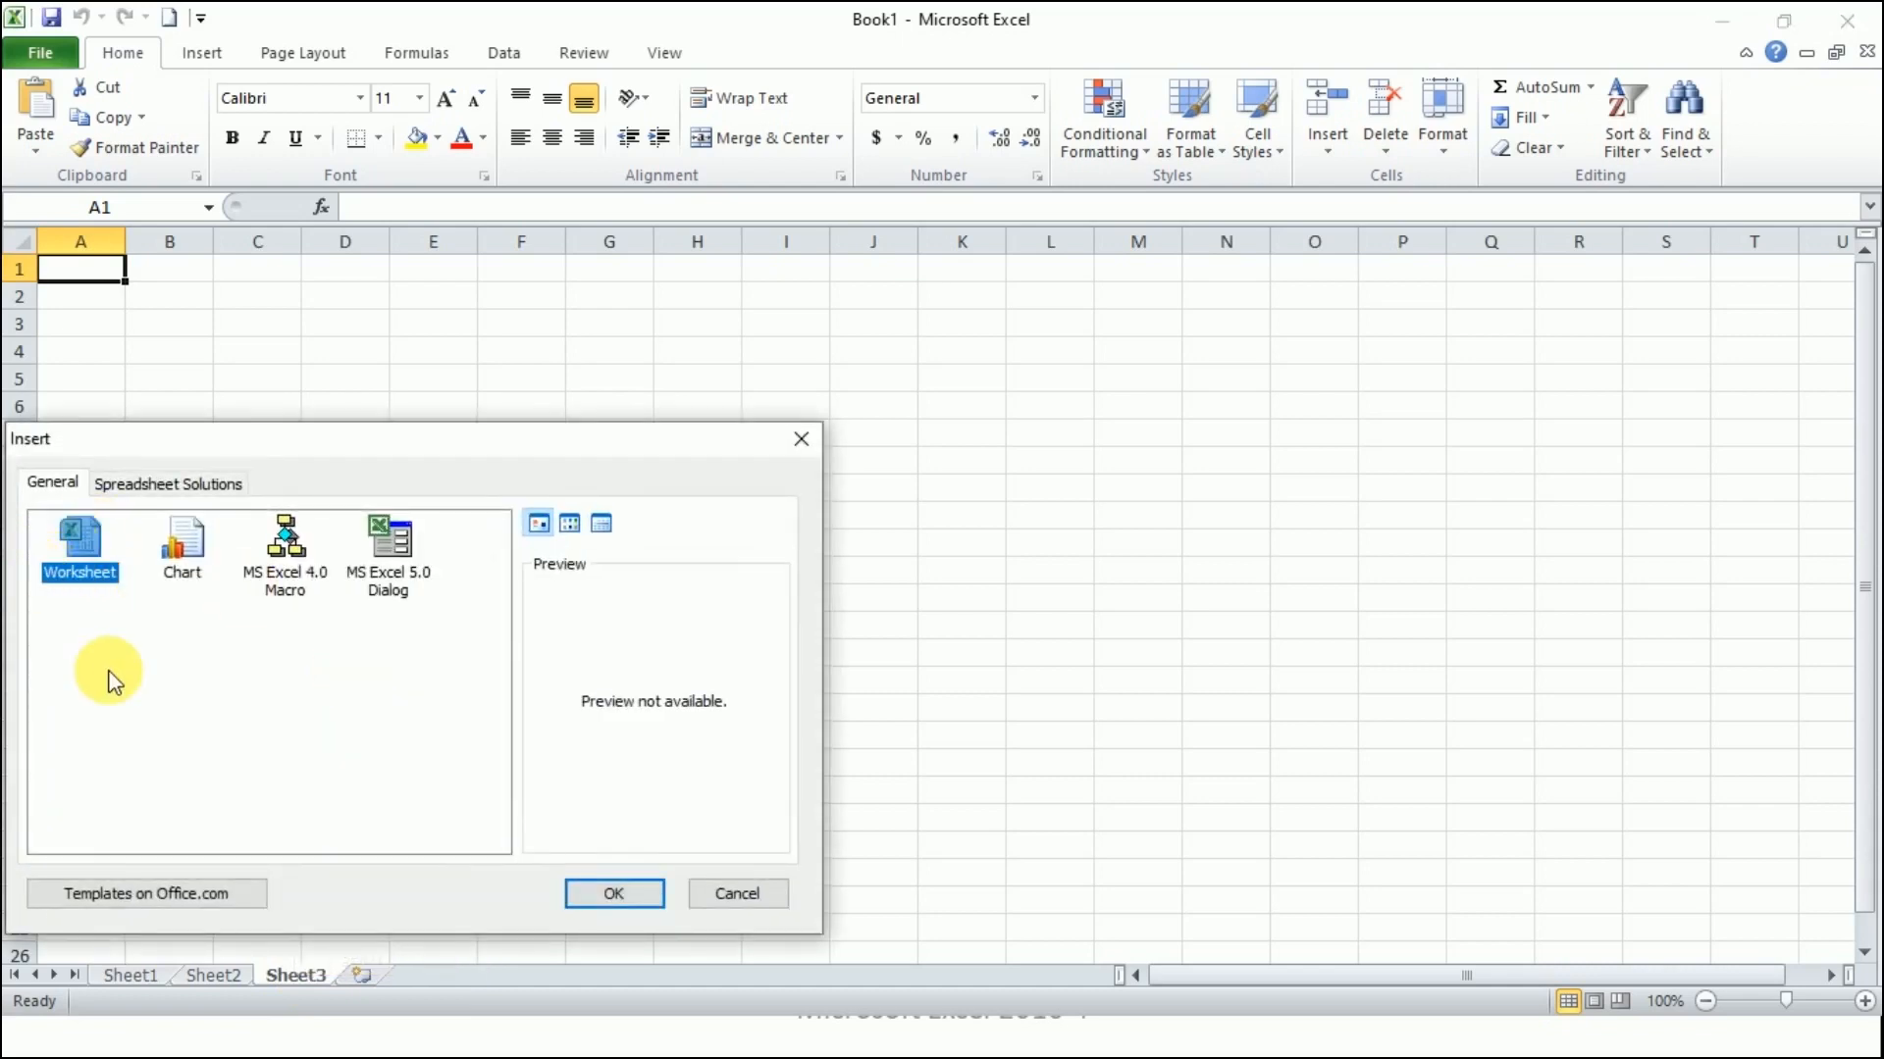
left_click(617, 892)
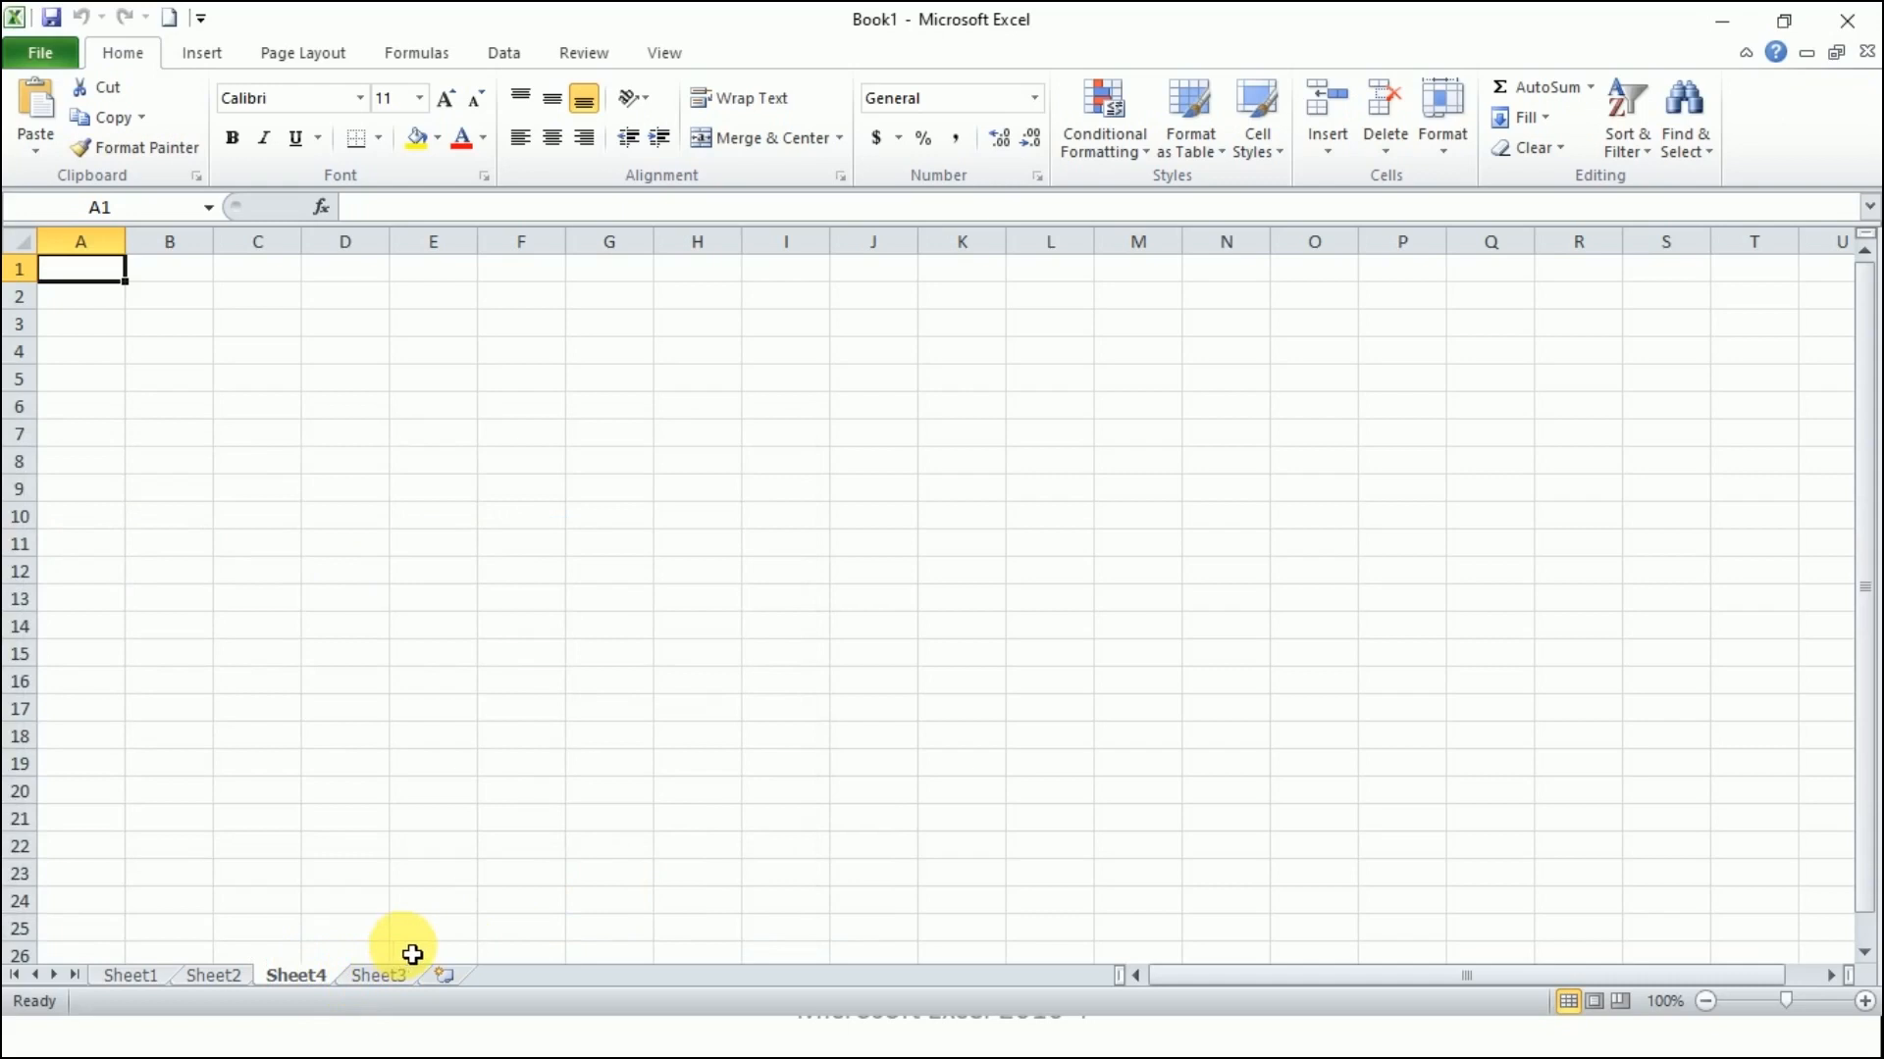
Step: Add three new worksheets after the last sheet of the workbook
left_click(447, 976)
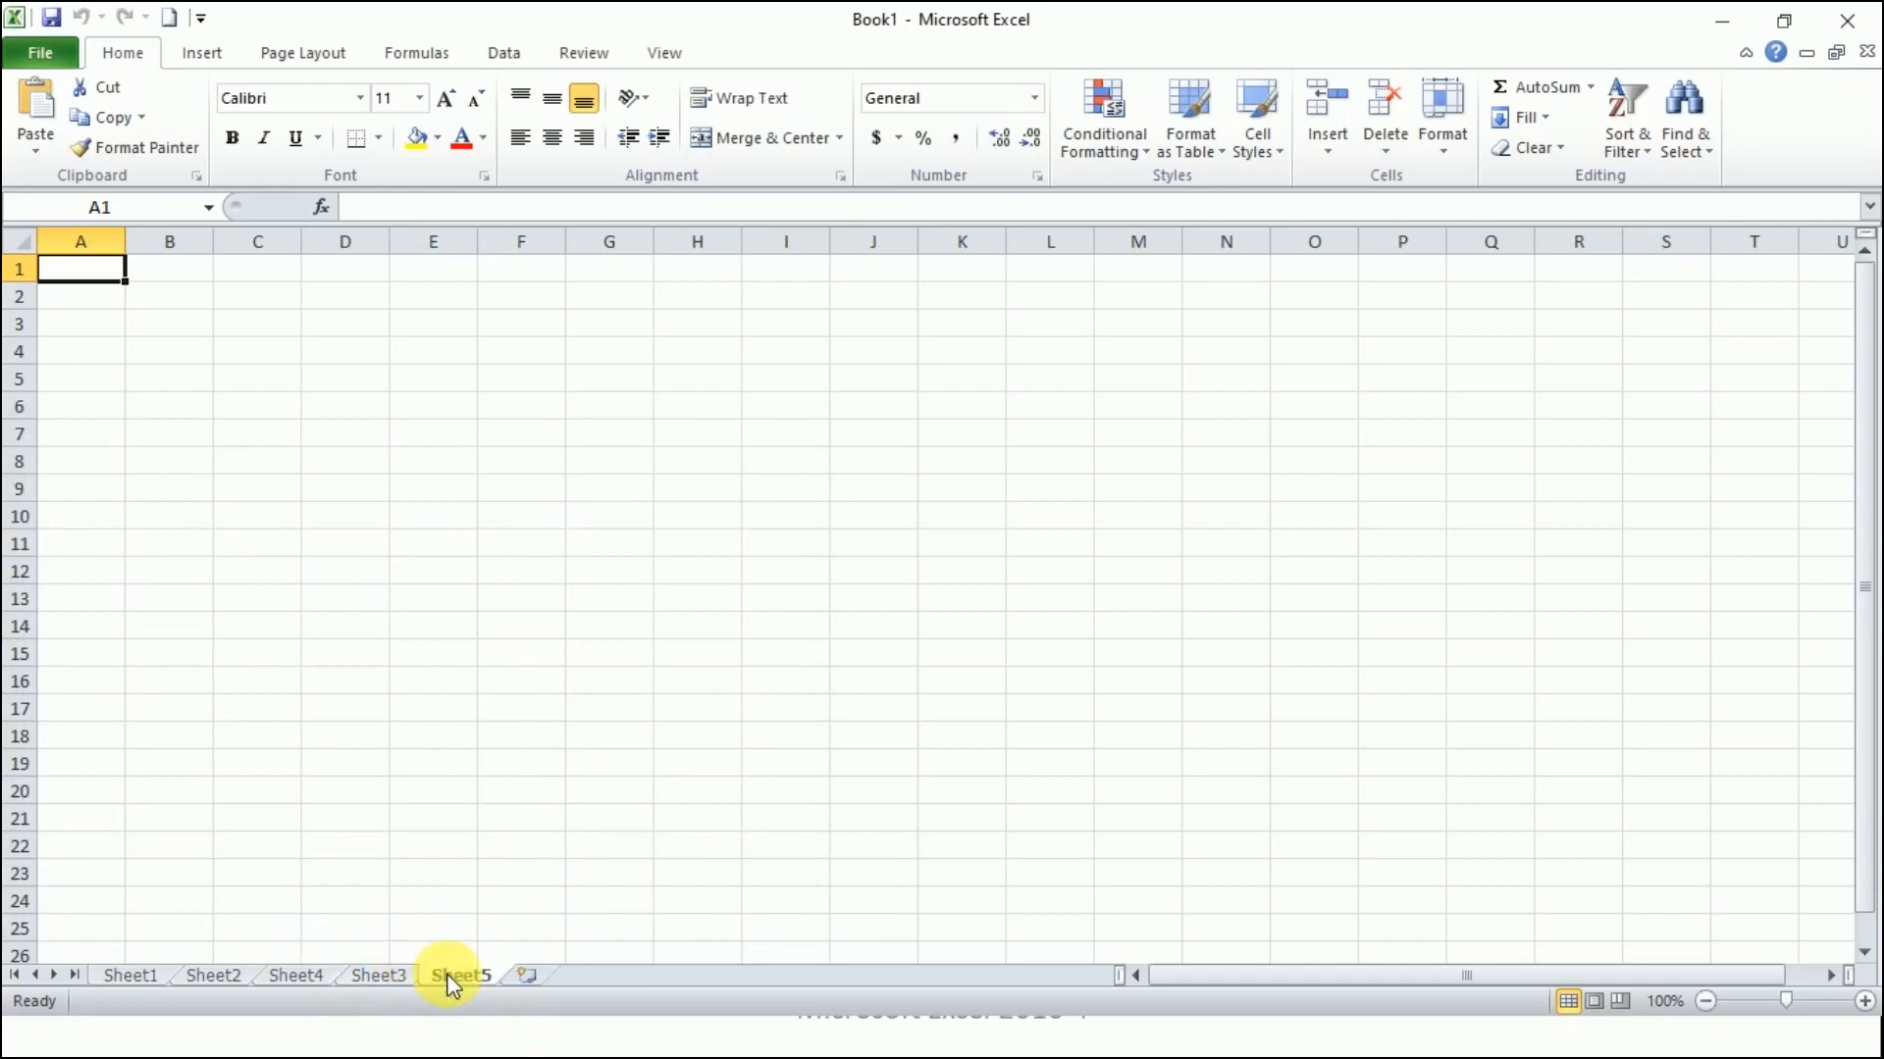
left_click(534, 979)
left_click(603, 977)
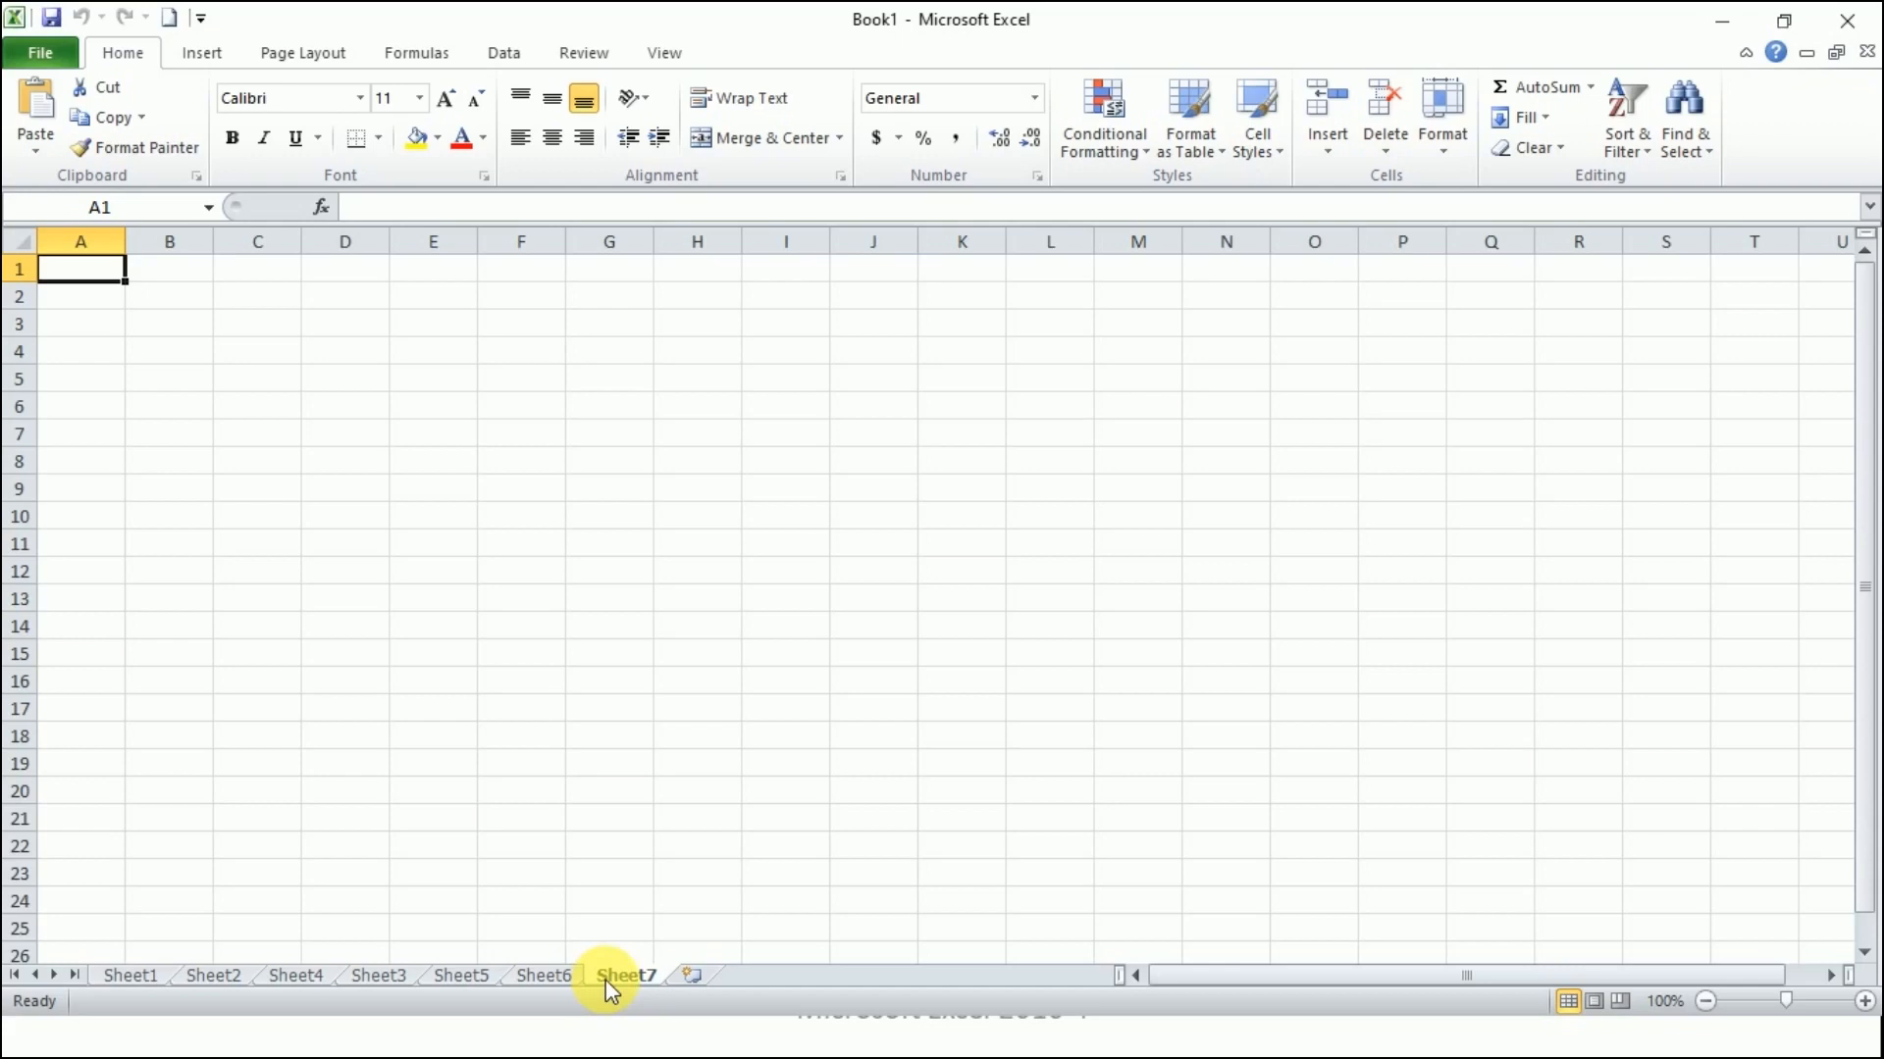
Step: Insert four more worksheets between Sheet6 and Sheet7, each one before the active sheet
key("shift+F11")
key("shift+F11")
key("shift+F11")
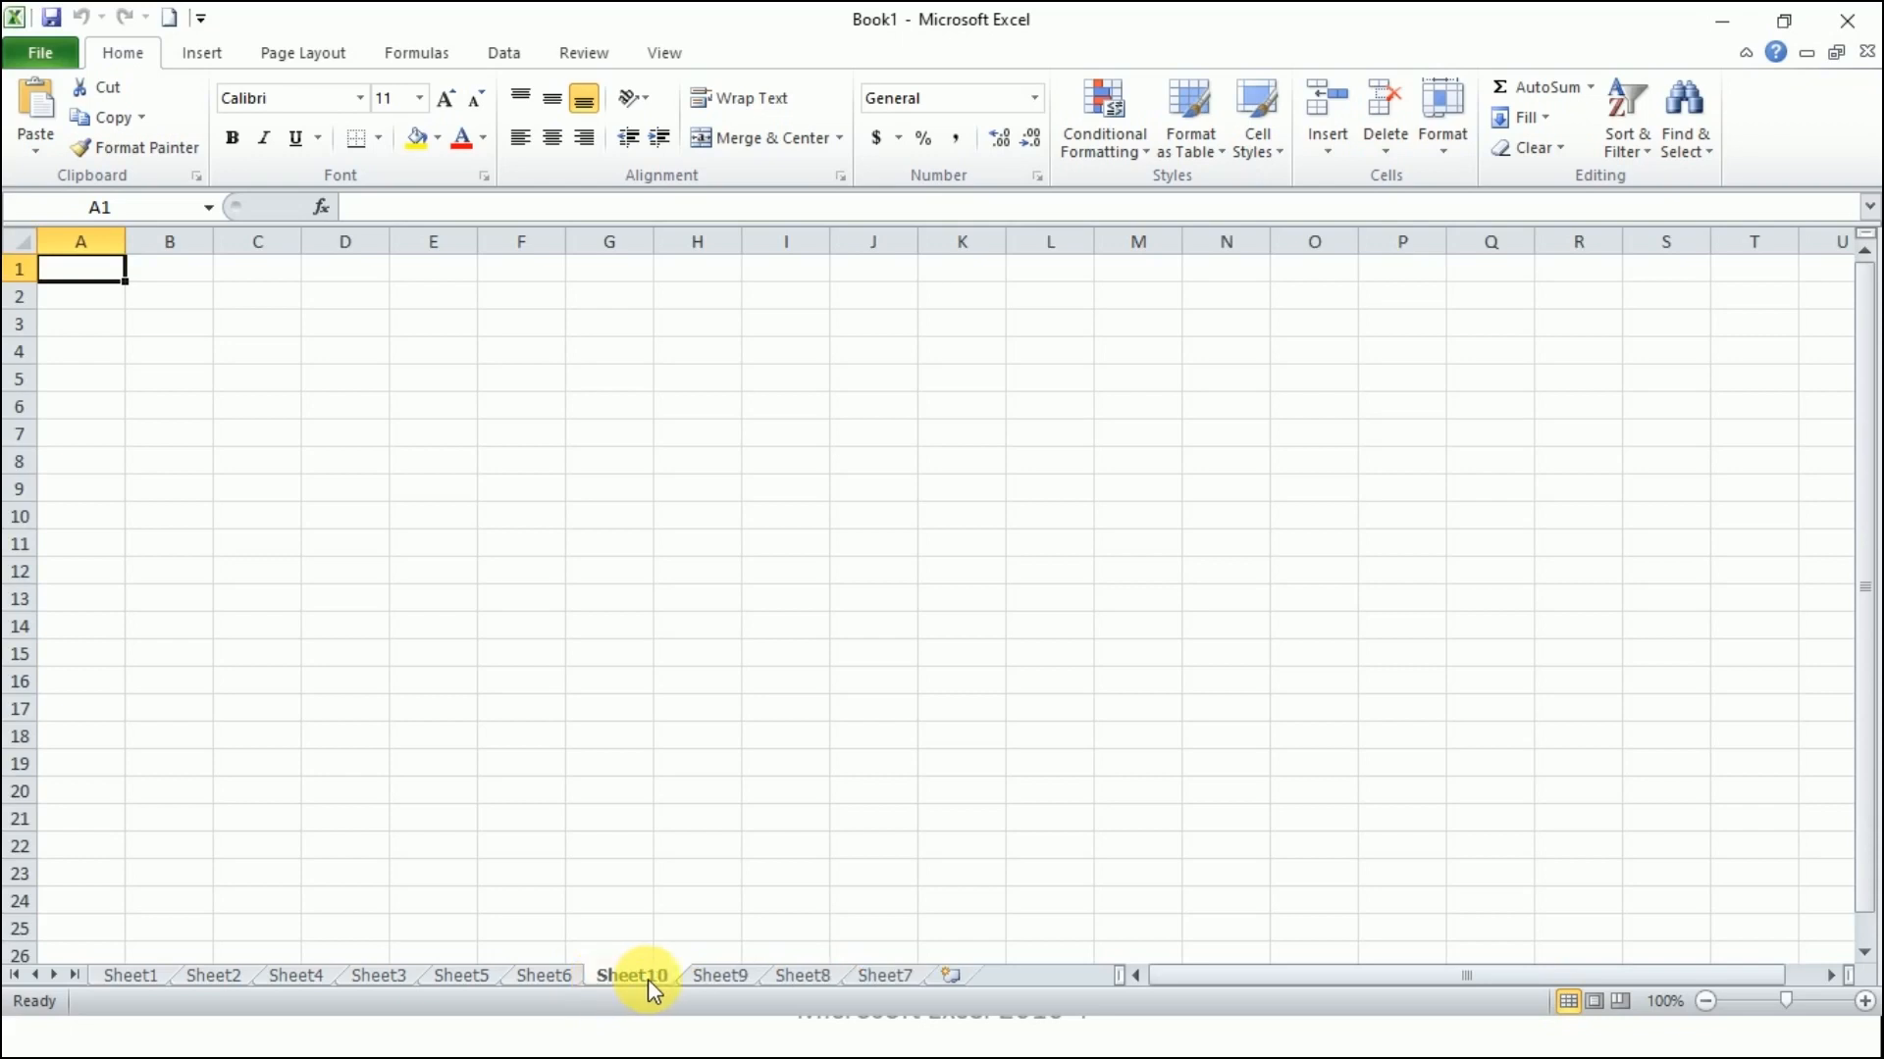
key("shift+F11")
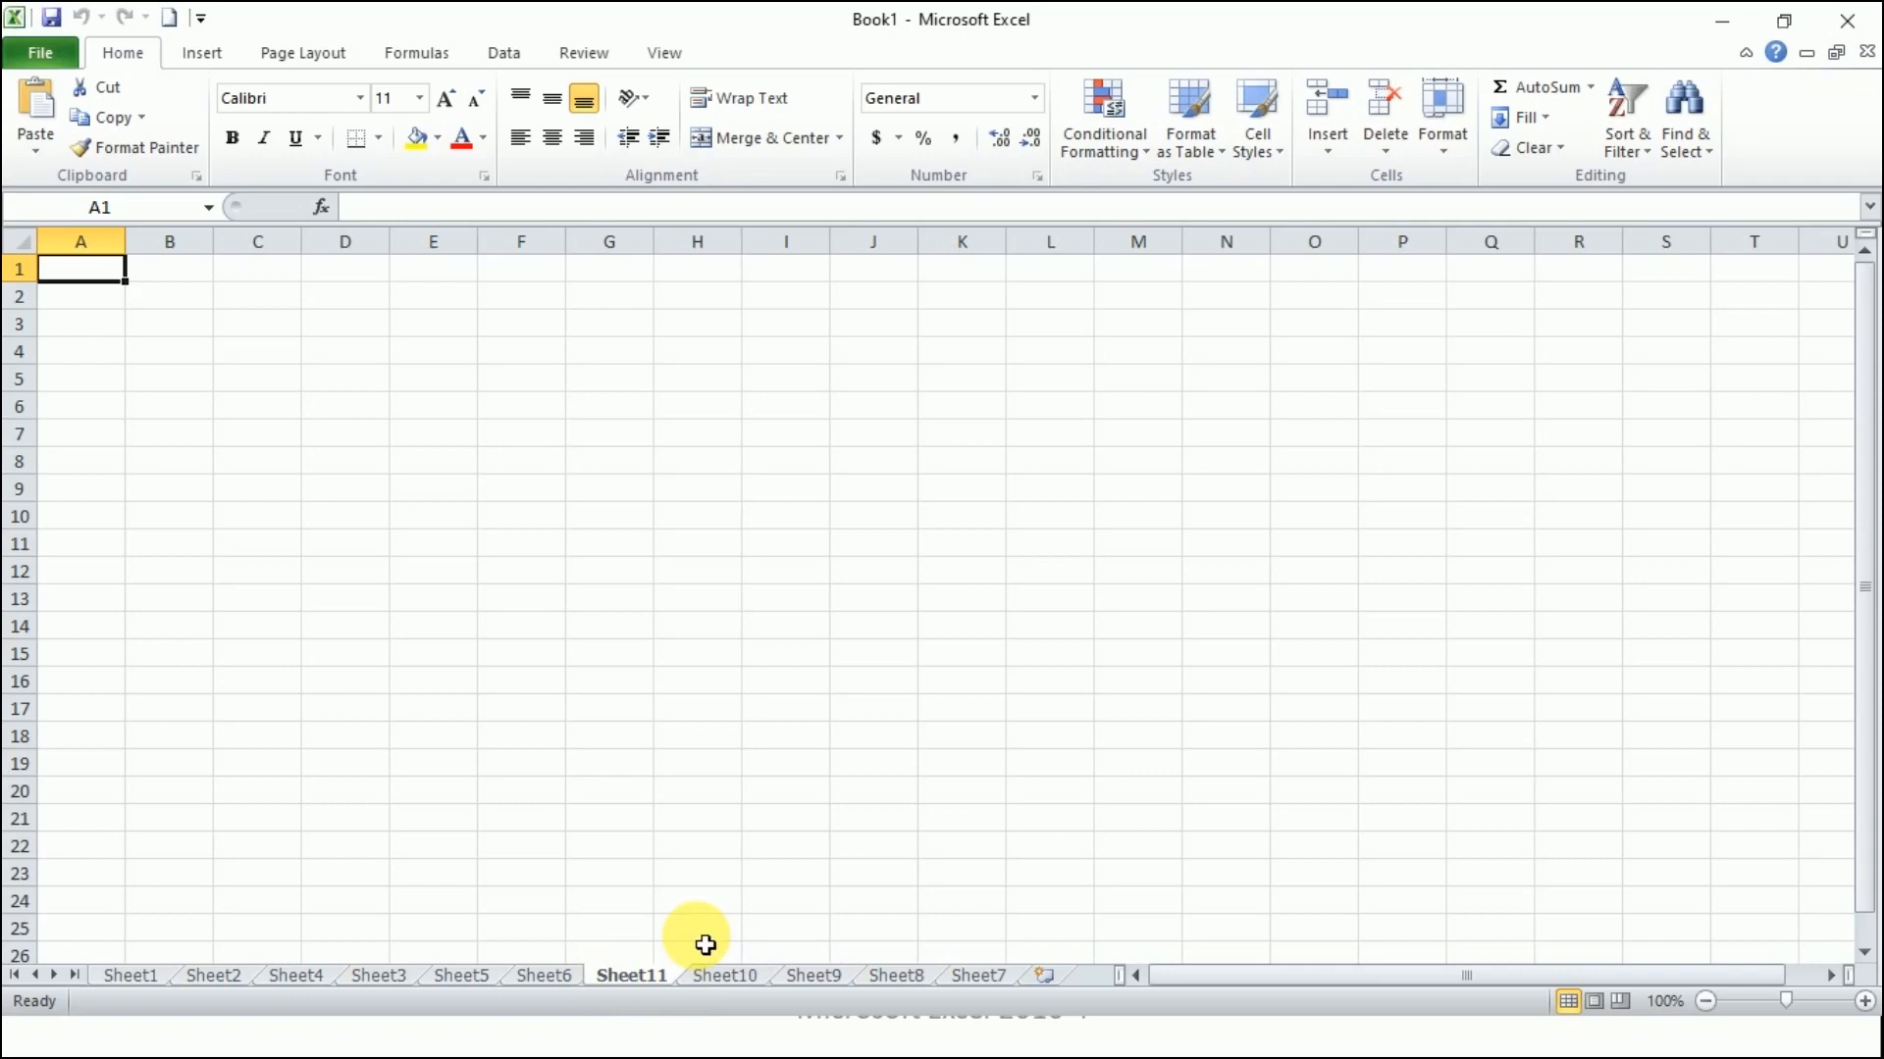
right_click(1004, 977)
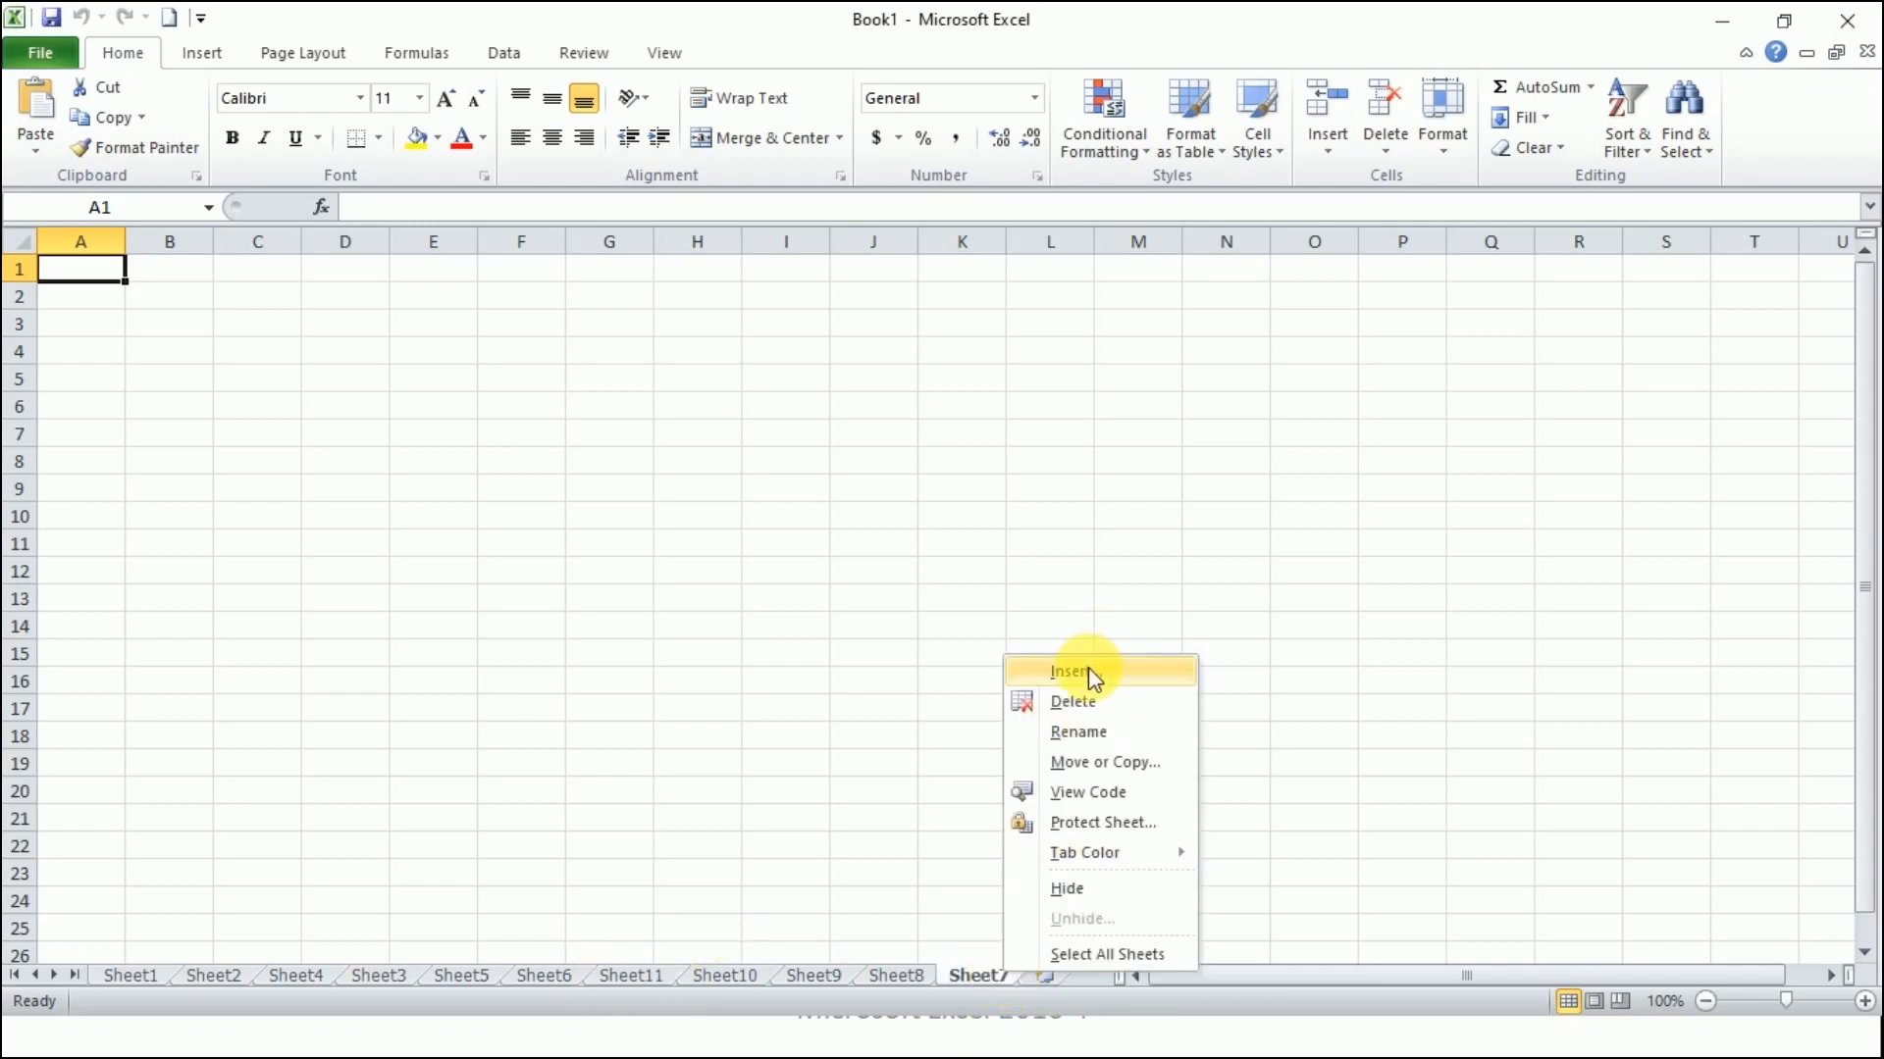
left_click(586, 785)
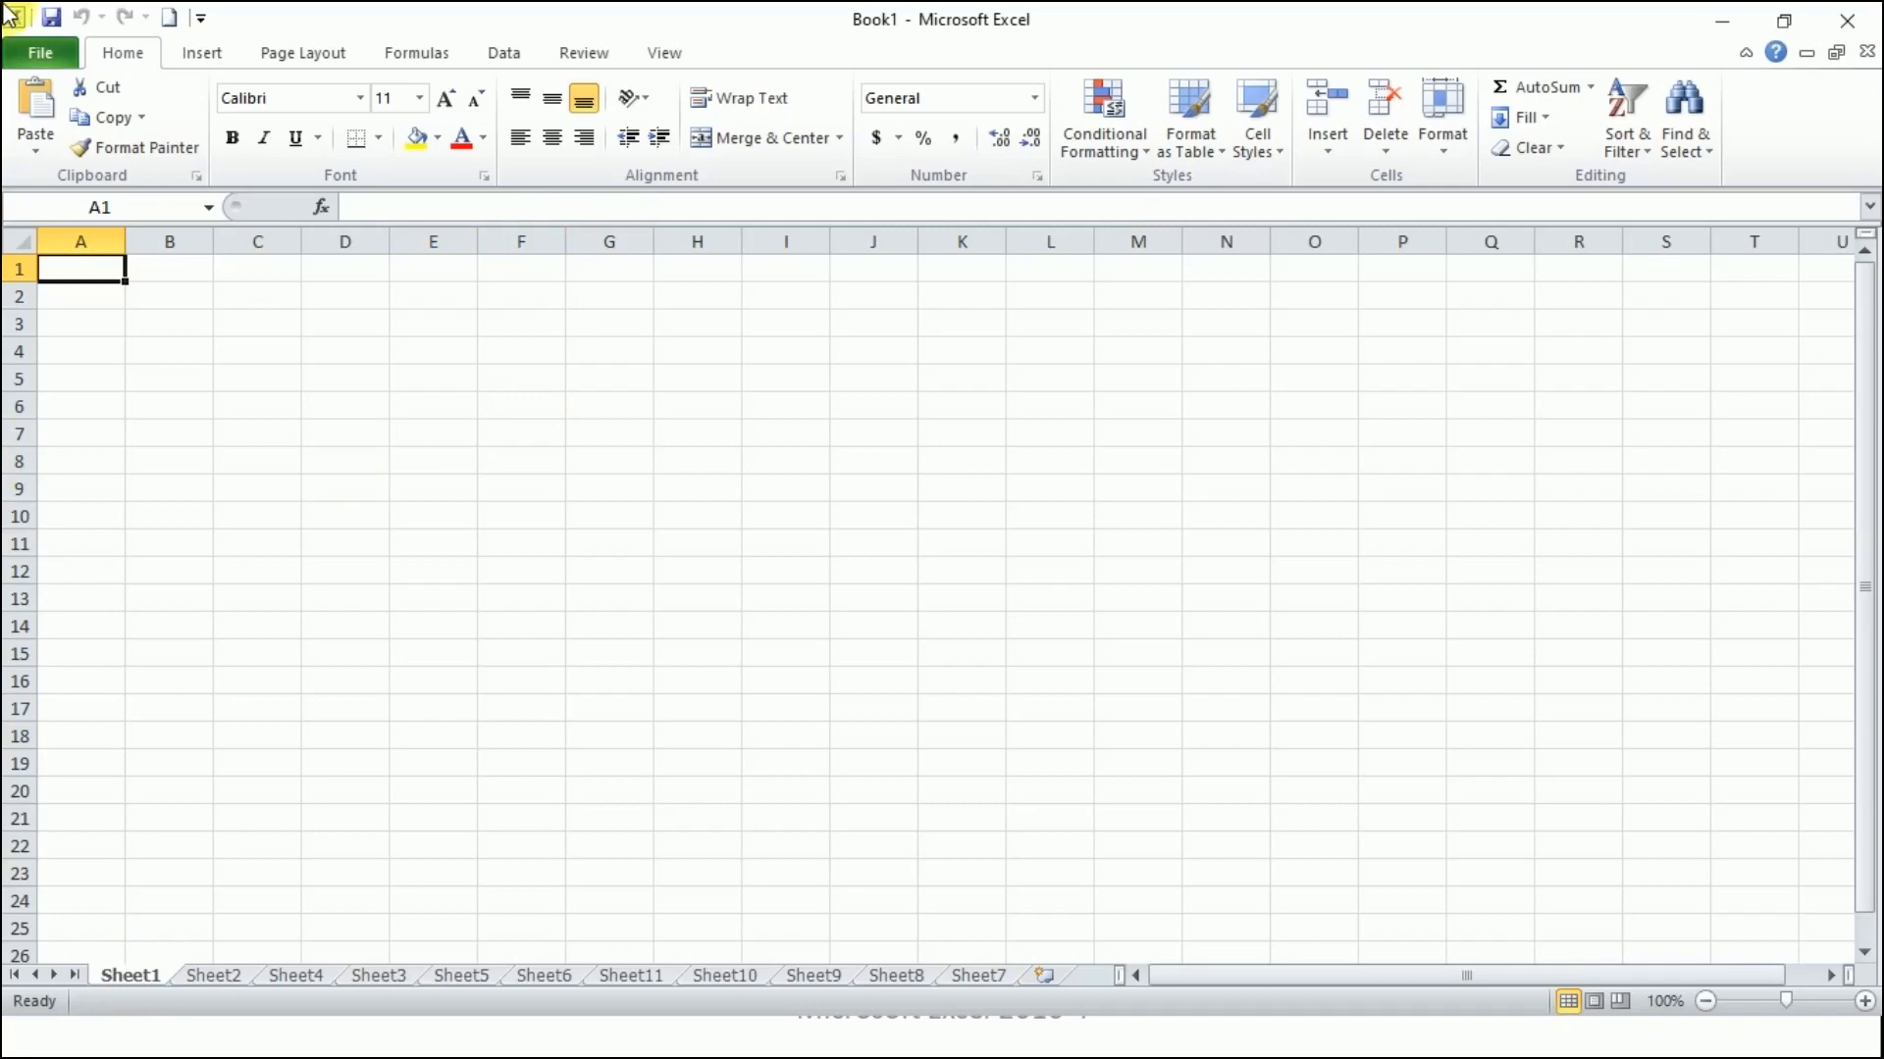
Step: Start a Save As of the Book1 workbook and set its file name to myBook1.xlsx
left_click(25, 59)
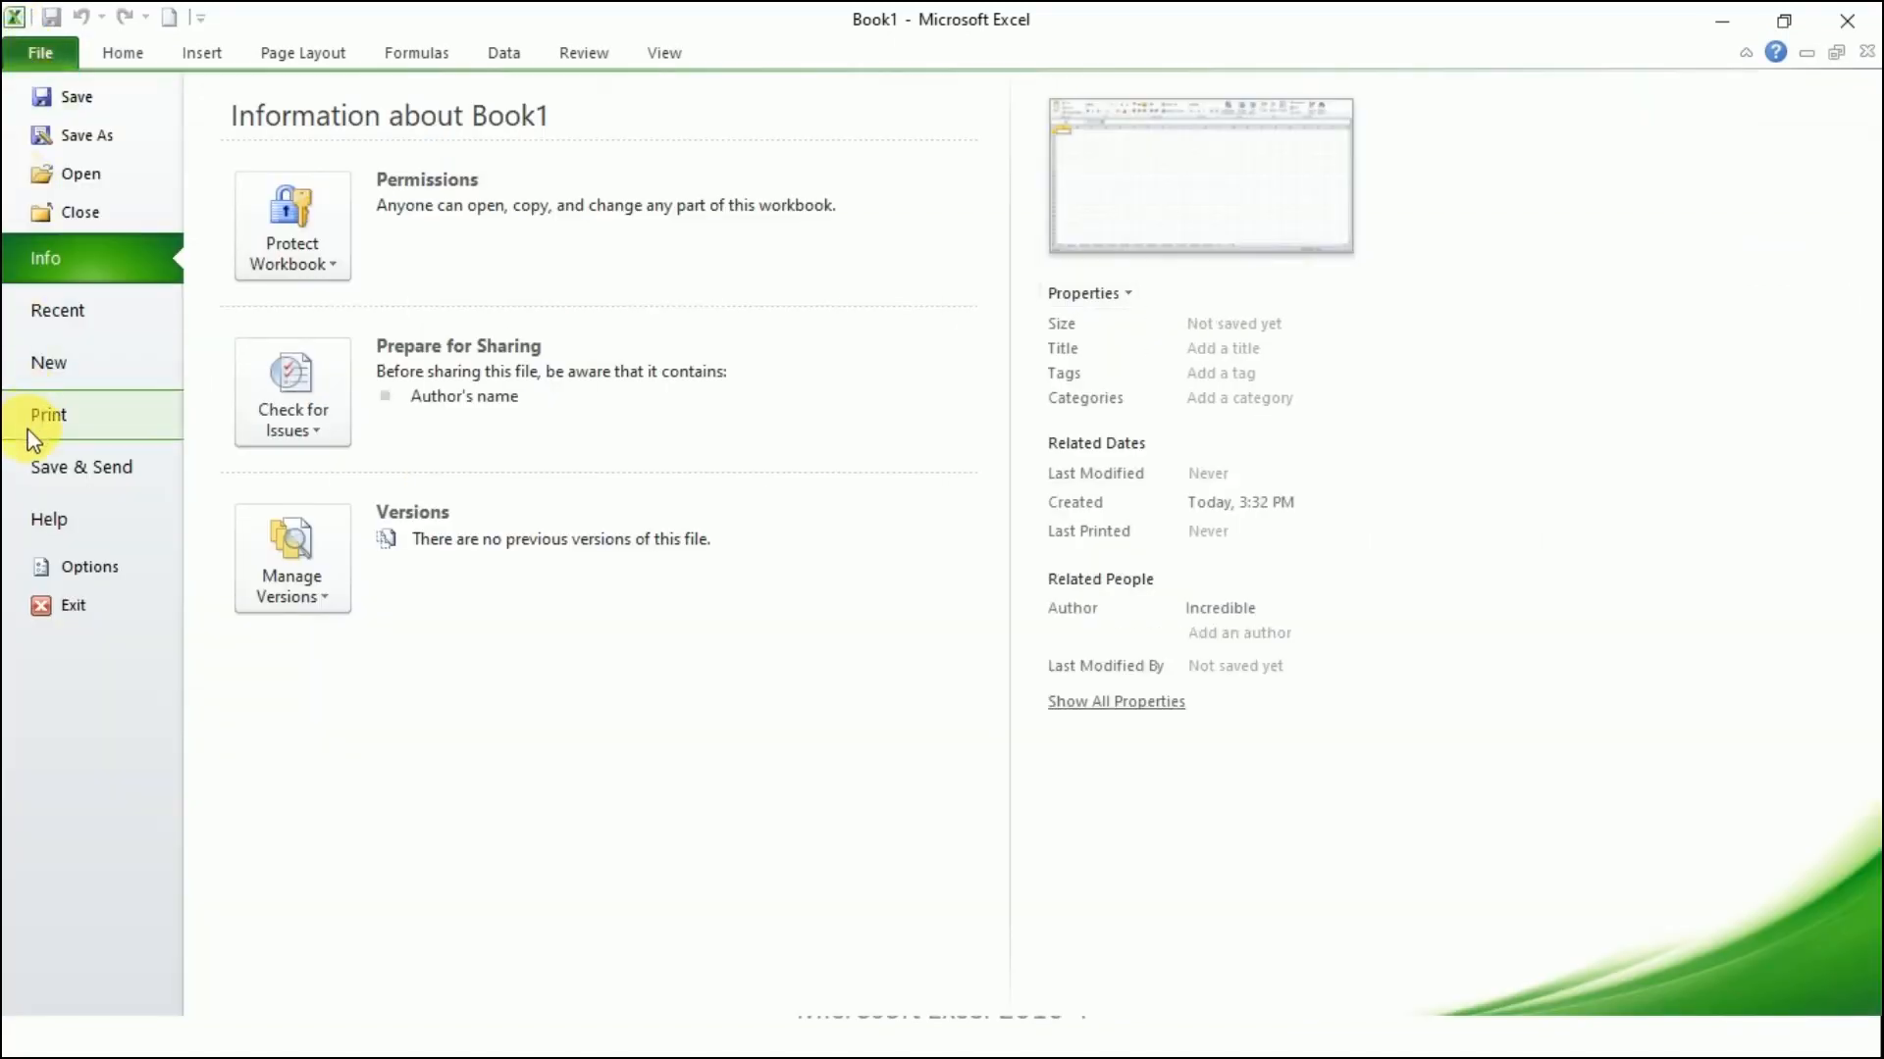
left_click(77, 146)
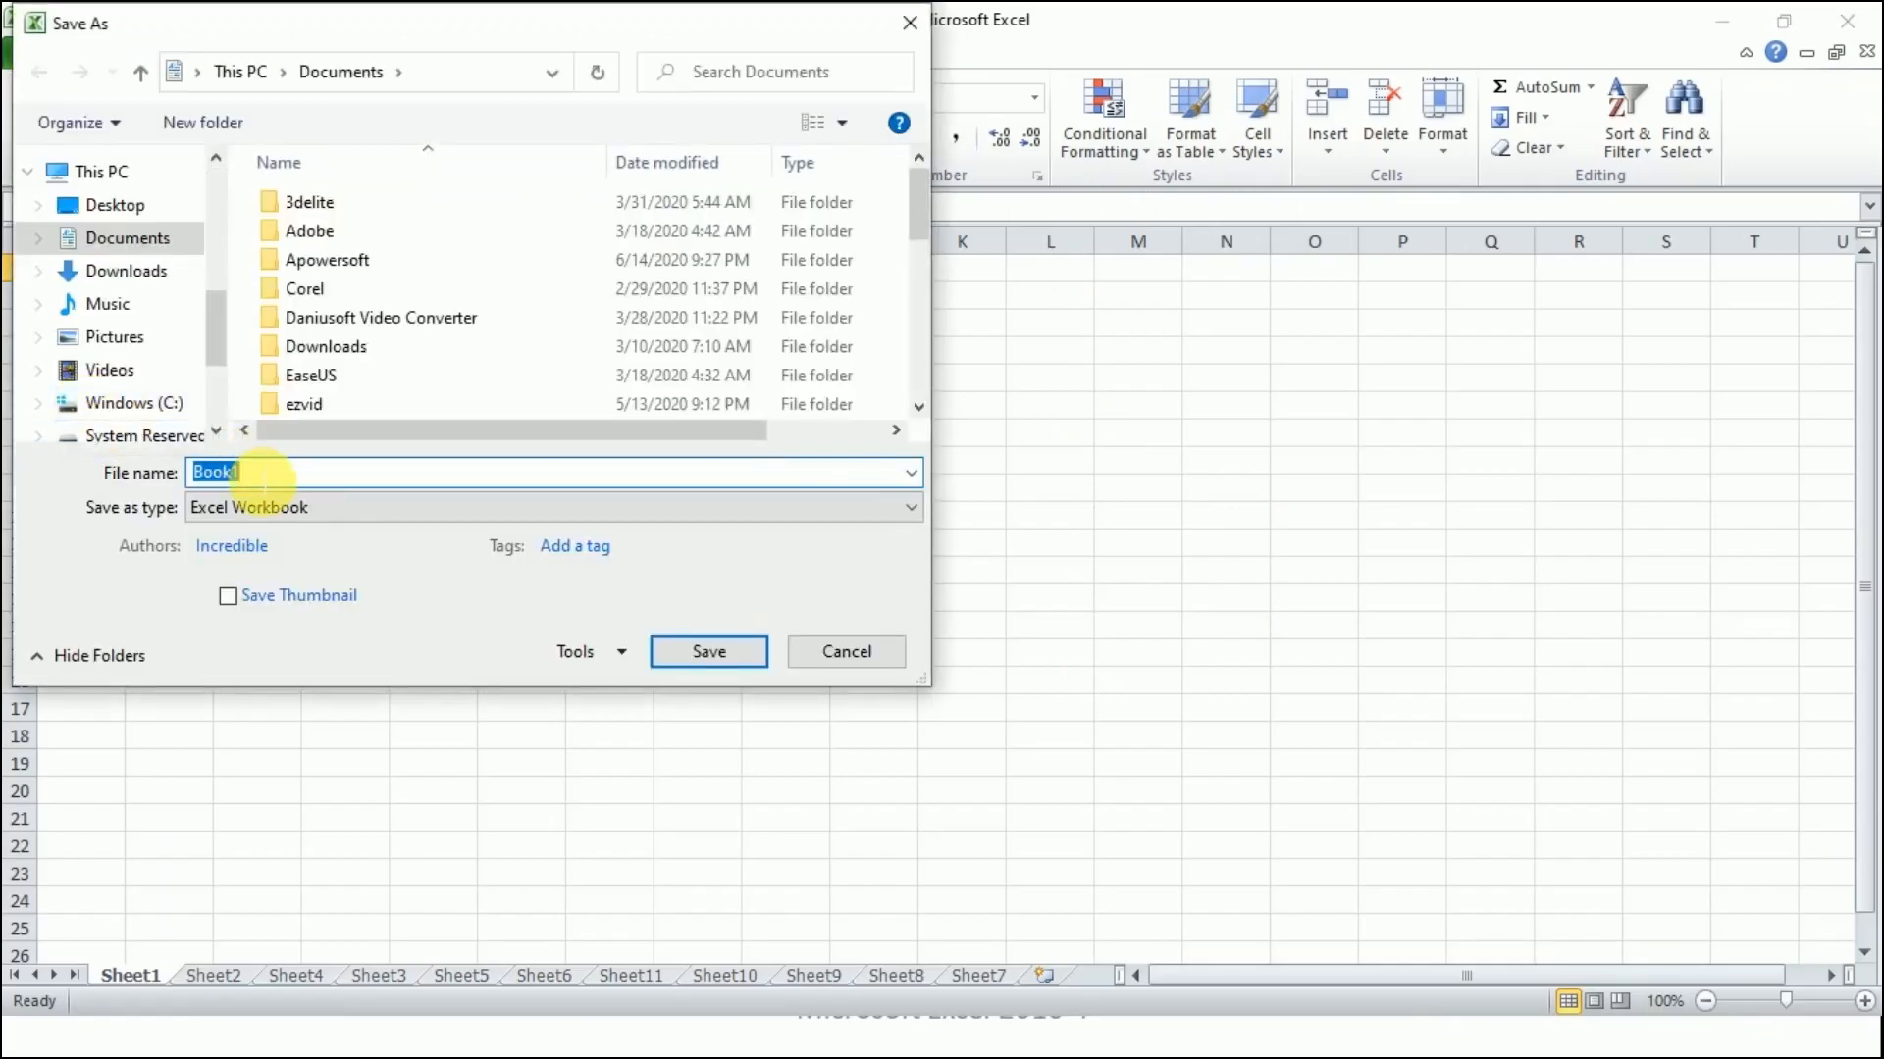
left_click(199, 474)
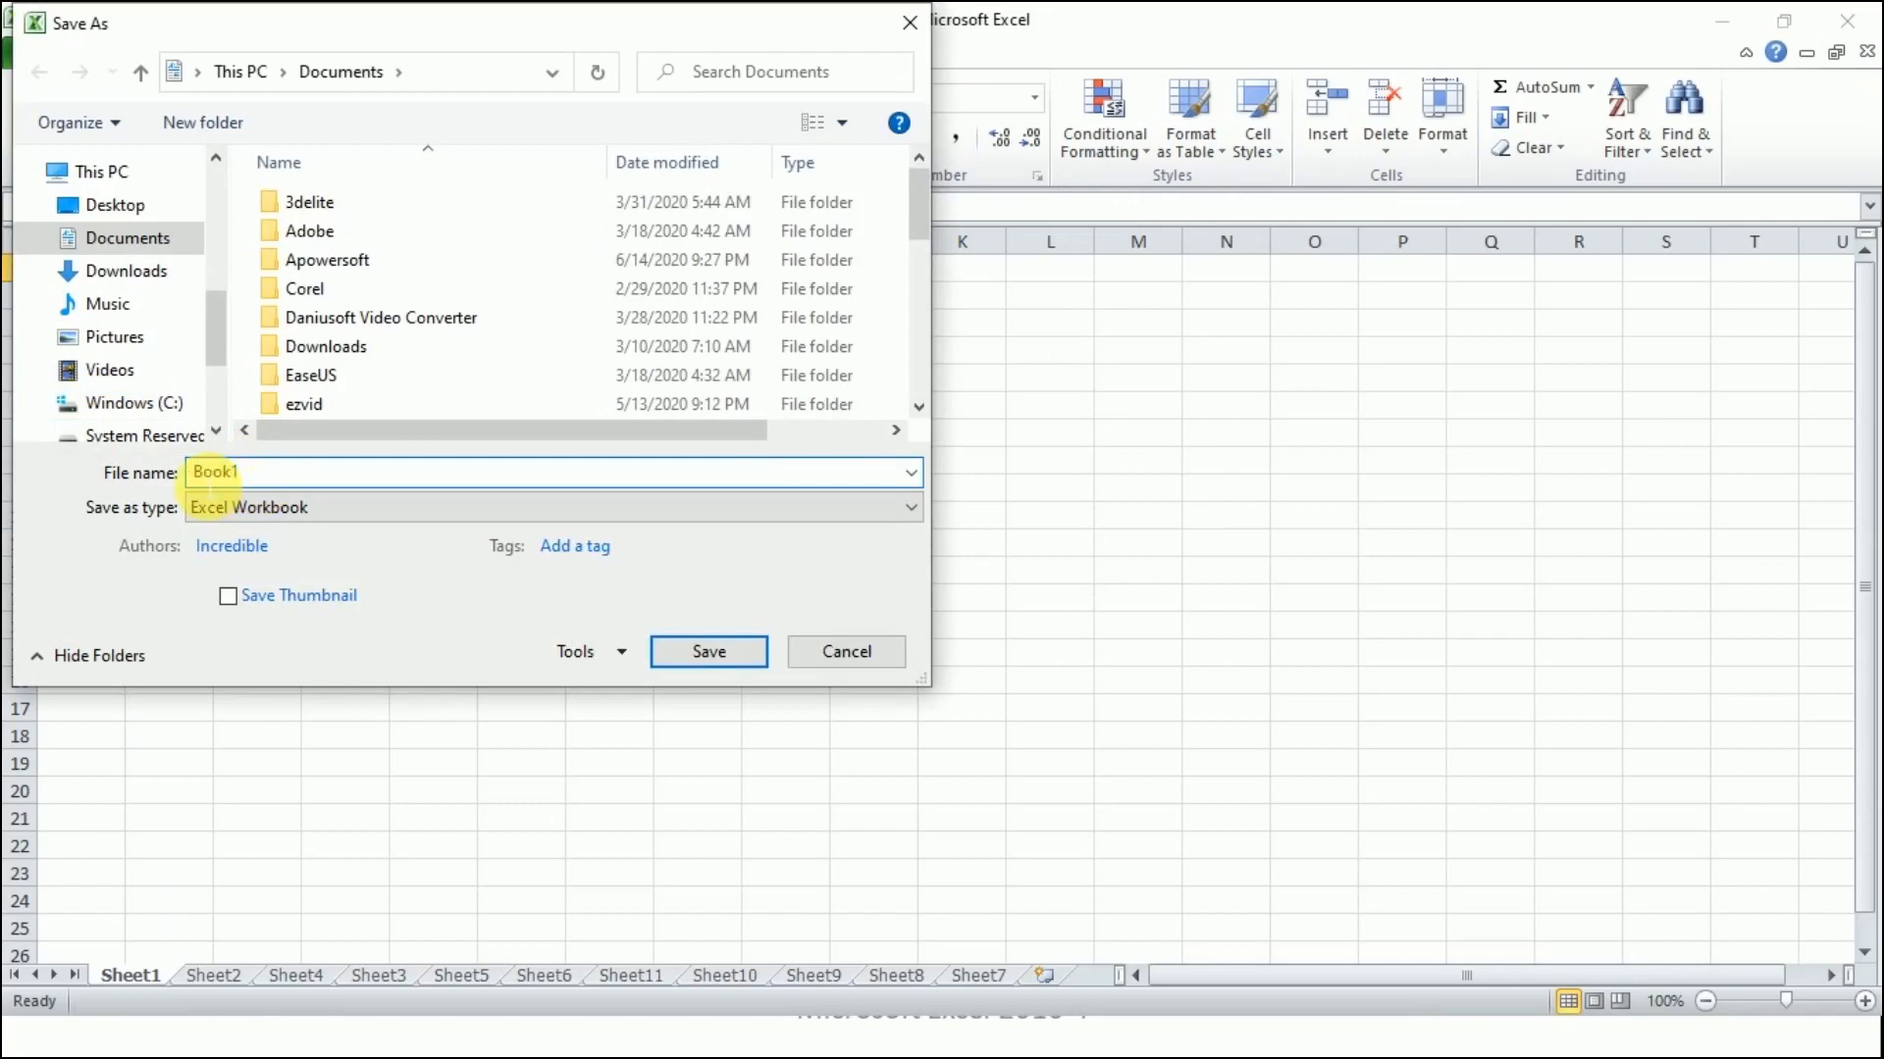
type("my")
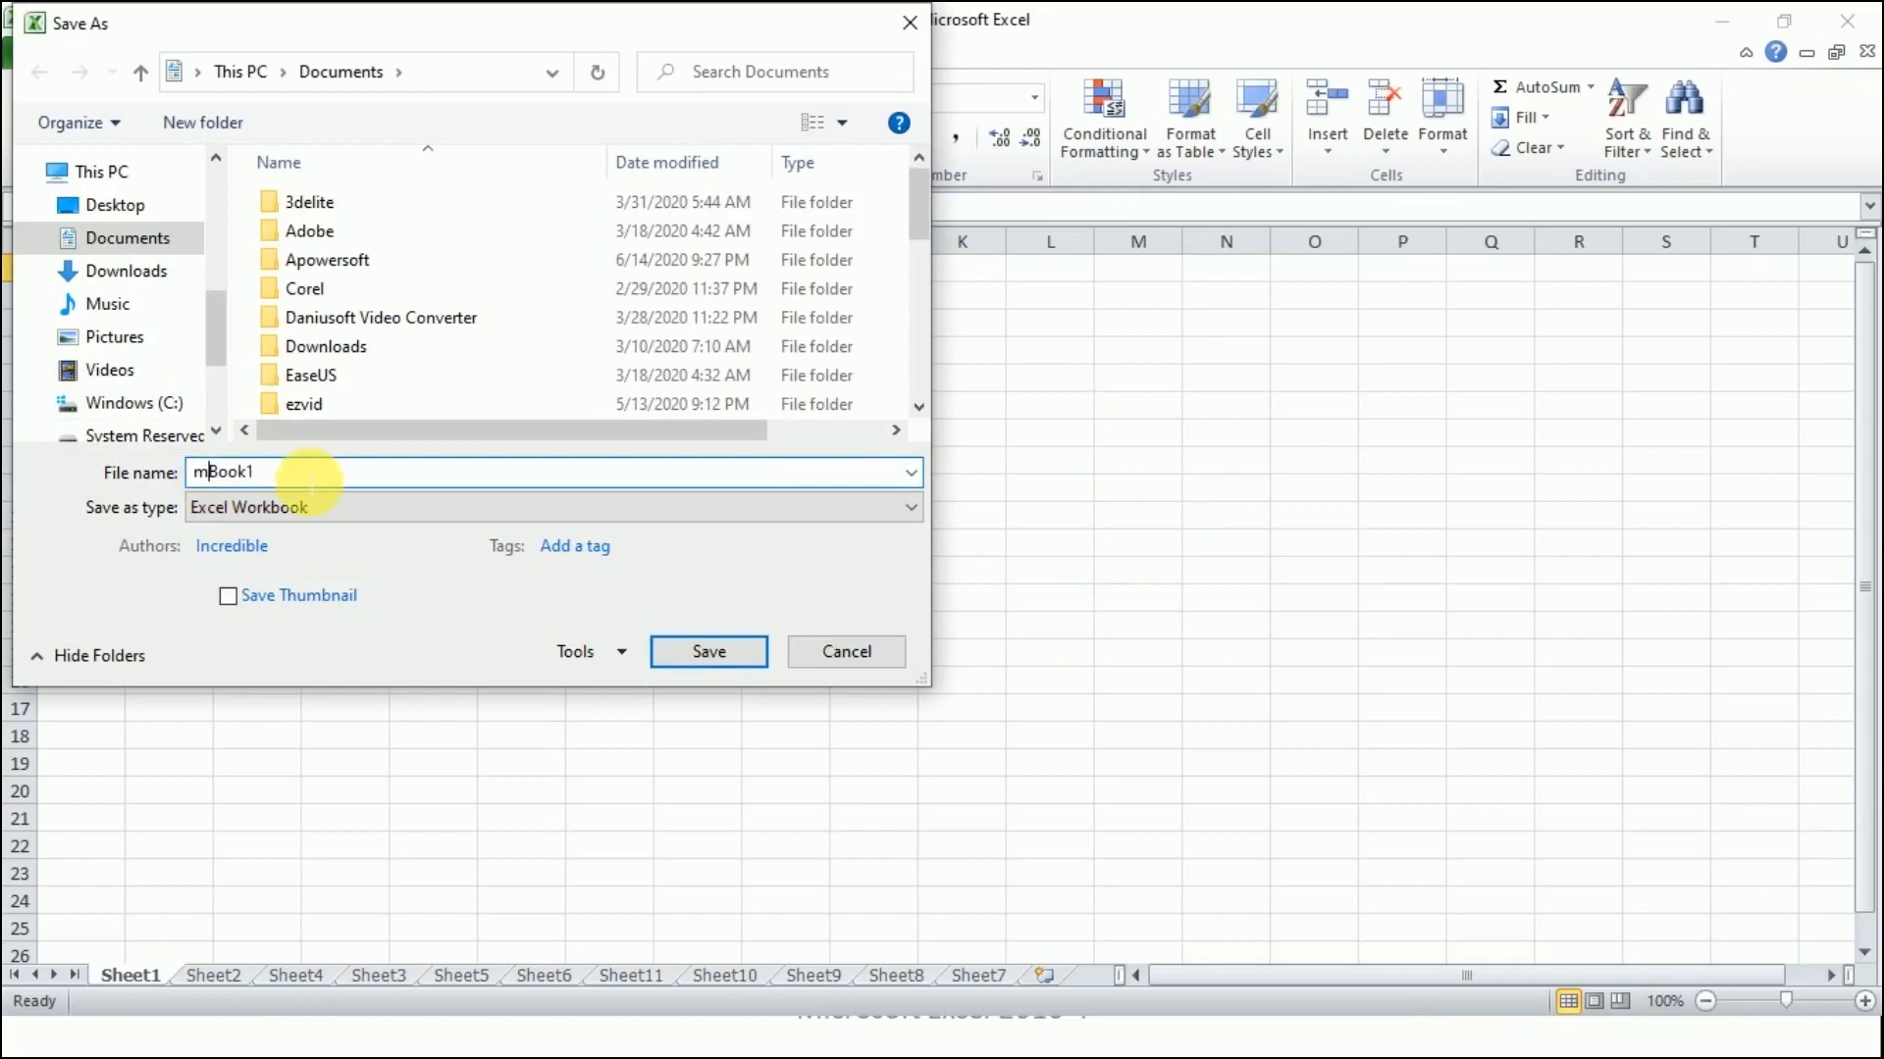
left_click(316, 485)
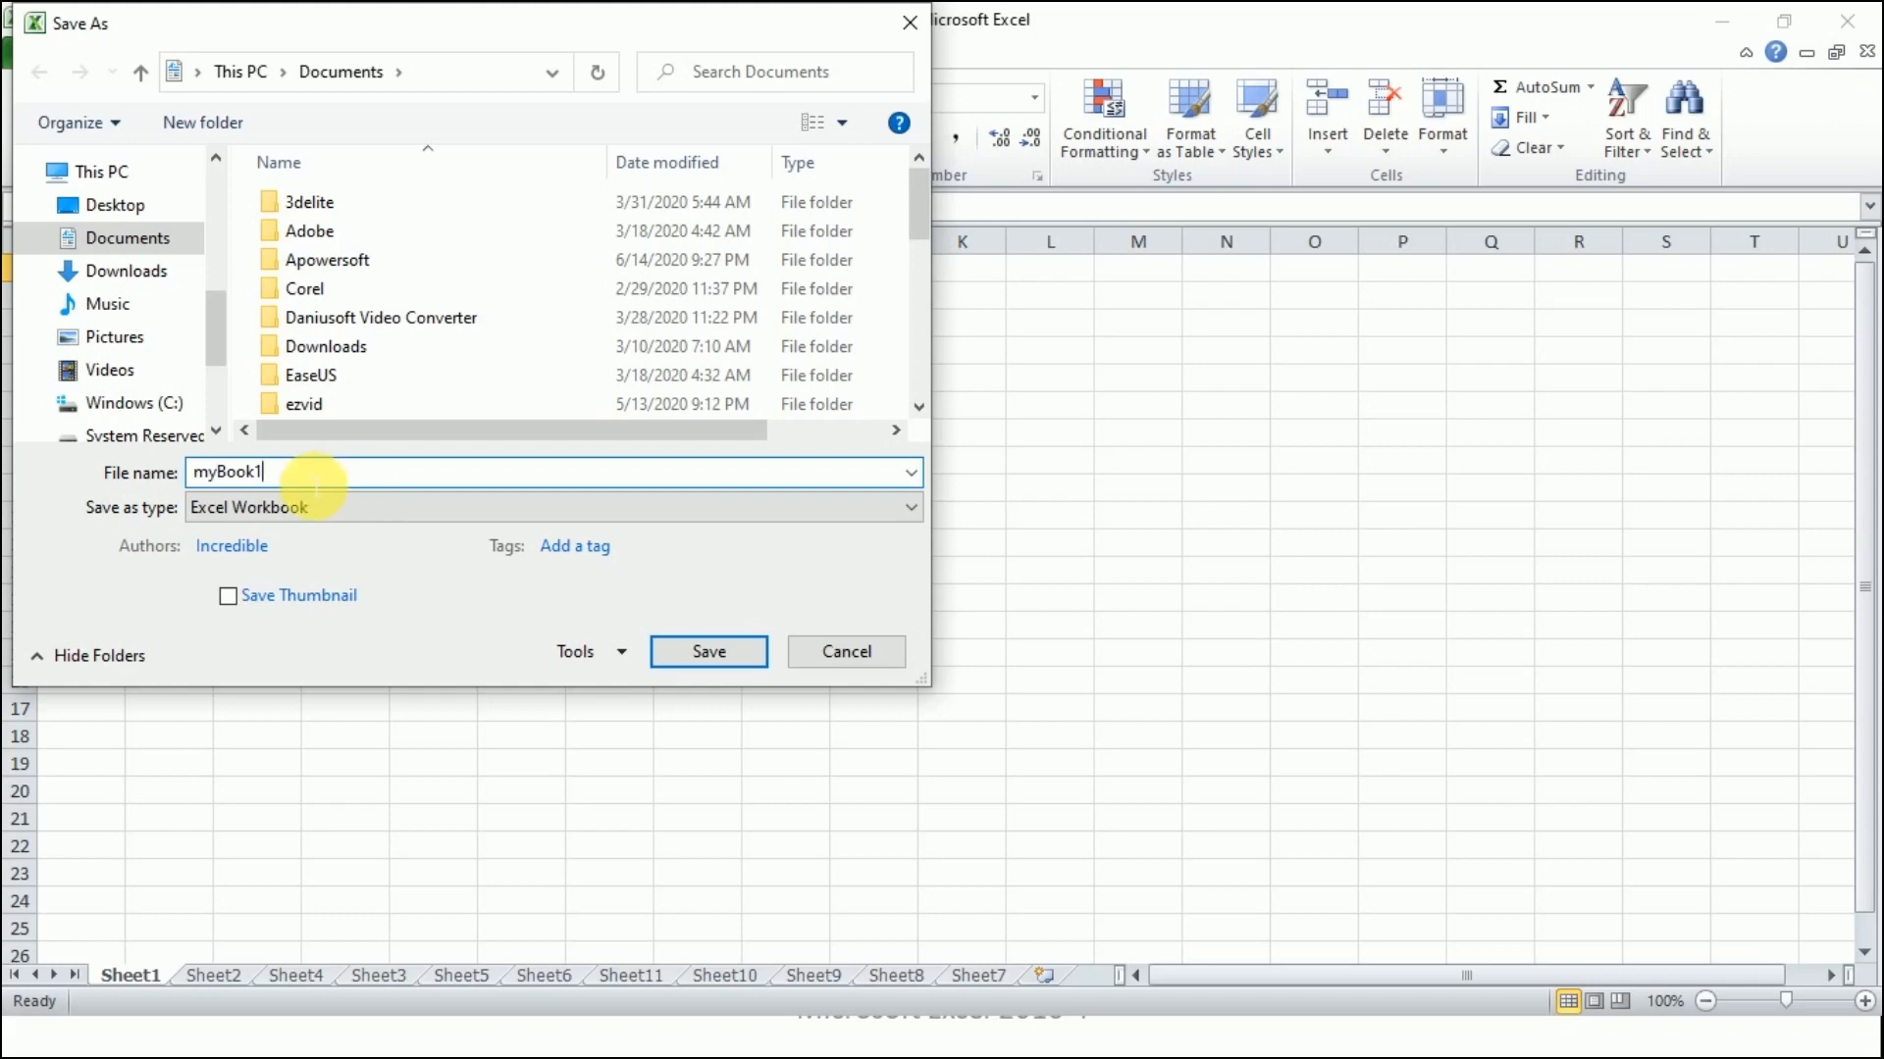
type(".x")
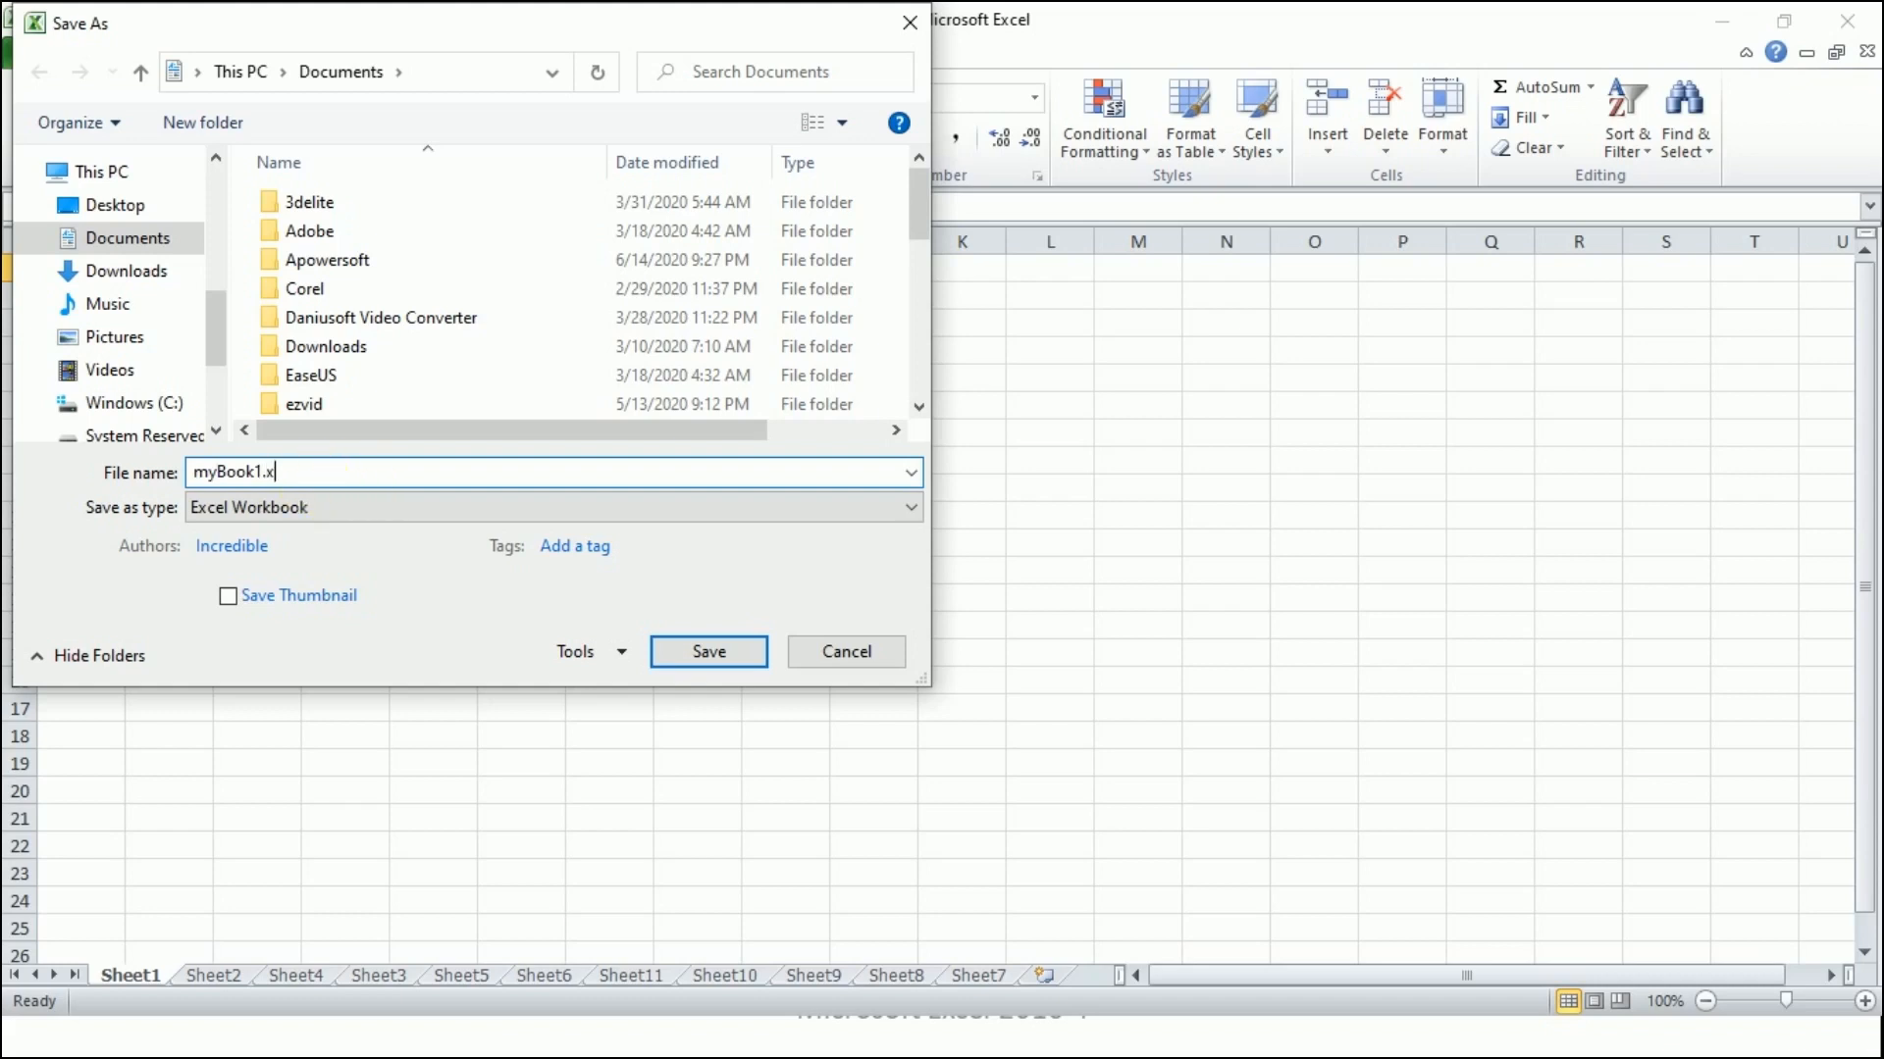
type("lsx")
Step: Choose the New Volume (G:) drive as the location and save the workbook there
left_click_drag(213, 320, 220, 406)
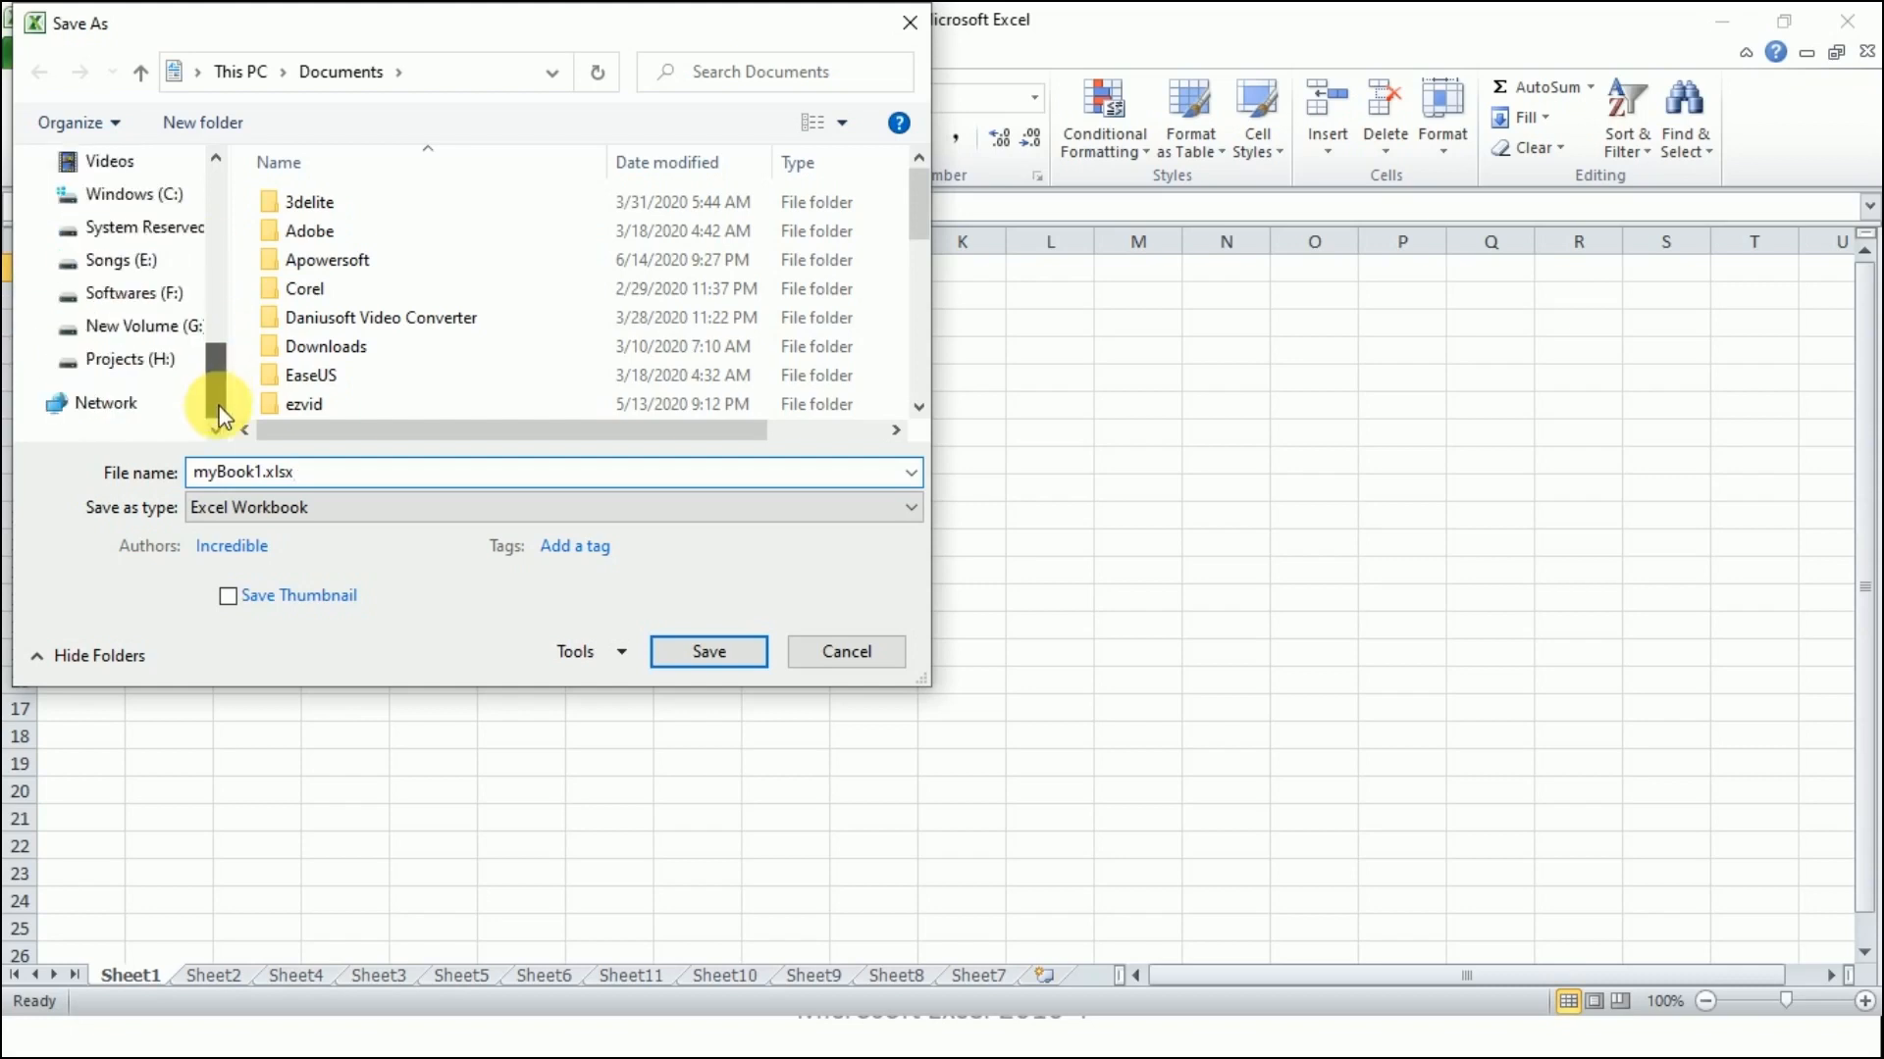
left_click(138, 341)
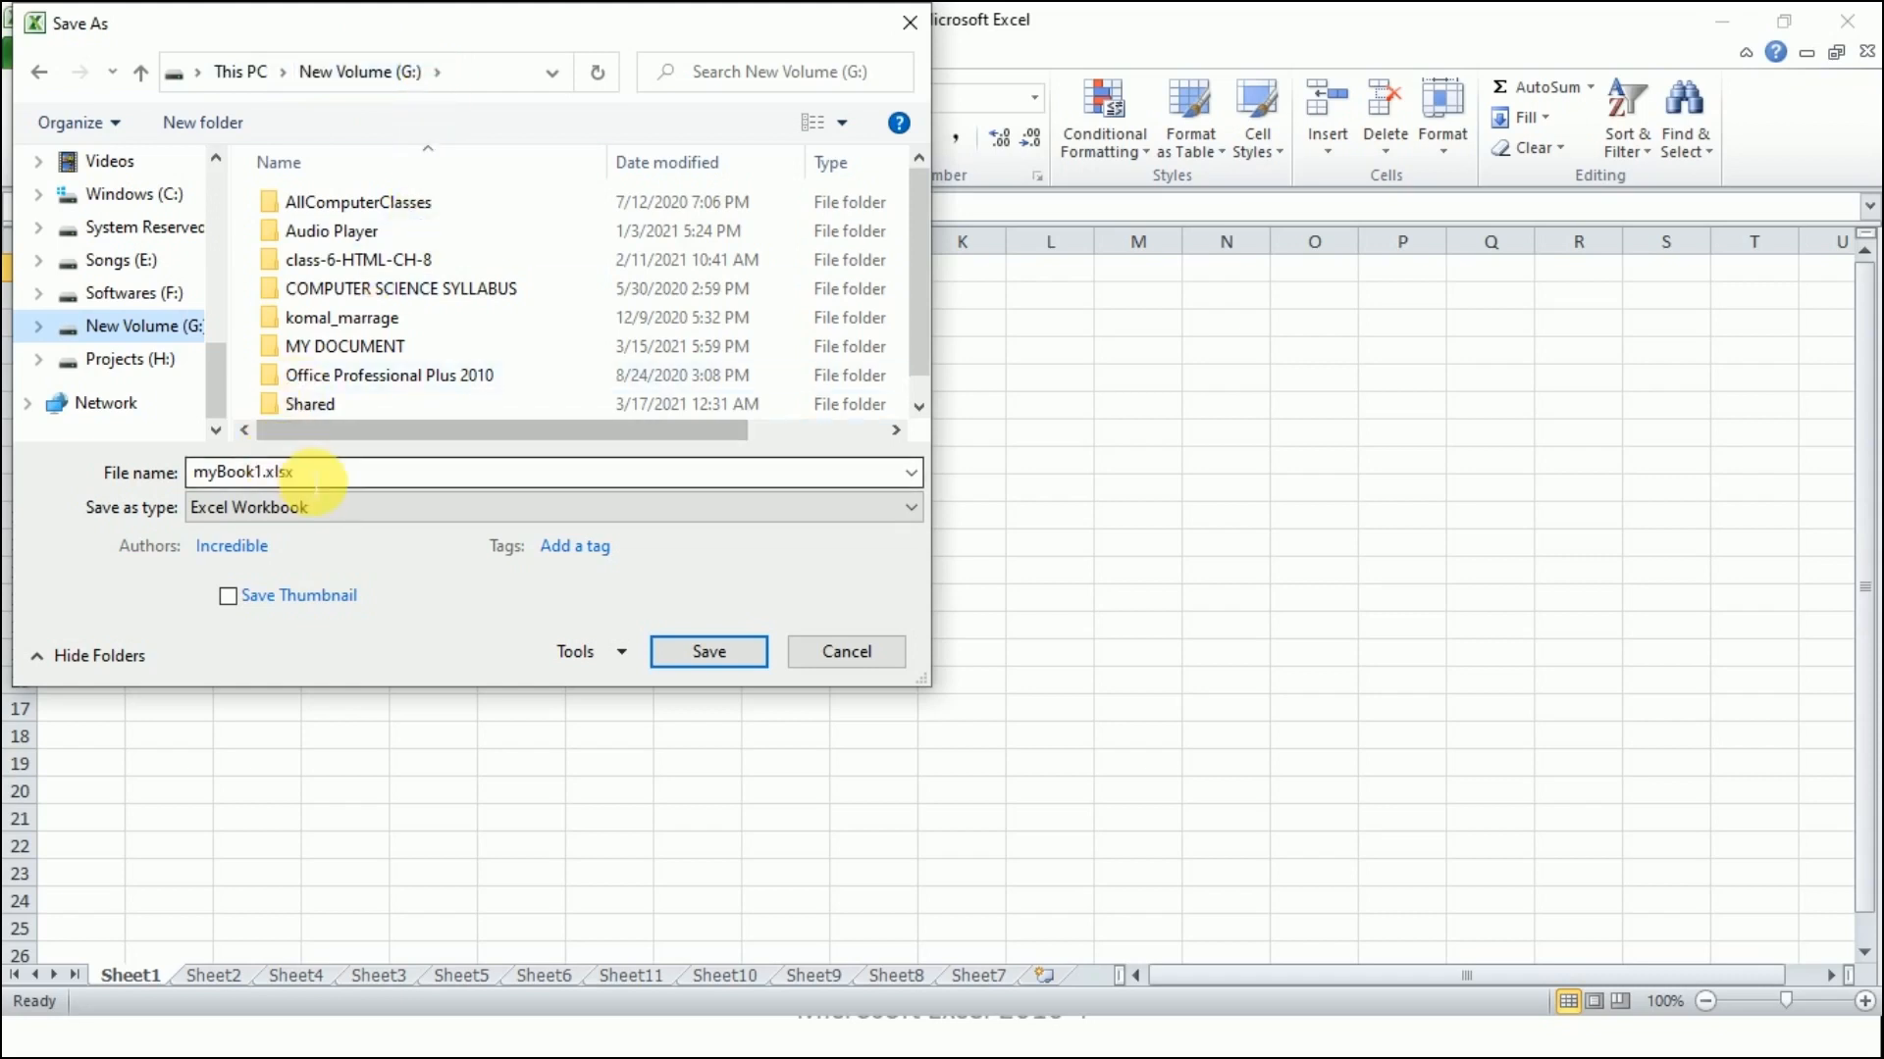
double_click(306, 474)
left_click(336, 481)
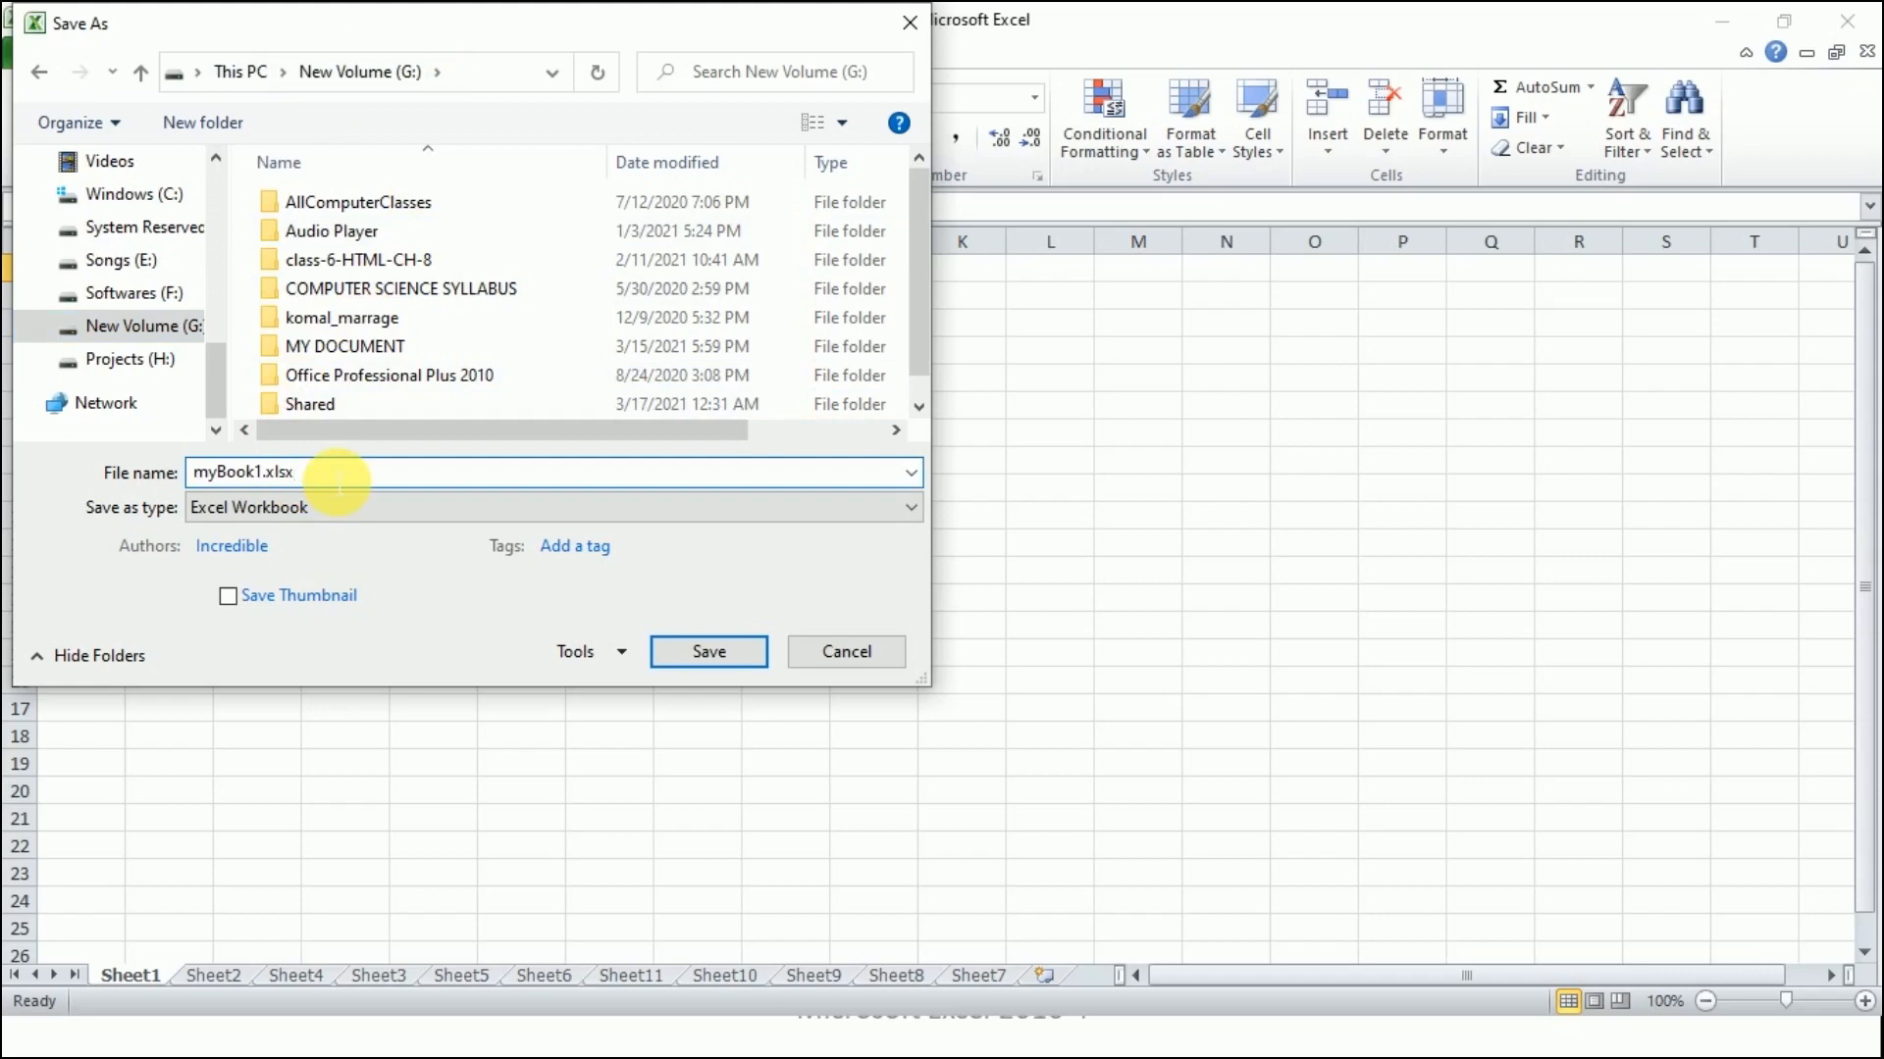
left_click(706, 661)
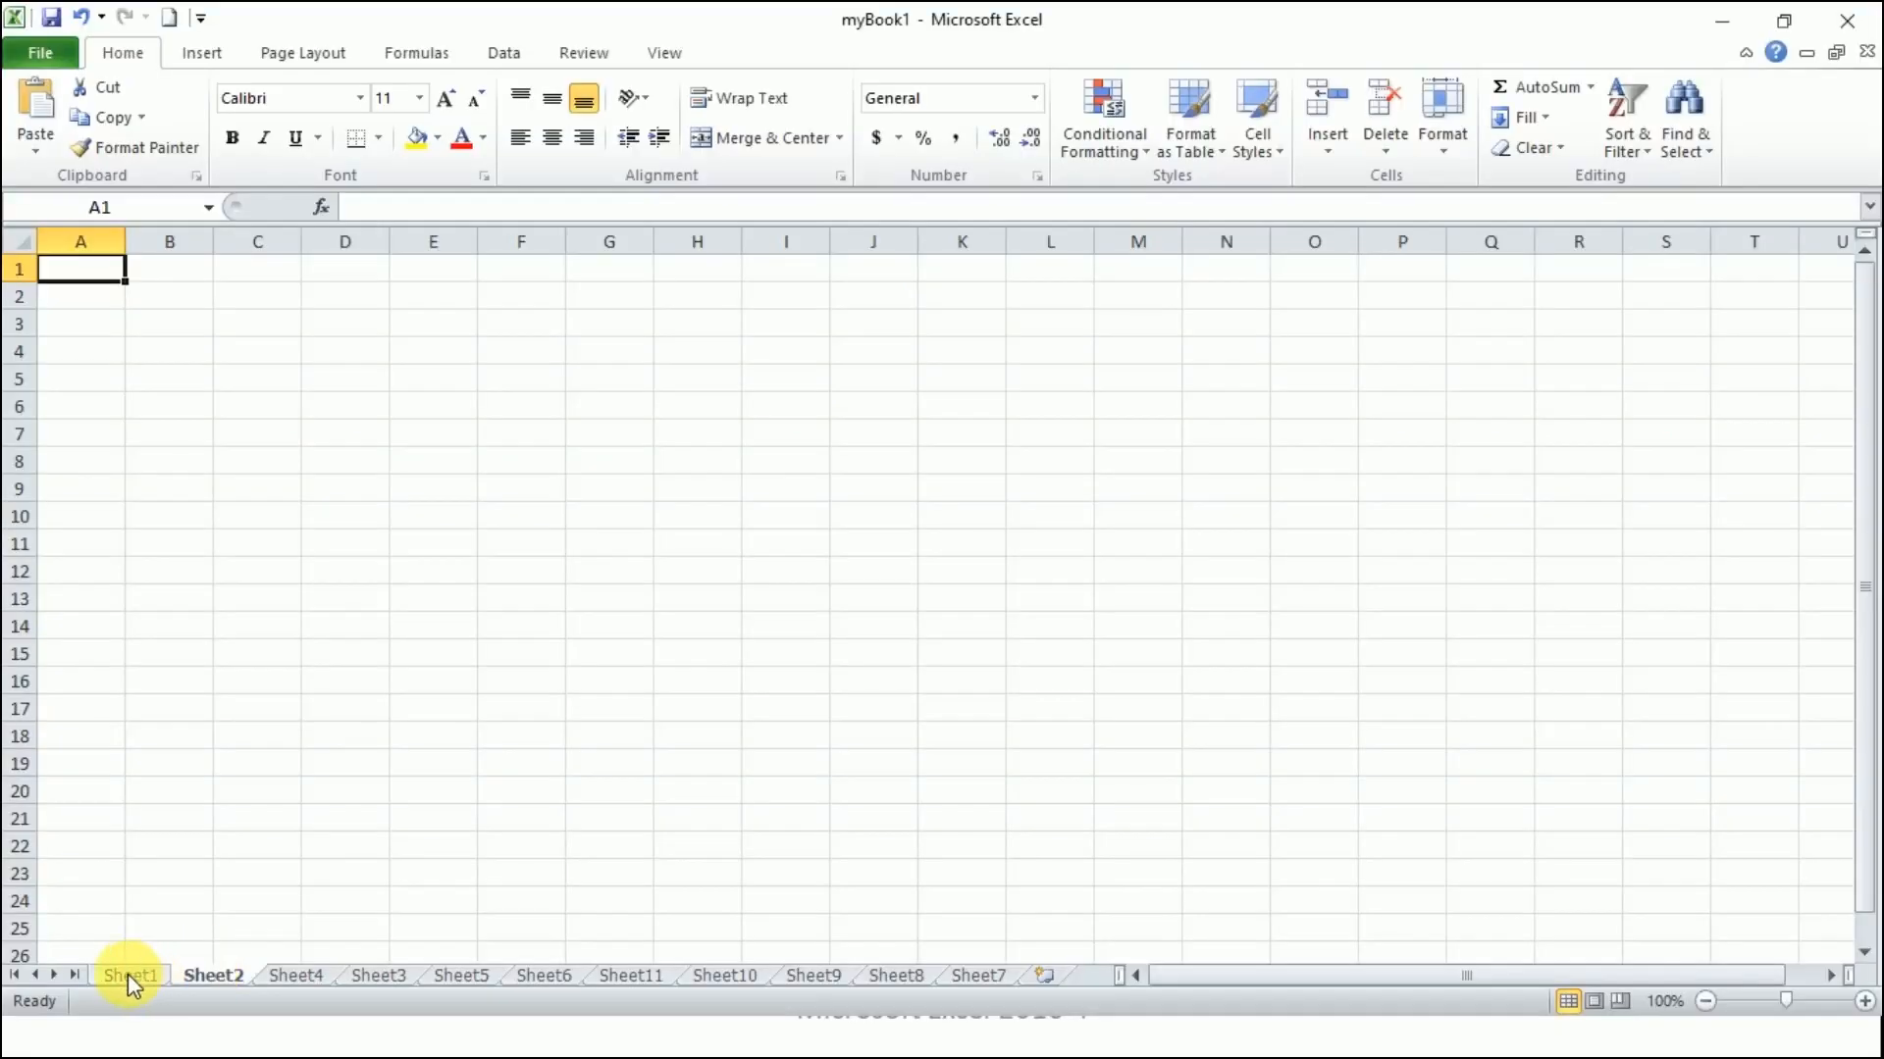
Step: Rename the Sheet1 worksheet as VI A
right_click(127, 974)
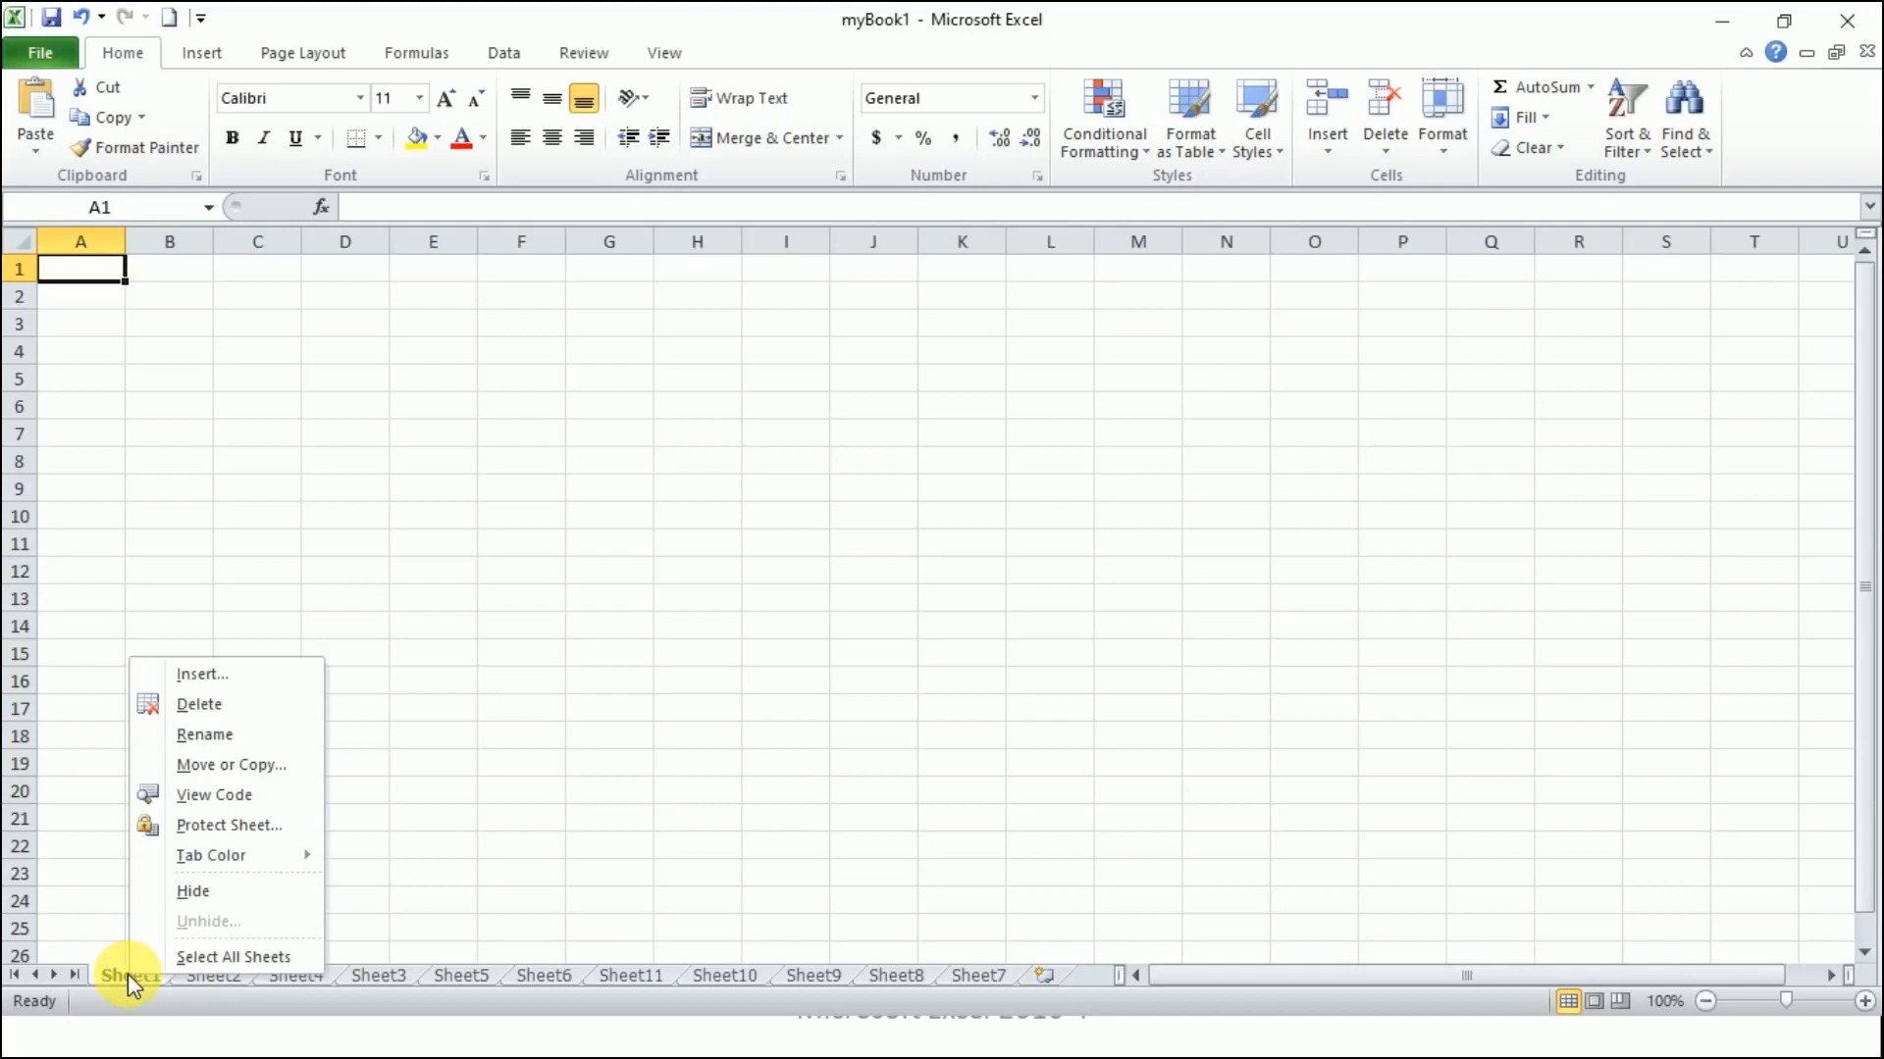
left_click(240, 737)
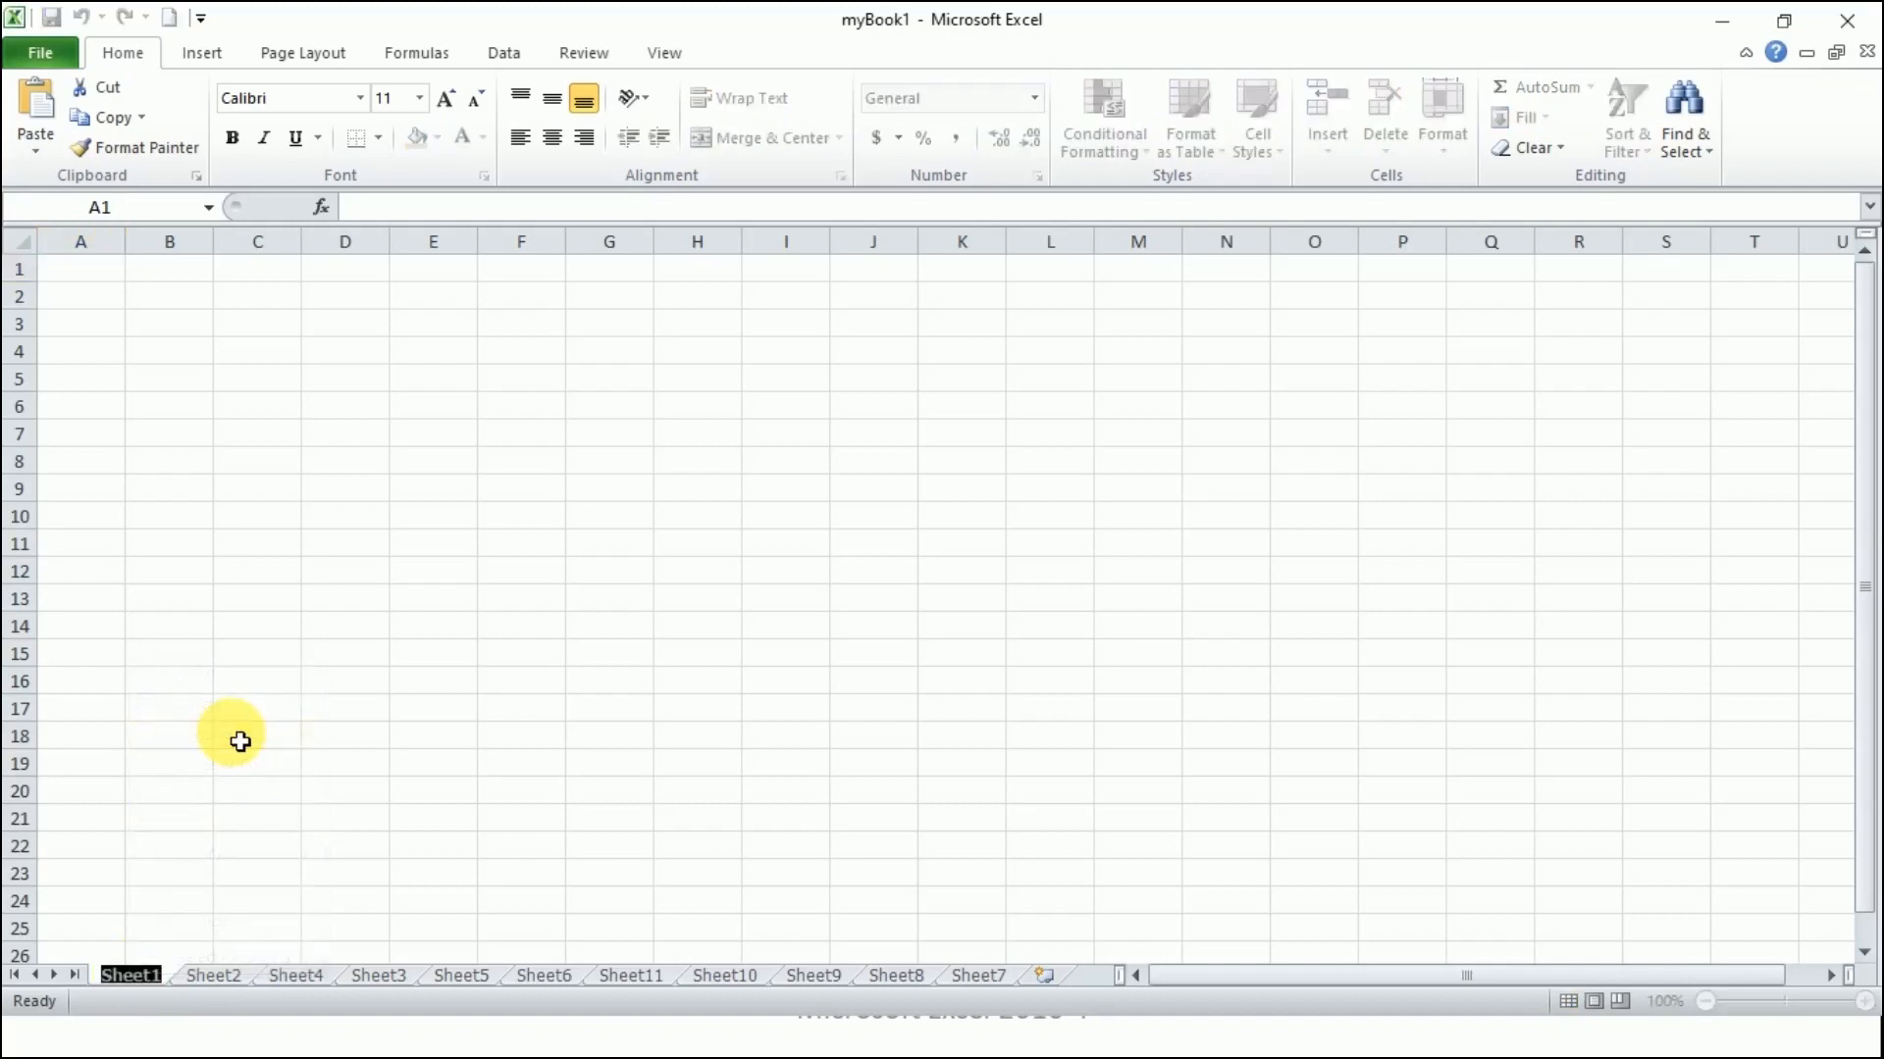
type("VI")
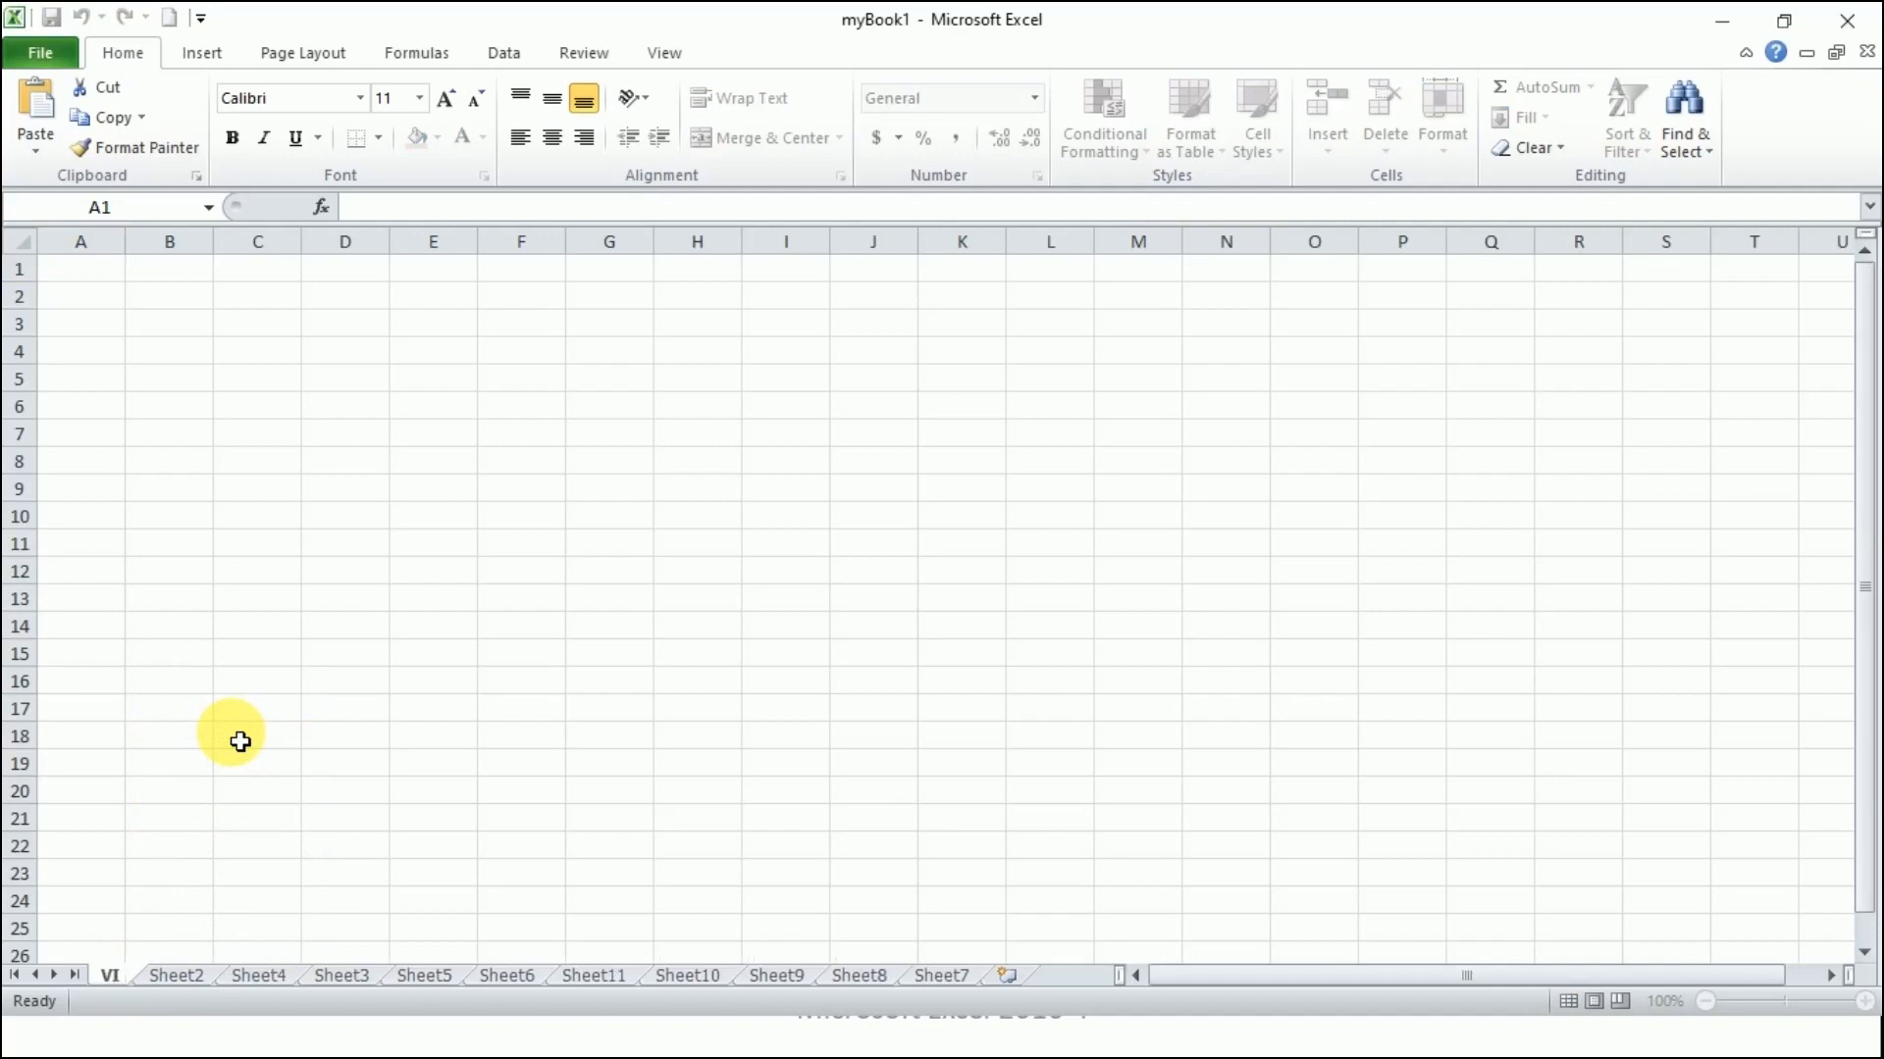
type(" A")
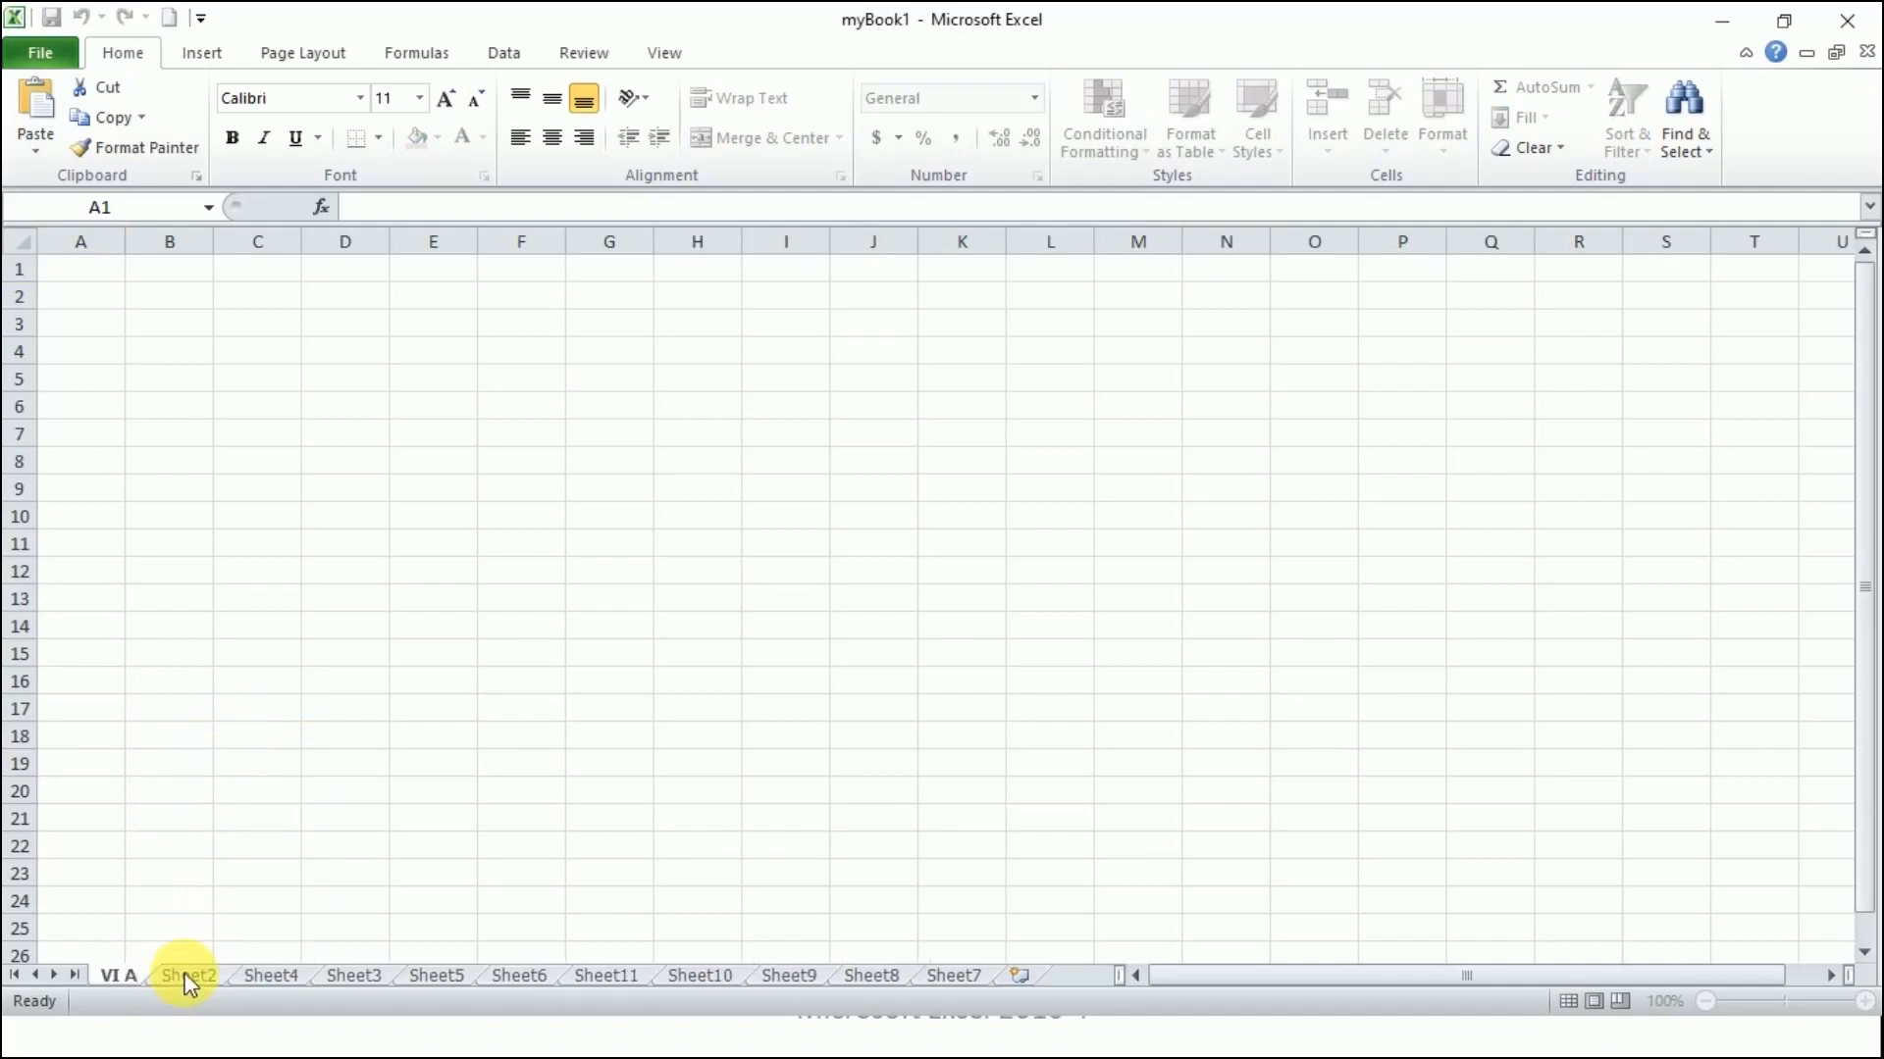
Step: Rename the Sheet2 worksheet as VI B
right_click(186, 975)
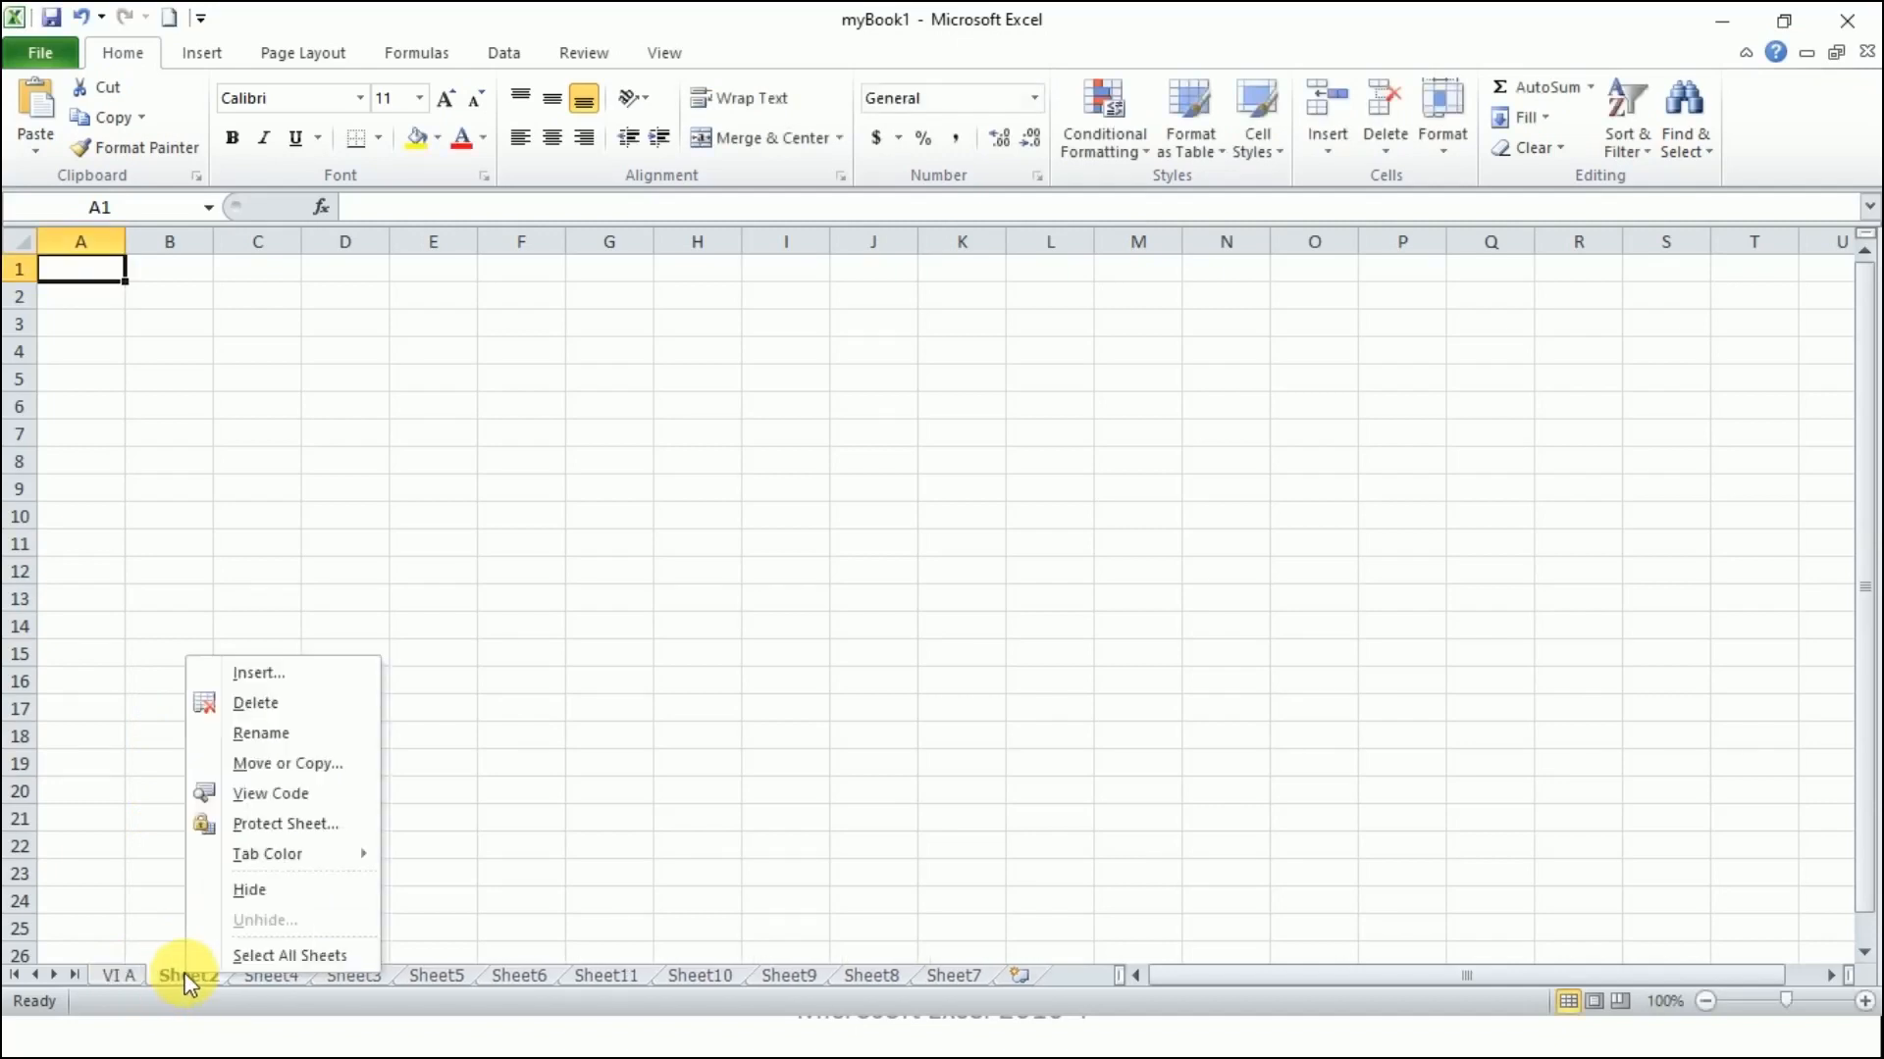
left_click(261, 734)
type("VI B")
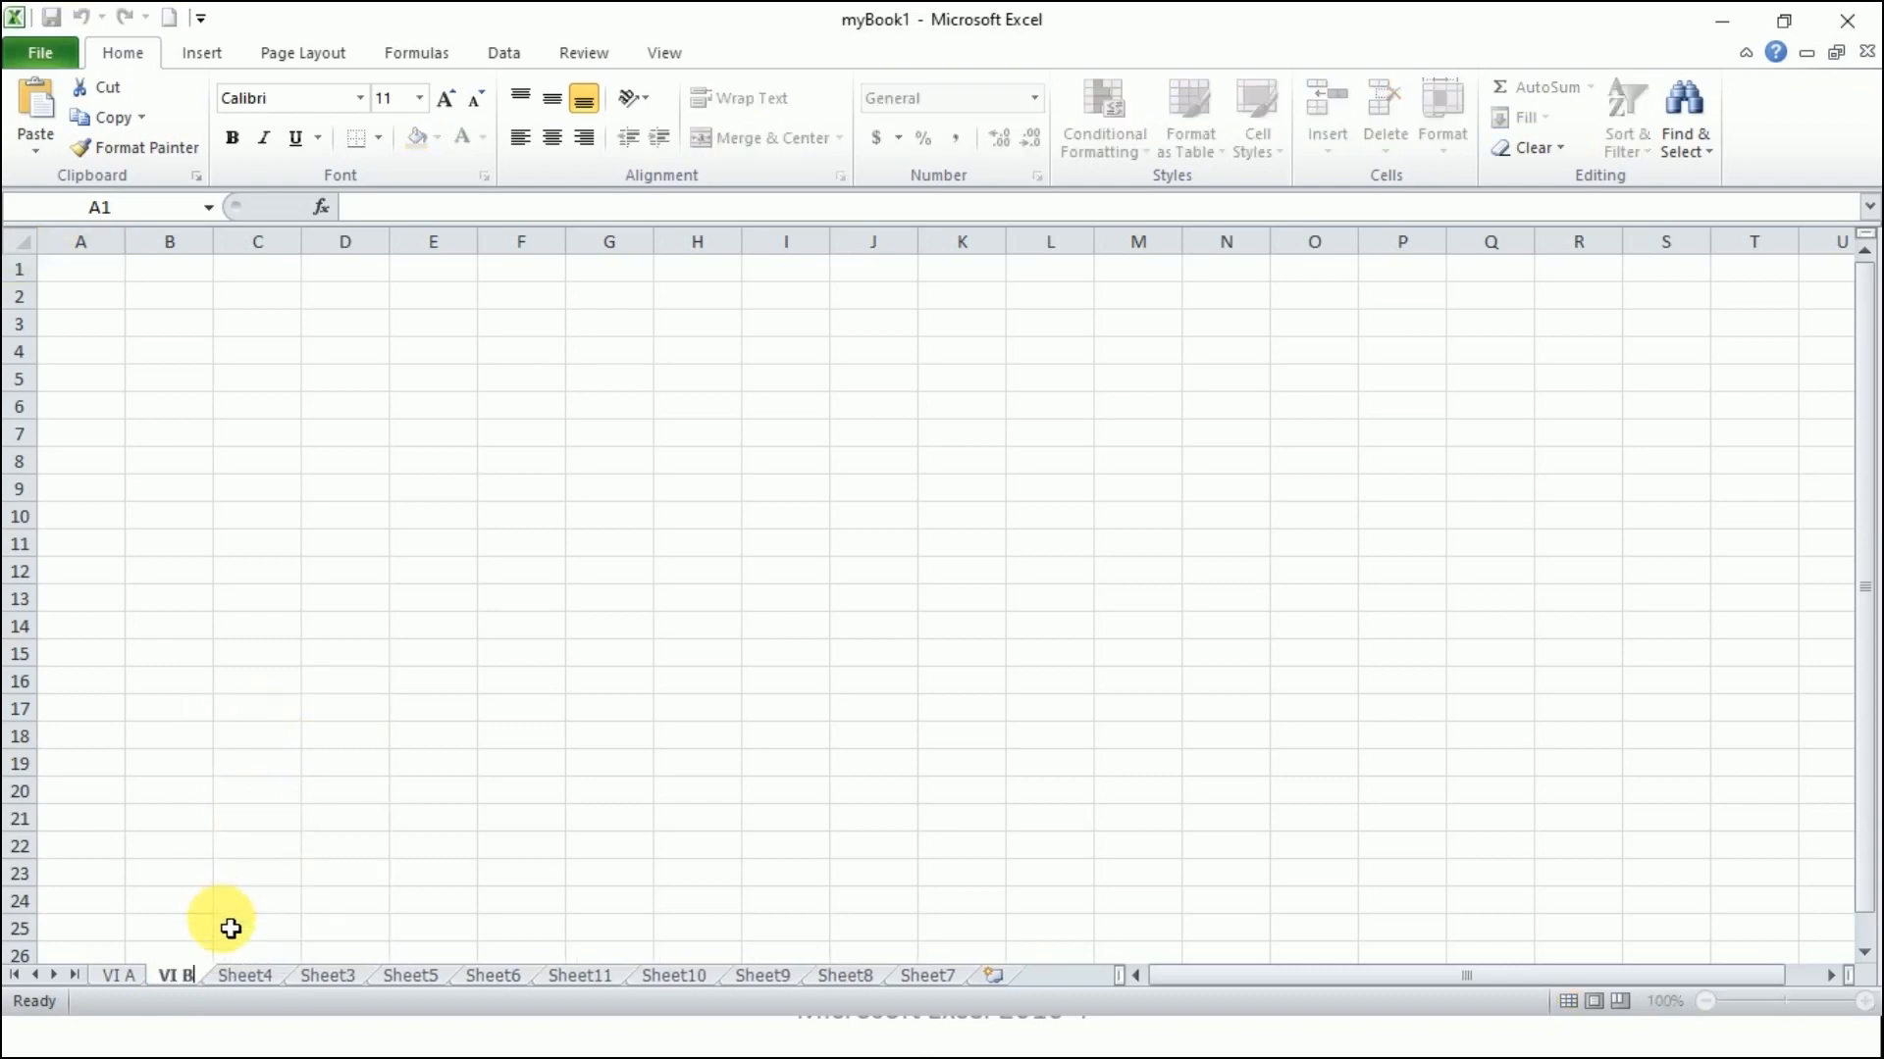
Step: Rename the Sheet4 worksheet as VI C
left_click(250, 969)
right_click(249, 969)
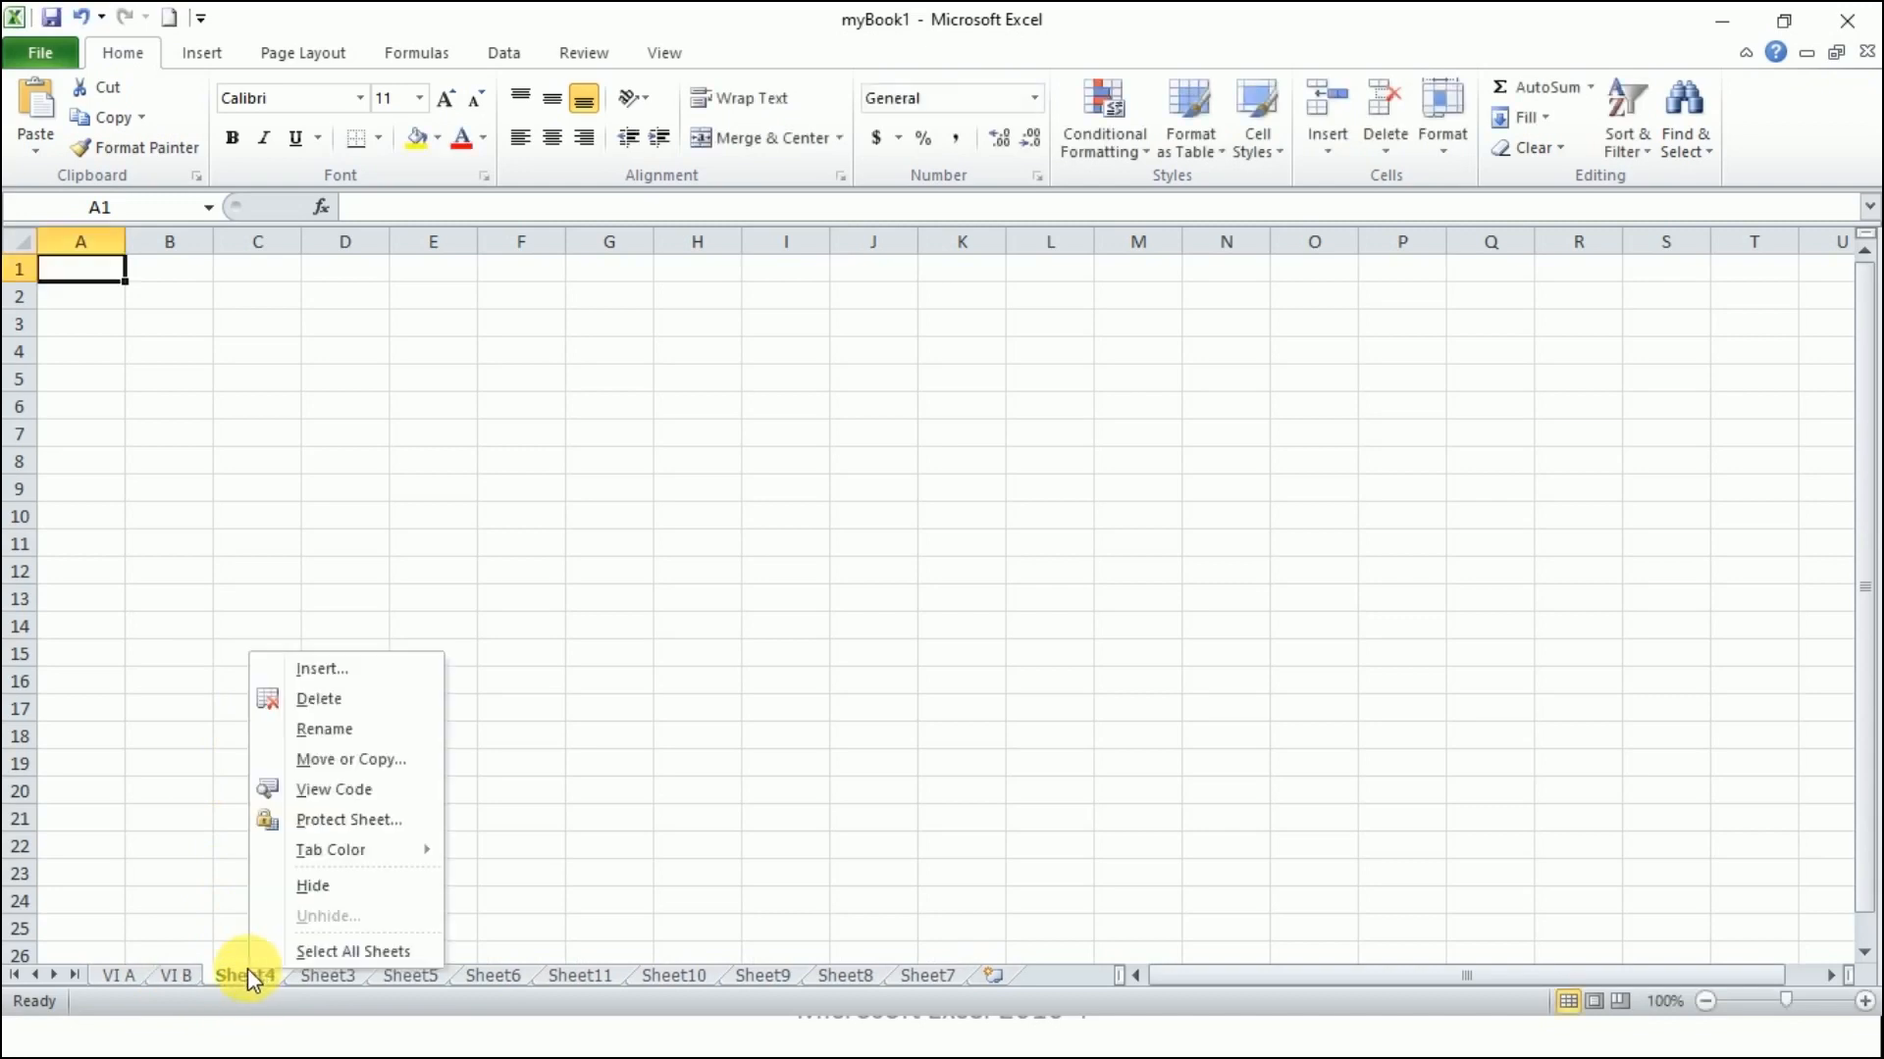
left_click(323, 731)
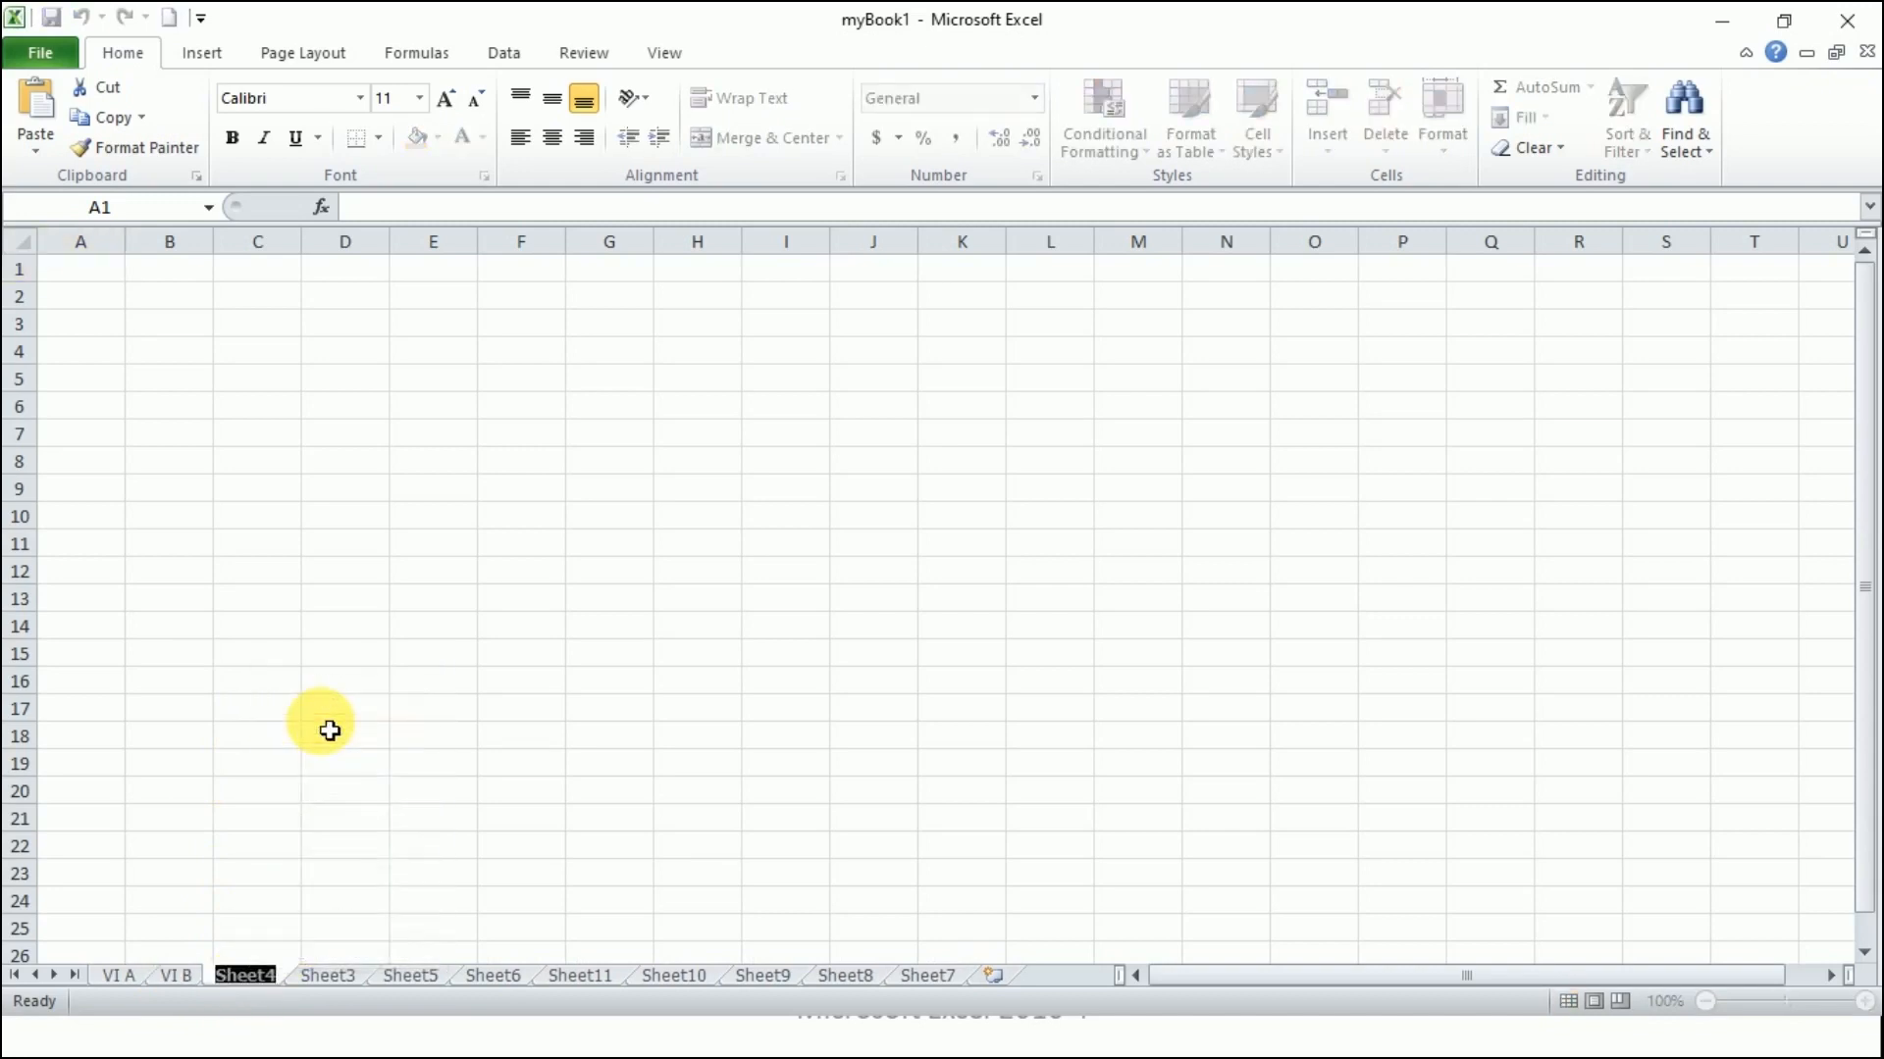
type("VI C")
left_click(330, 731)
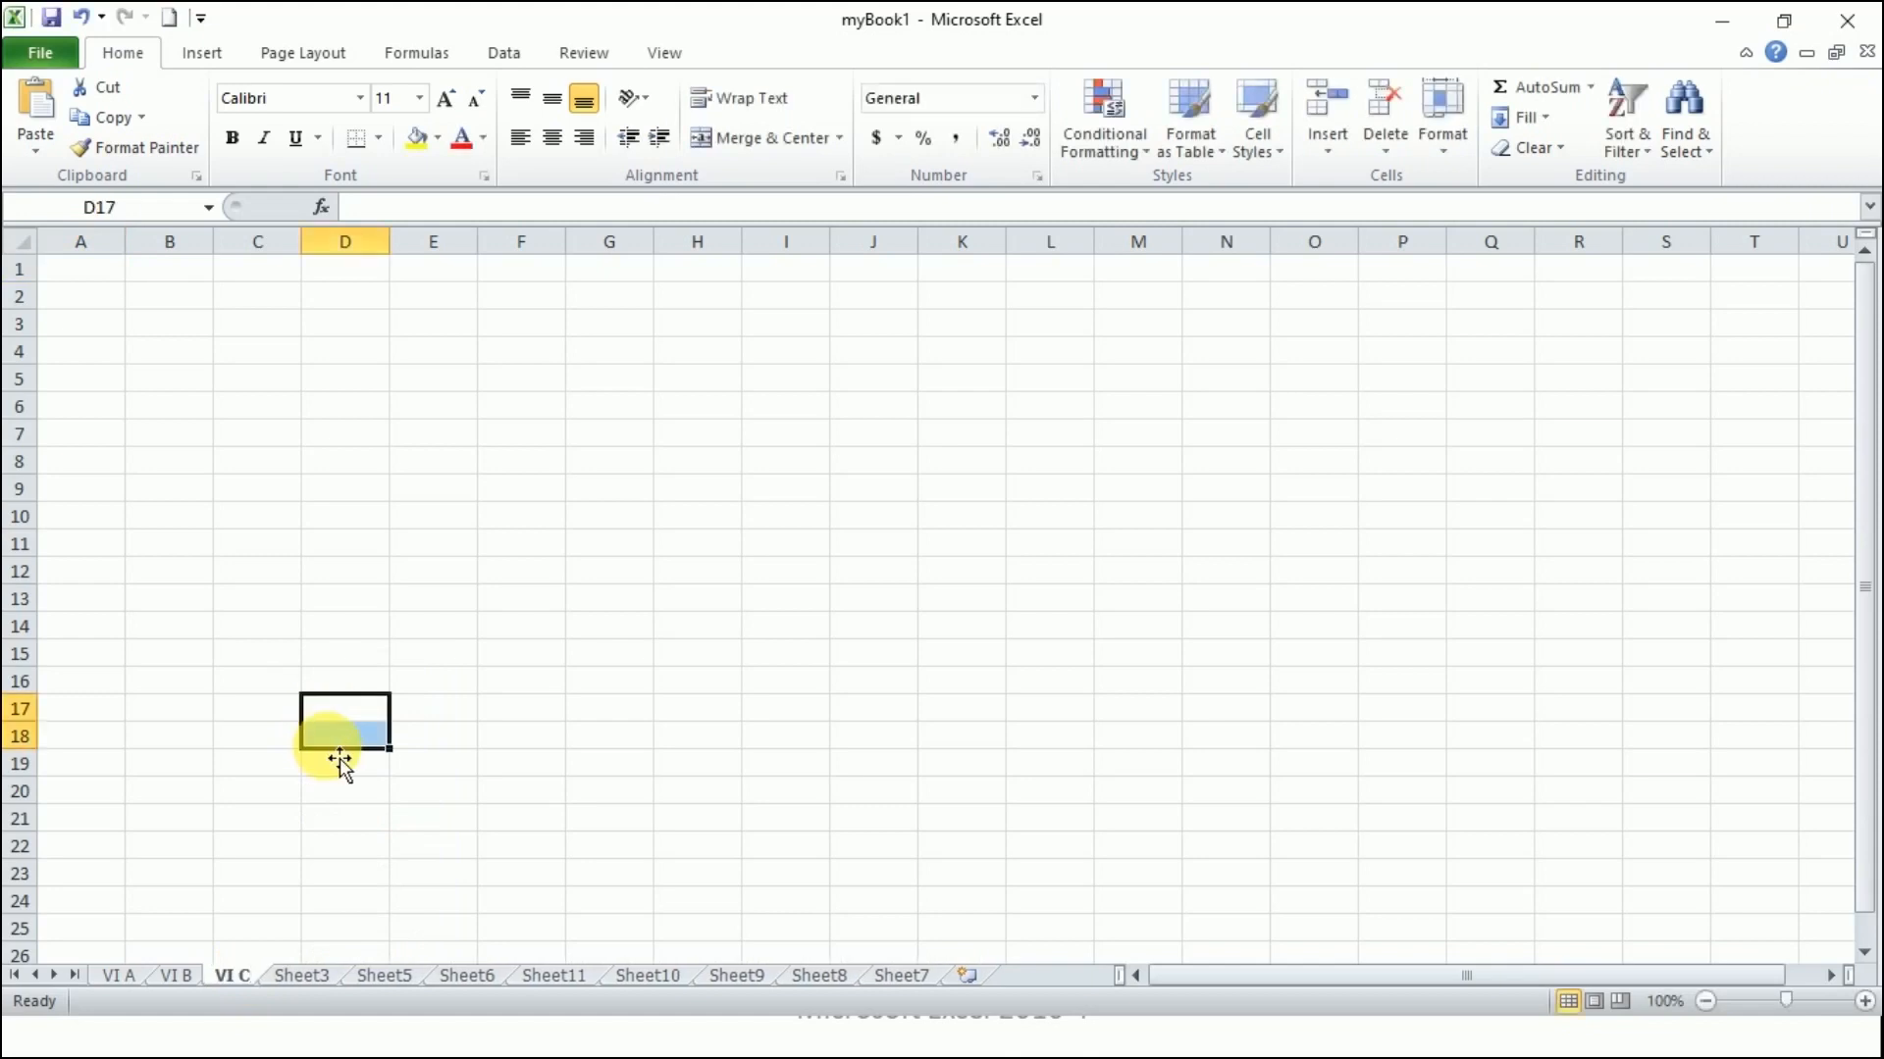
left_click(763, 795)
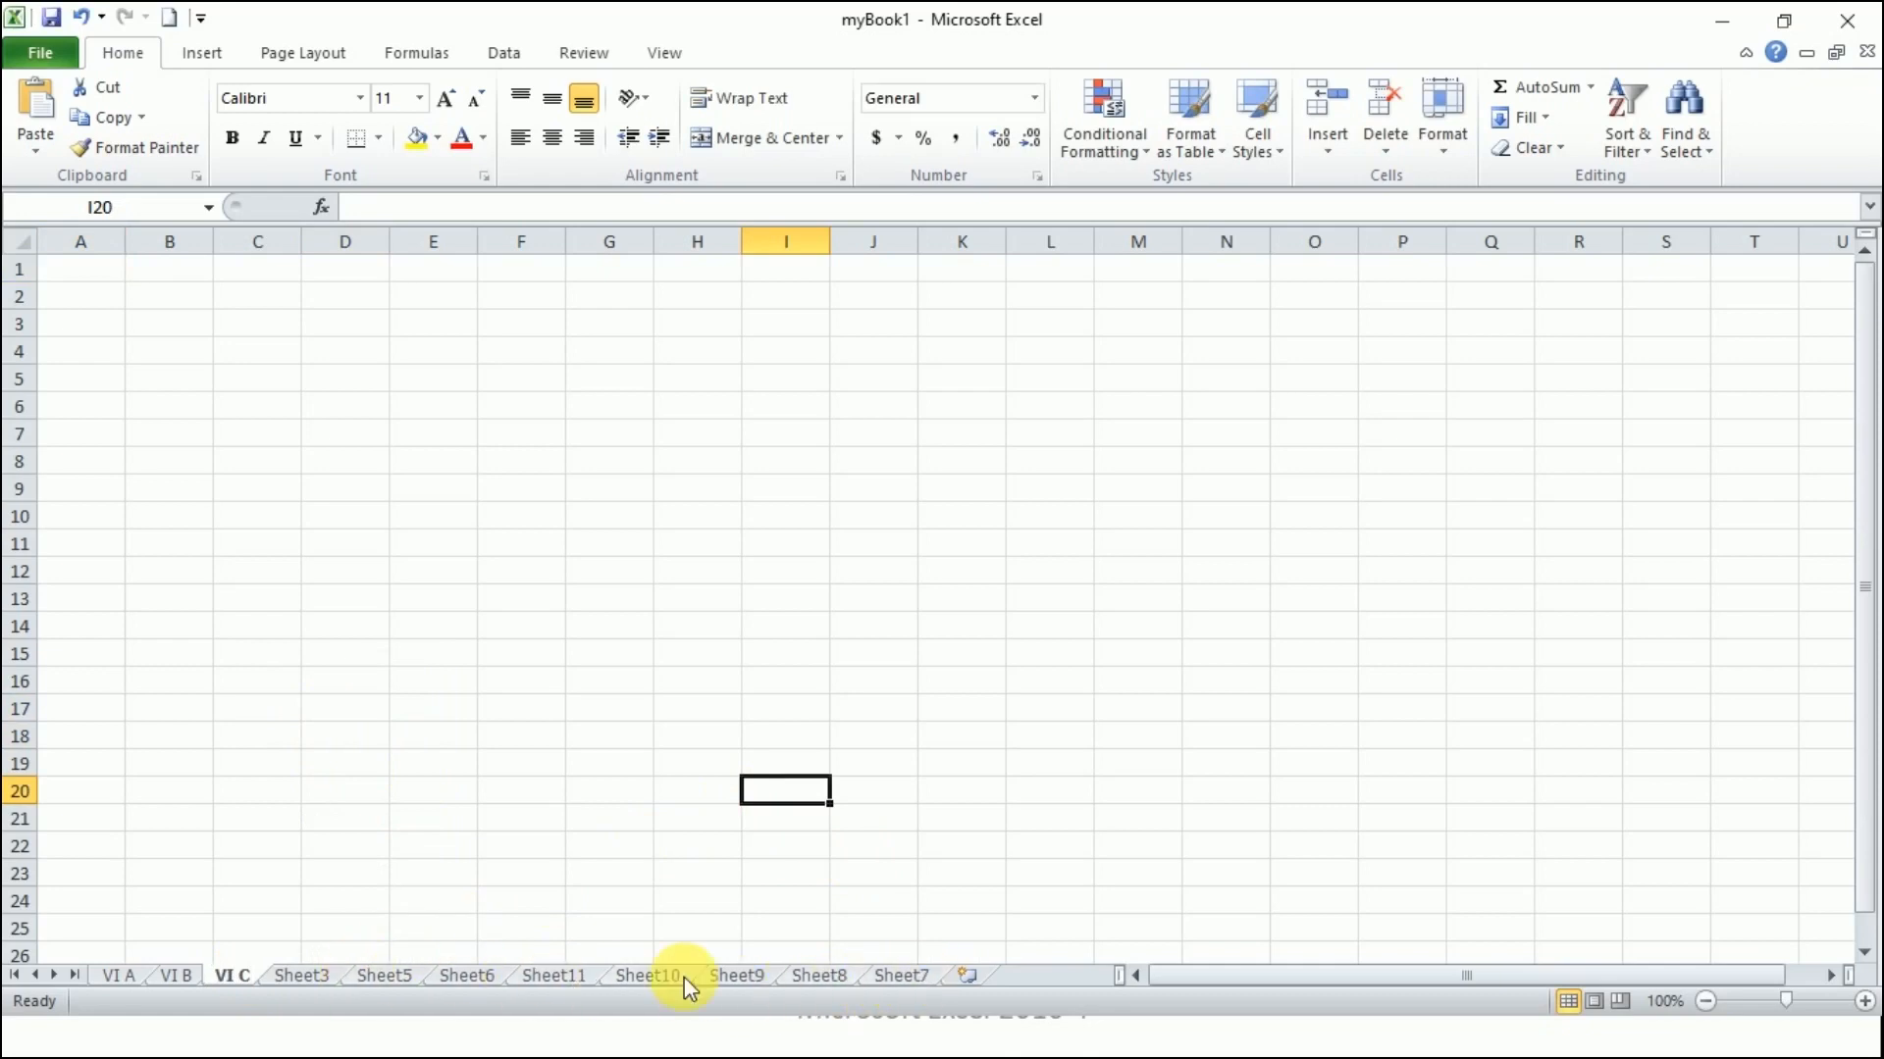
Step: Delete the Sheet11, Sheet10, Sheet9 and Sheet8 worksheets from the workbook
right_click(555, 974)
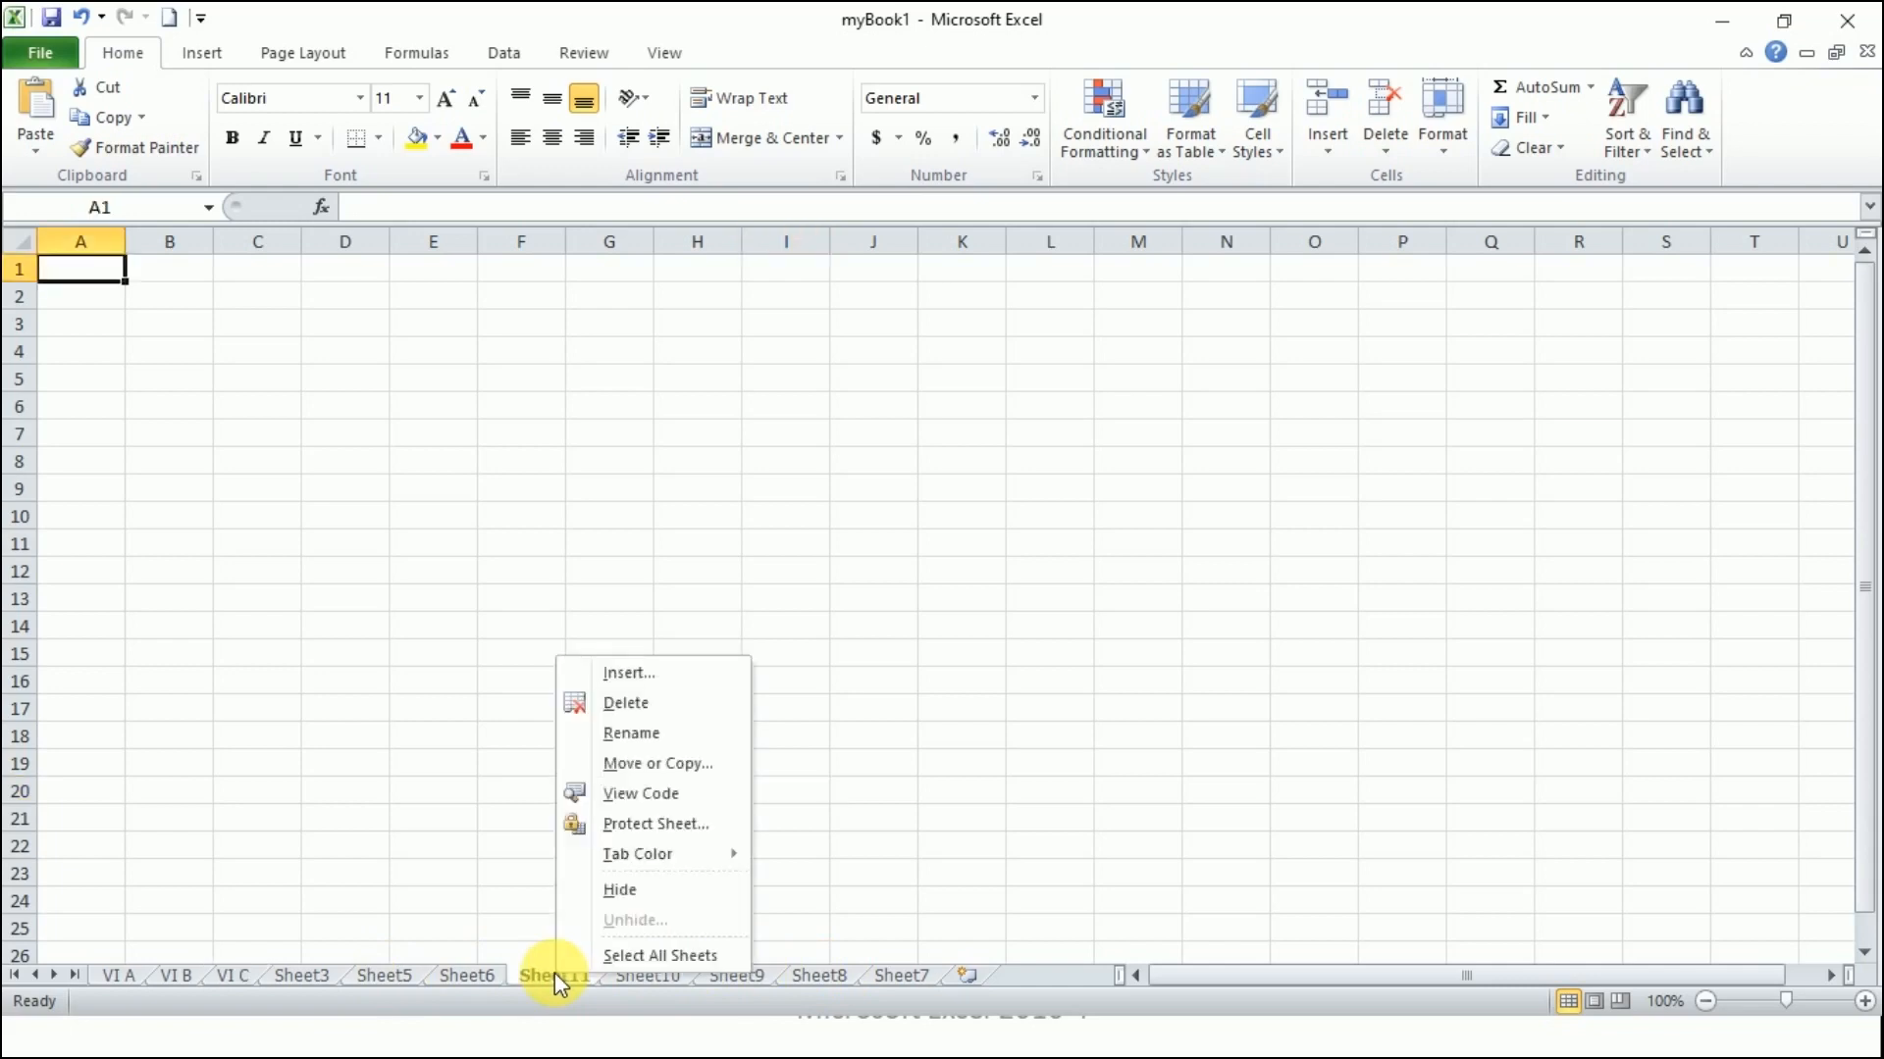
left_click(659, 704)
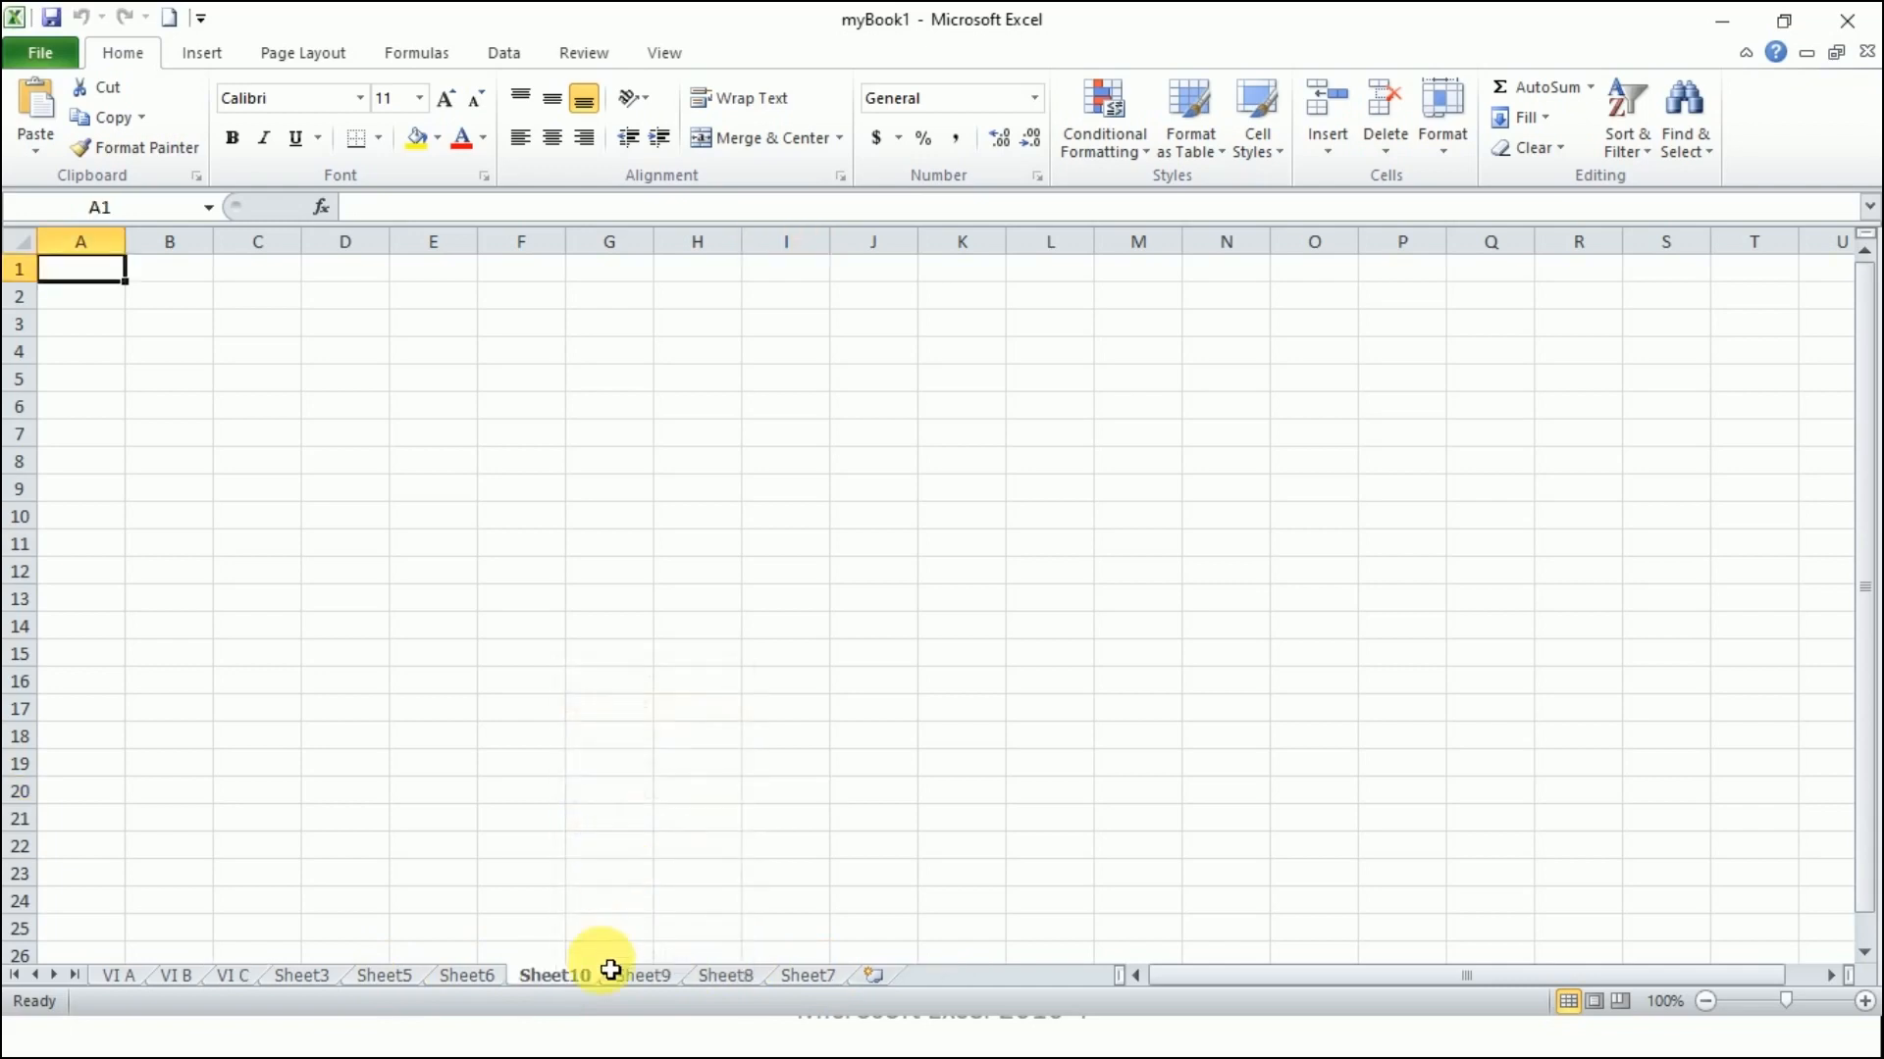
right_click(552, 973)
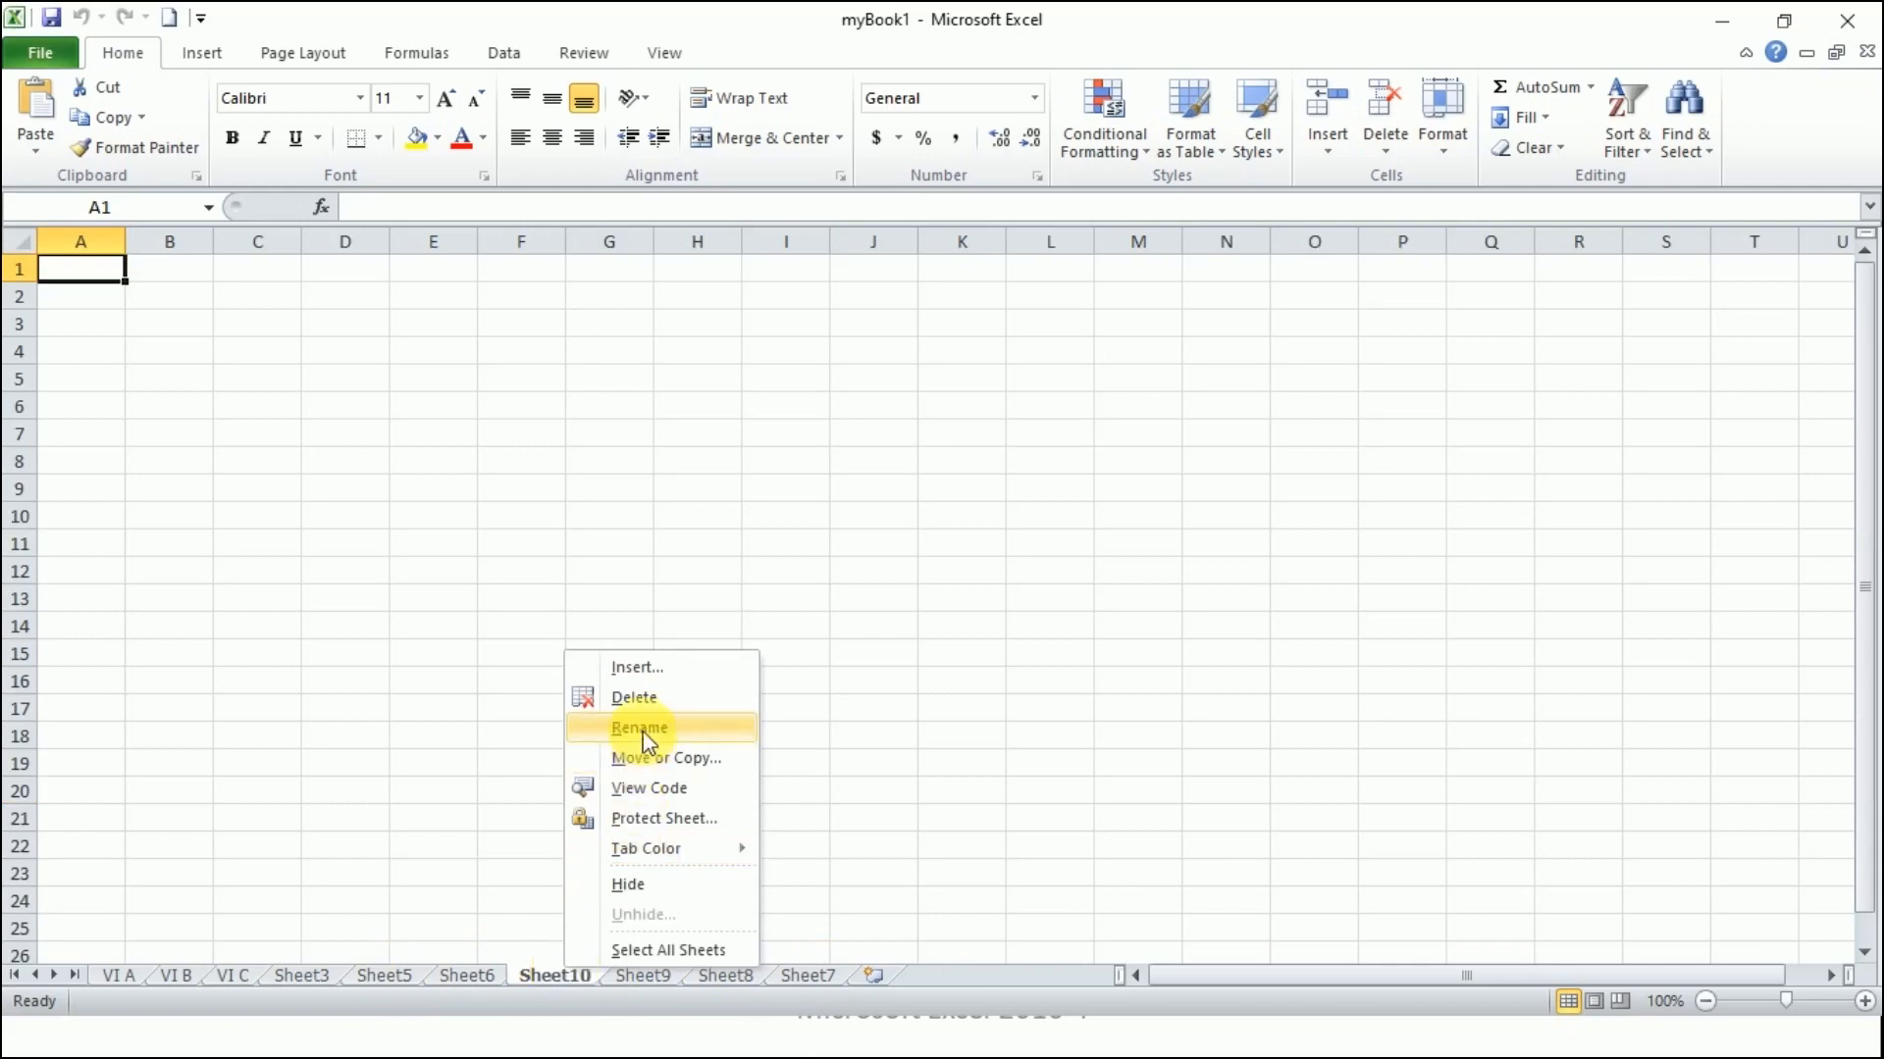
left_click(654, 703)
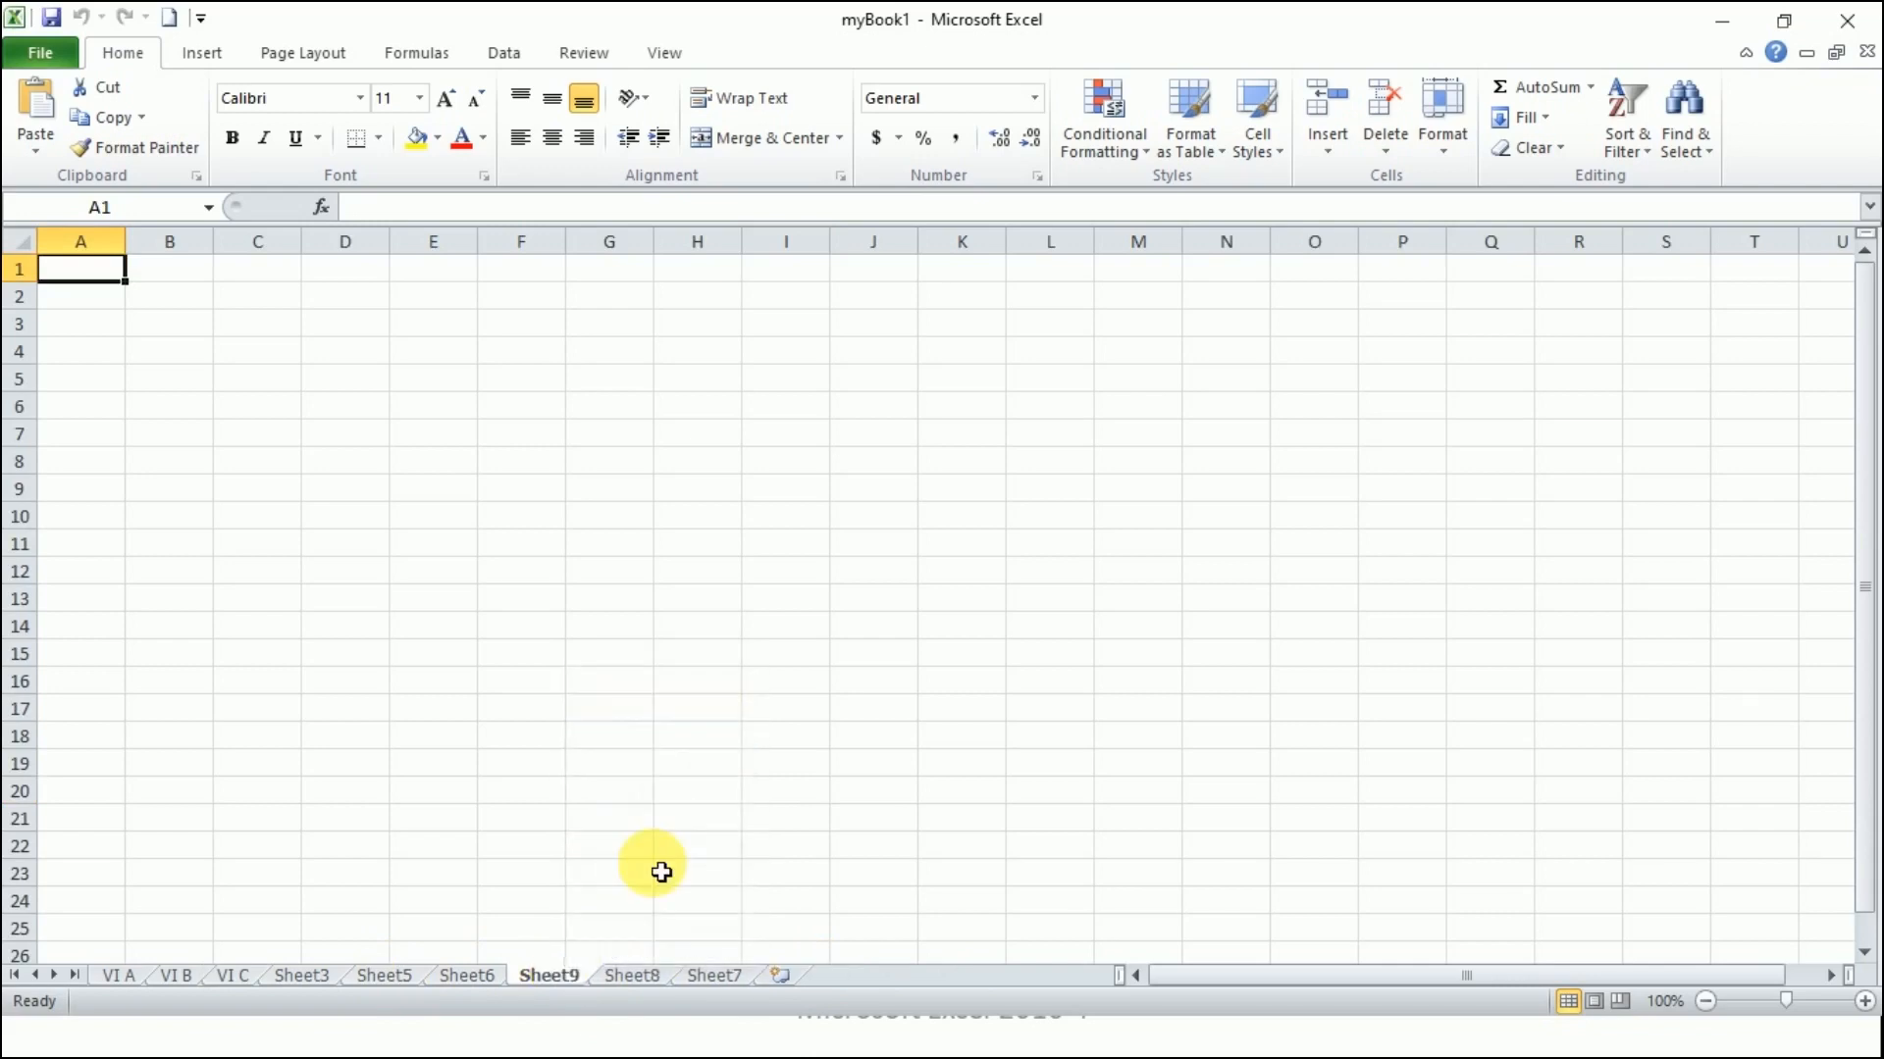
right_click(574, 979)
left_click(639, 702)
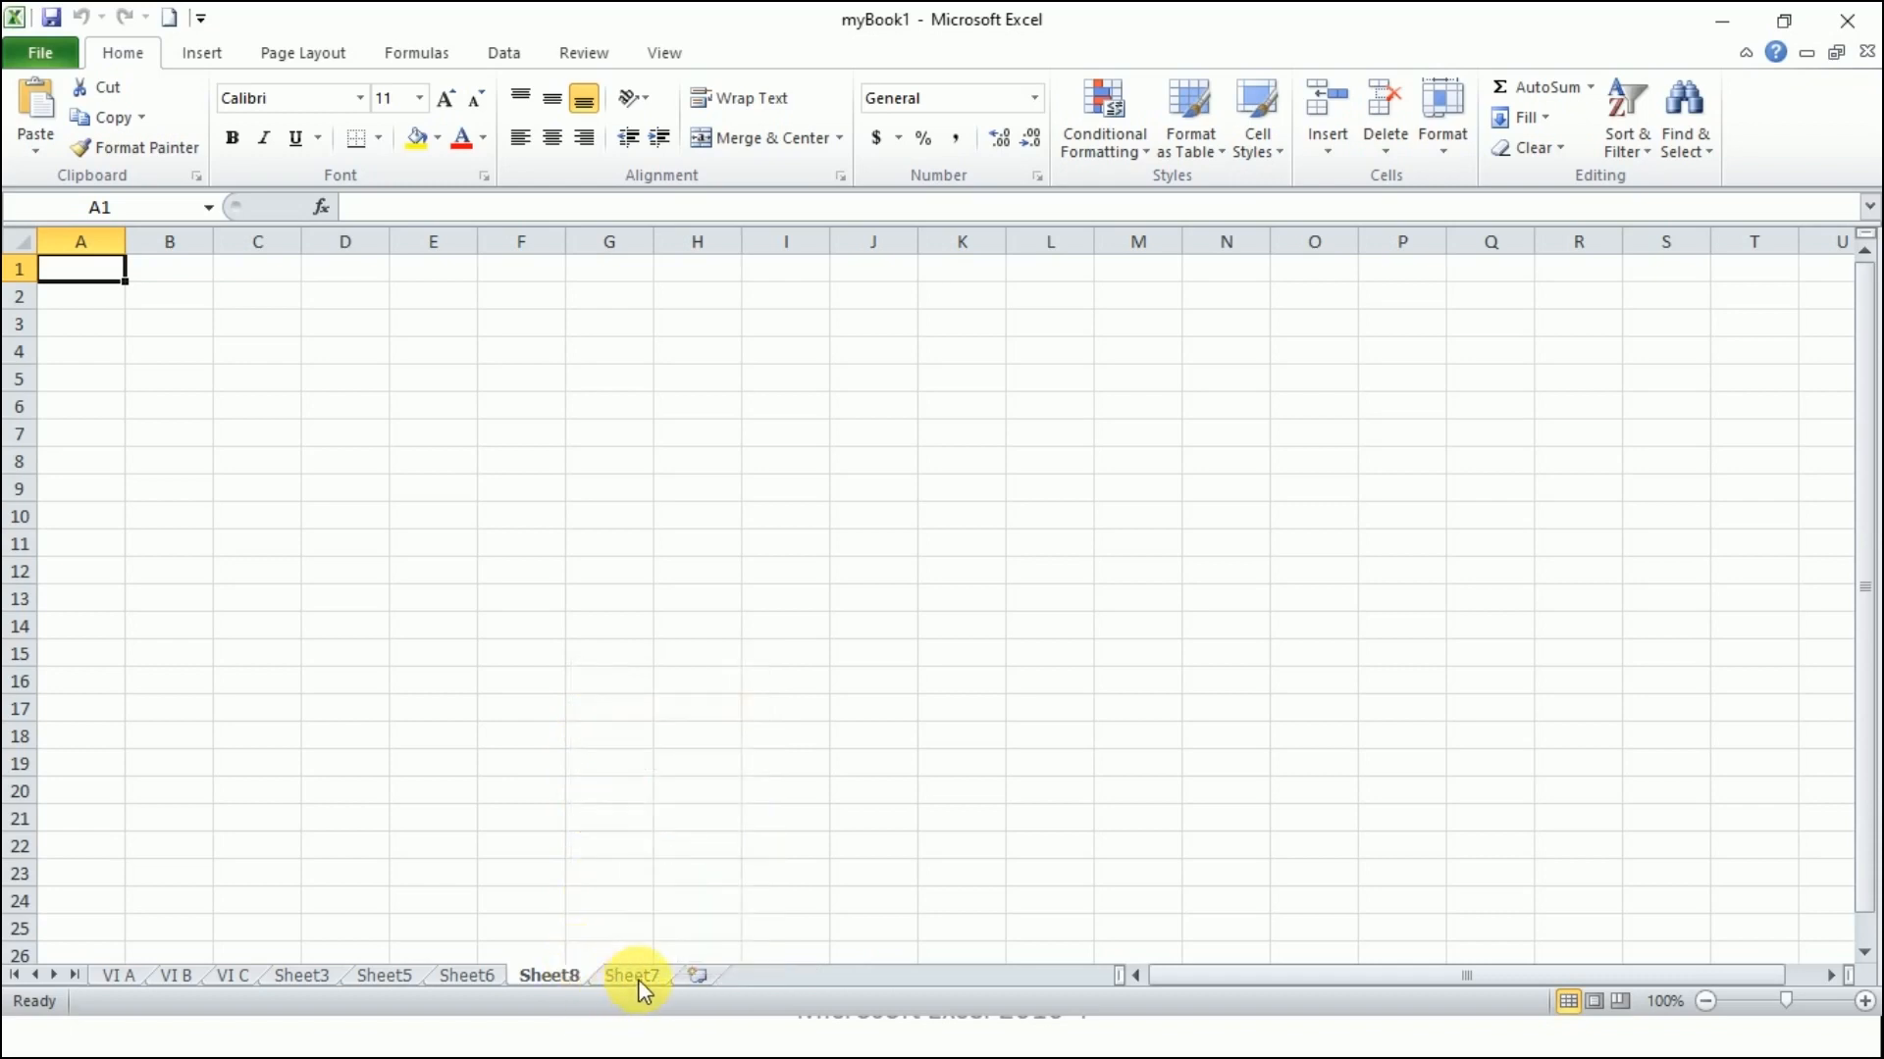
right_click(550, 978)
left_click(647, 716)
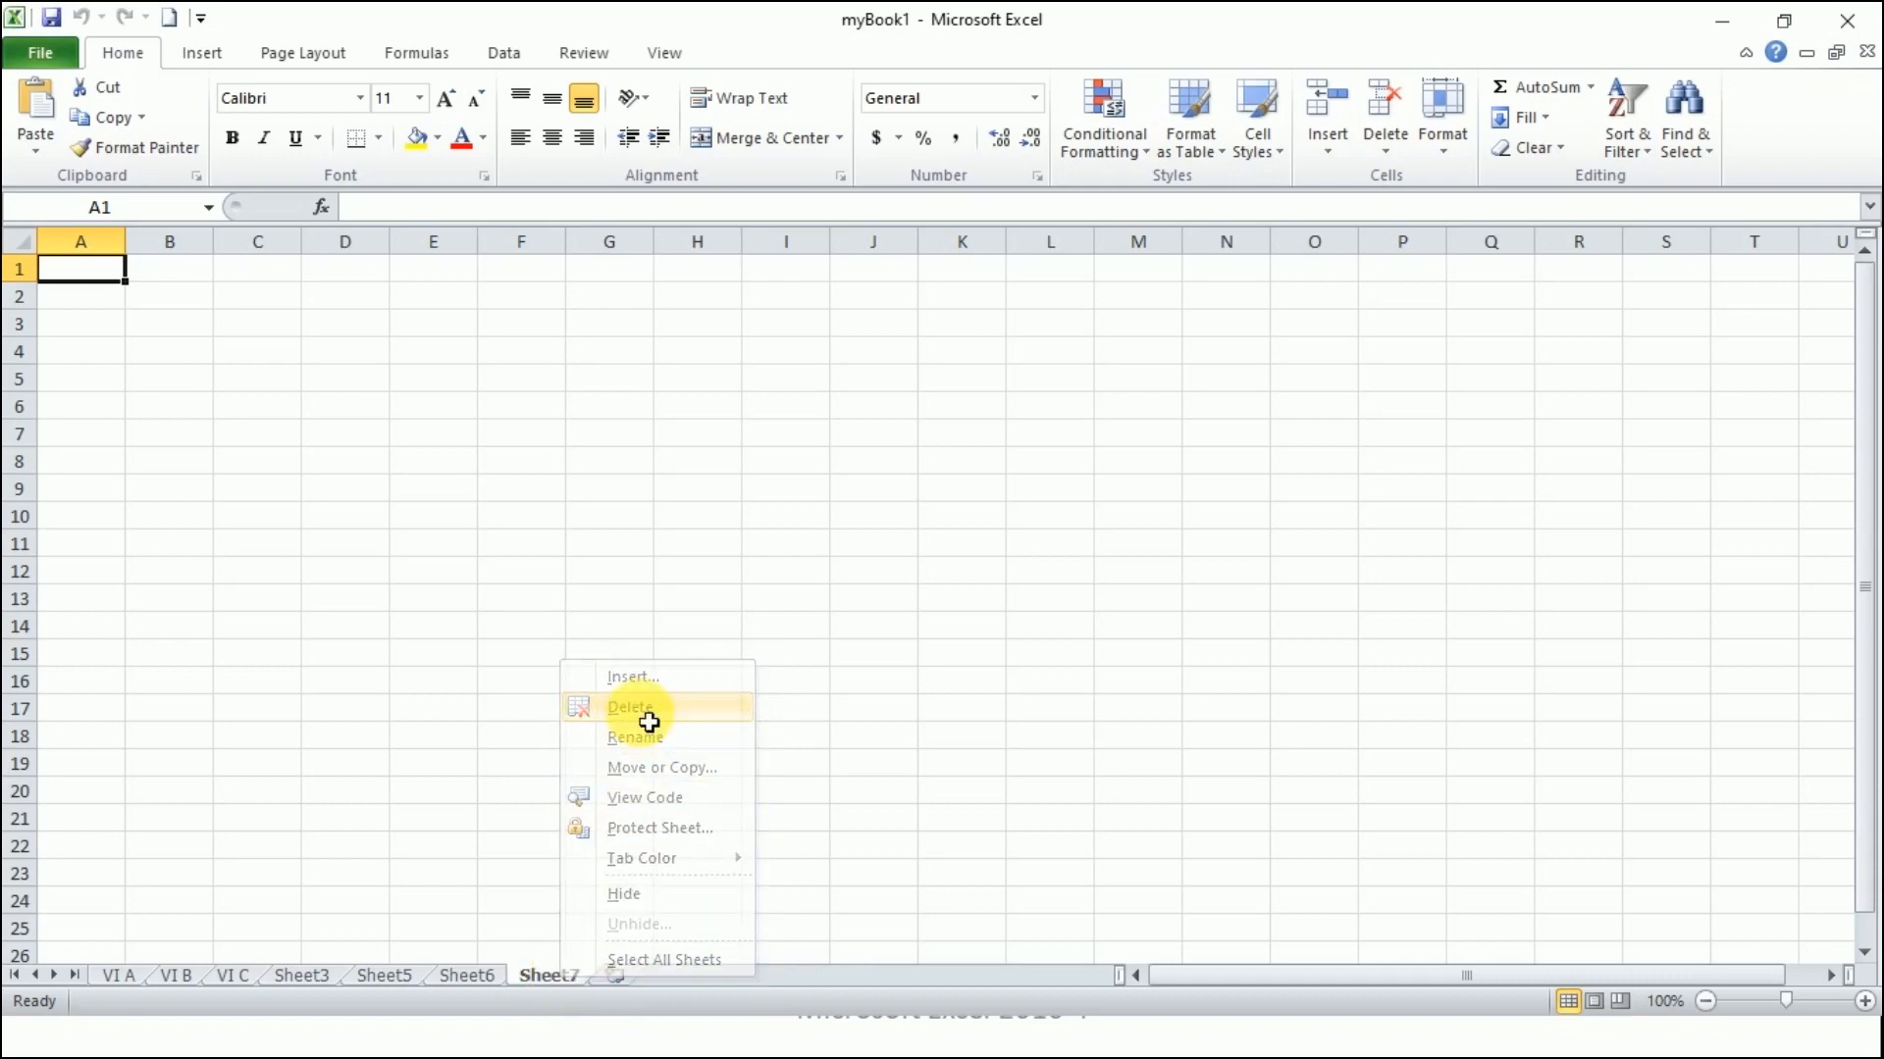
Step: Delete the Sheet7 worksheet and the Sheet6 worksheet
left_click(464, 977)
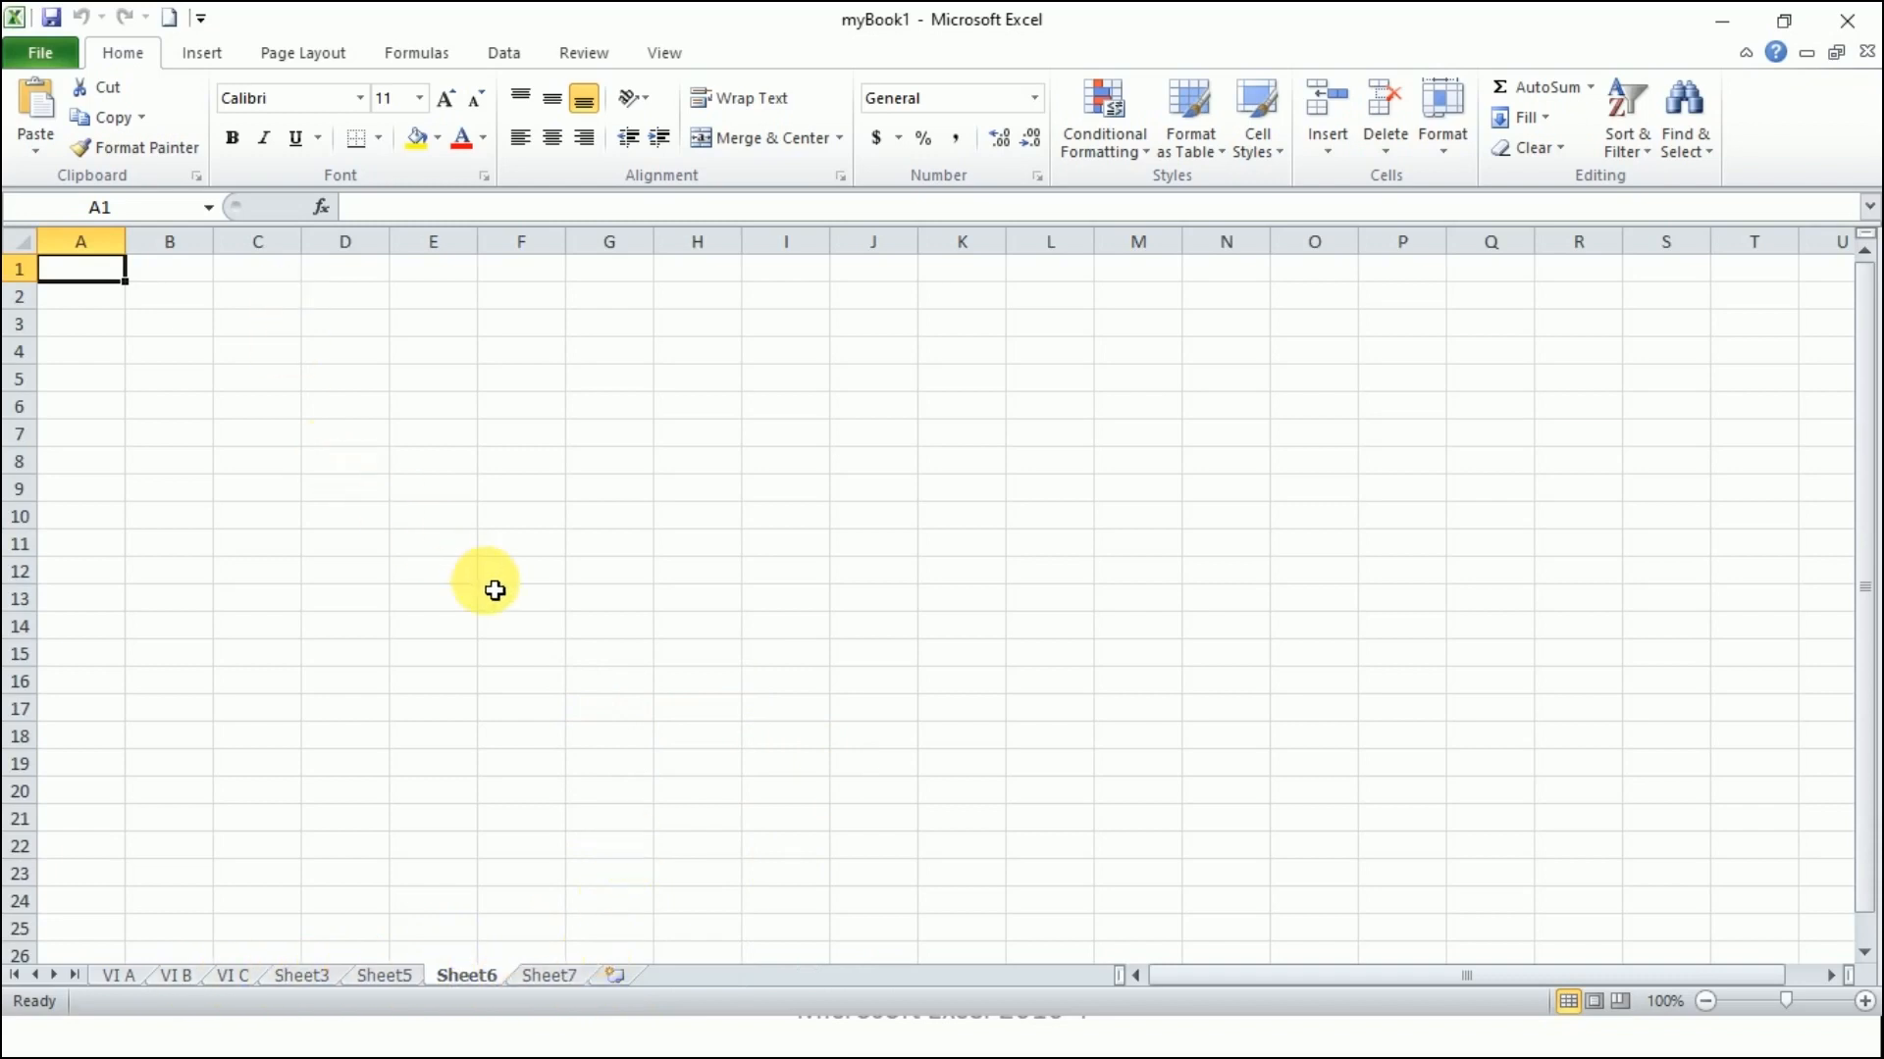
left_click(521, 976)
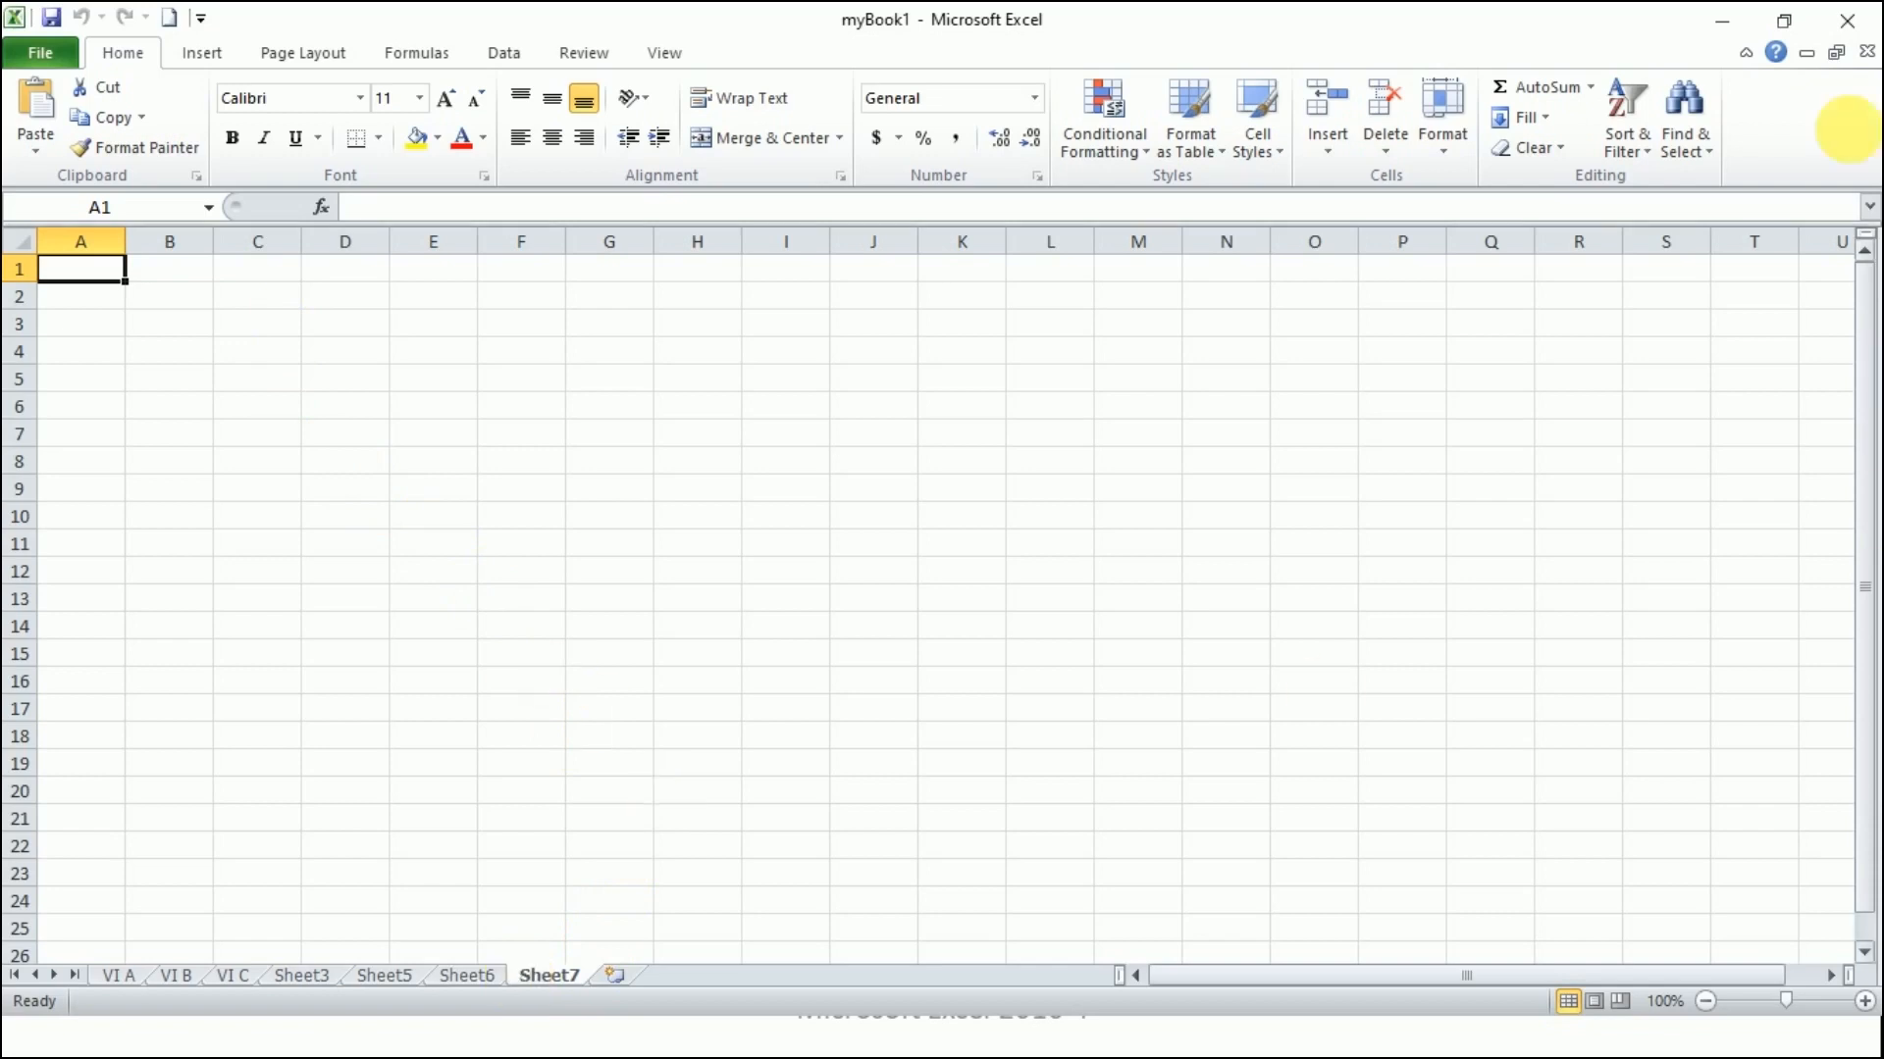
left_click(1395, 152)
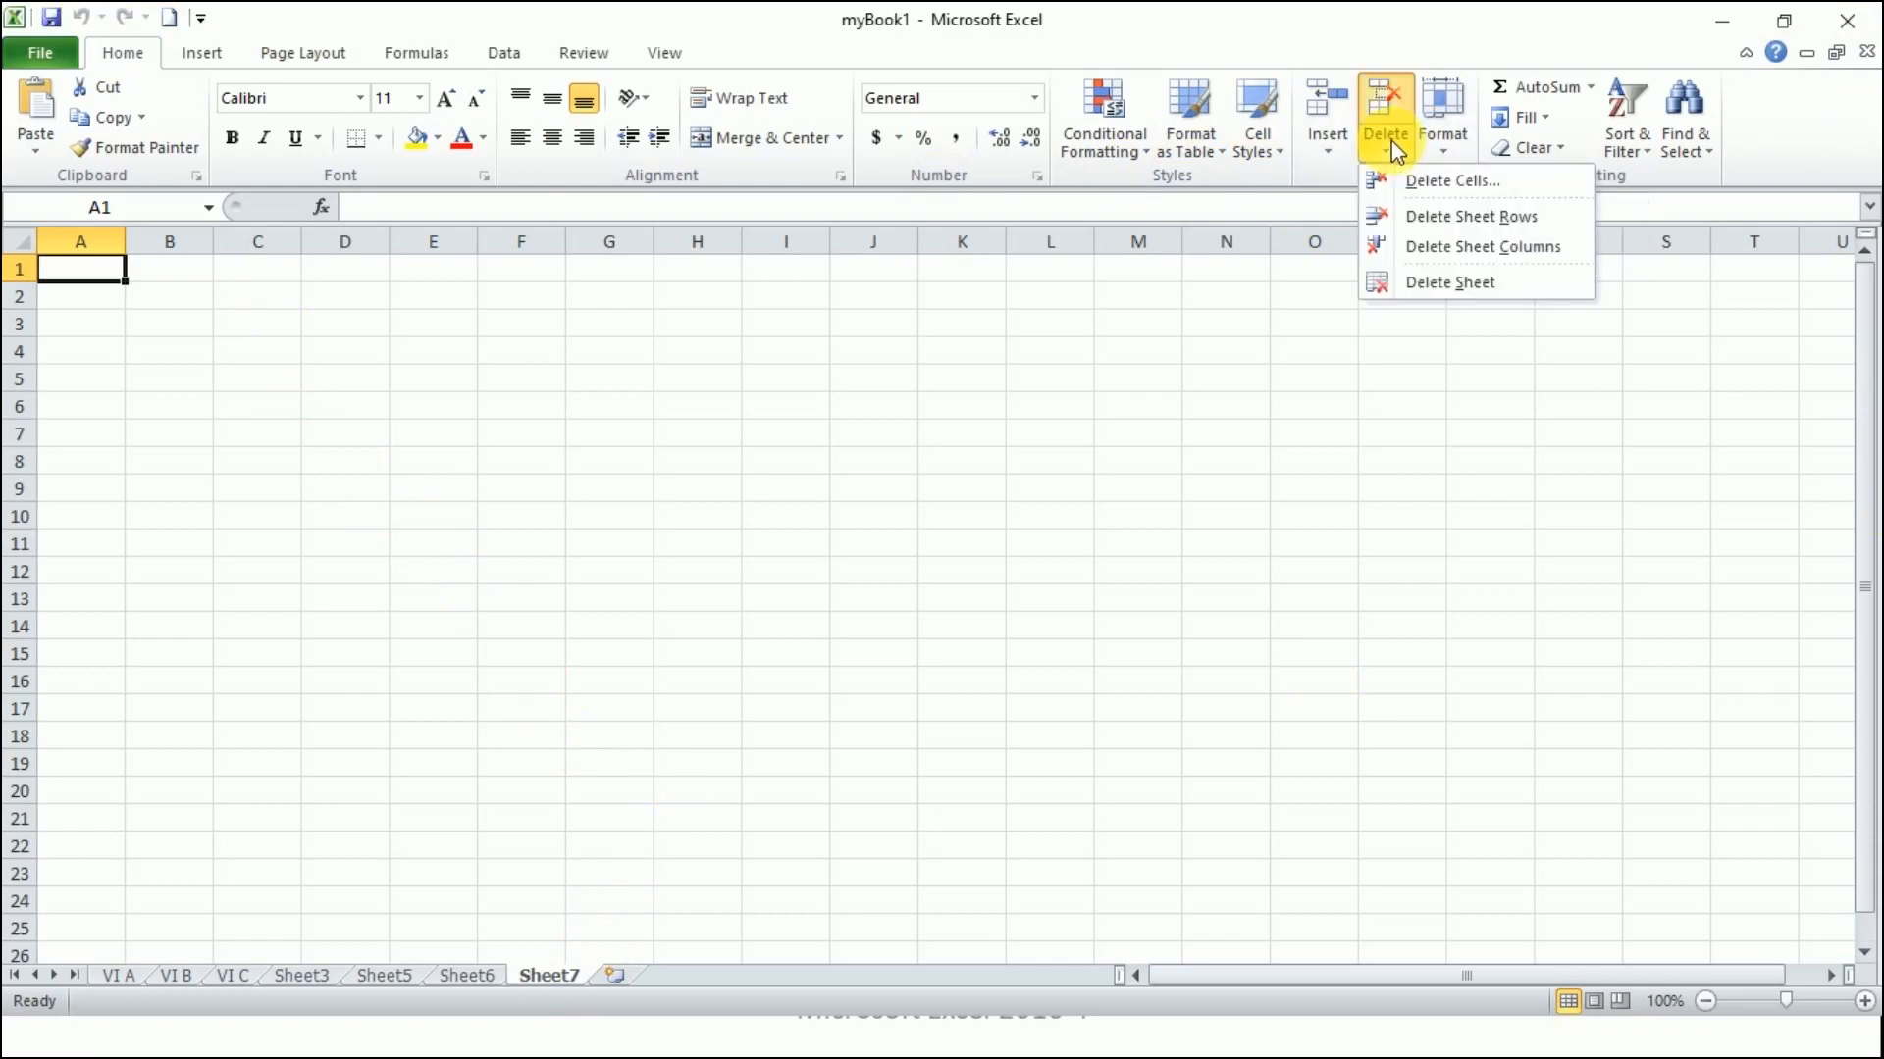
left_click(1450, 284)
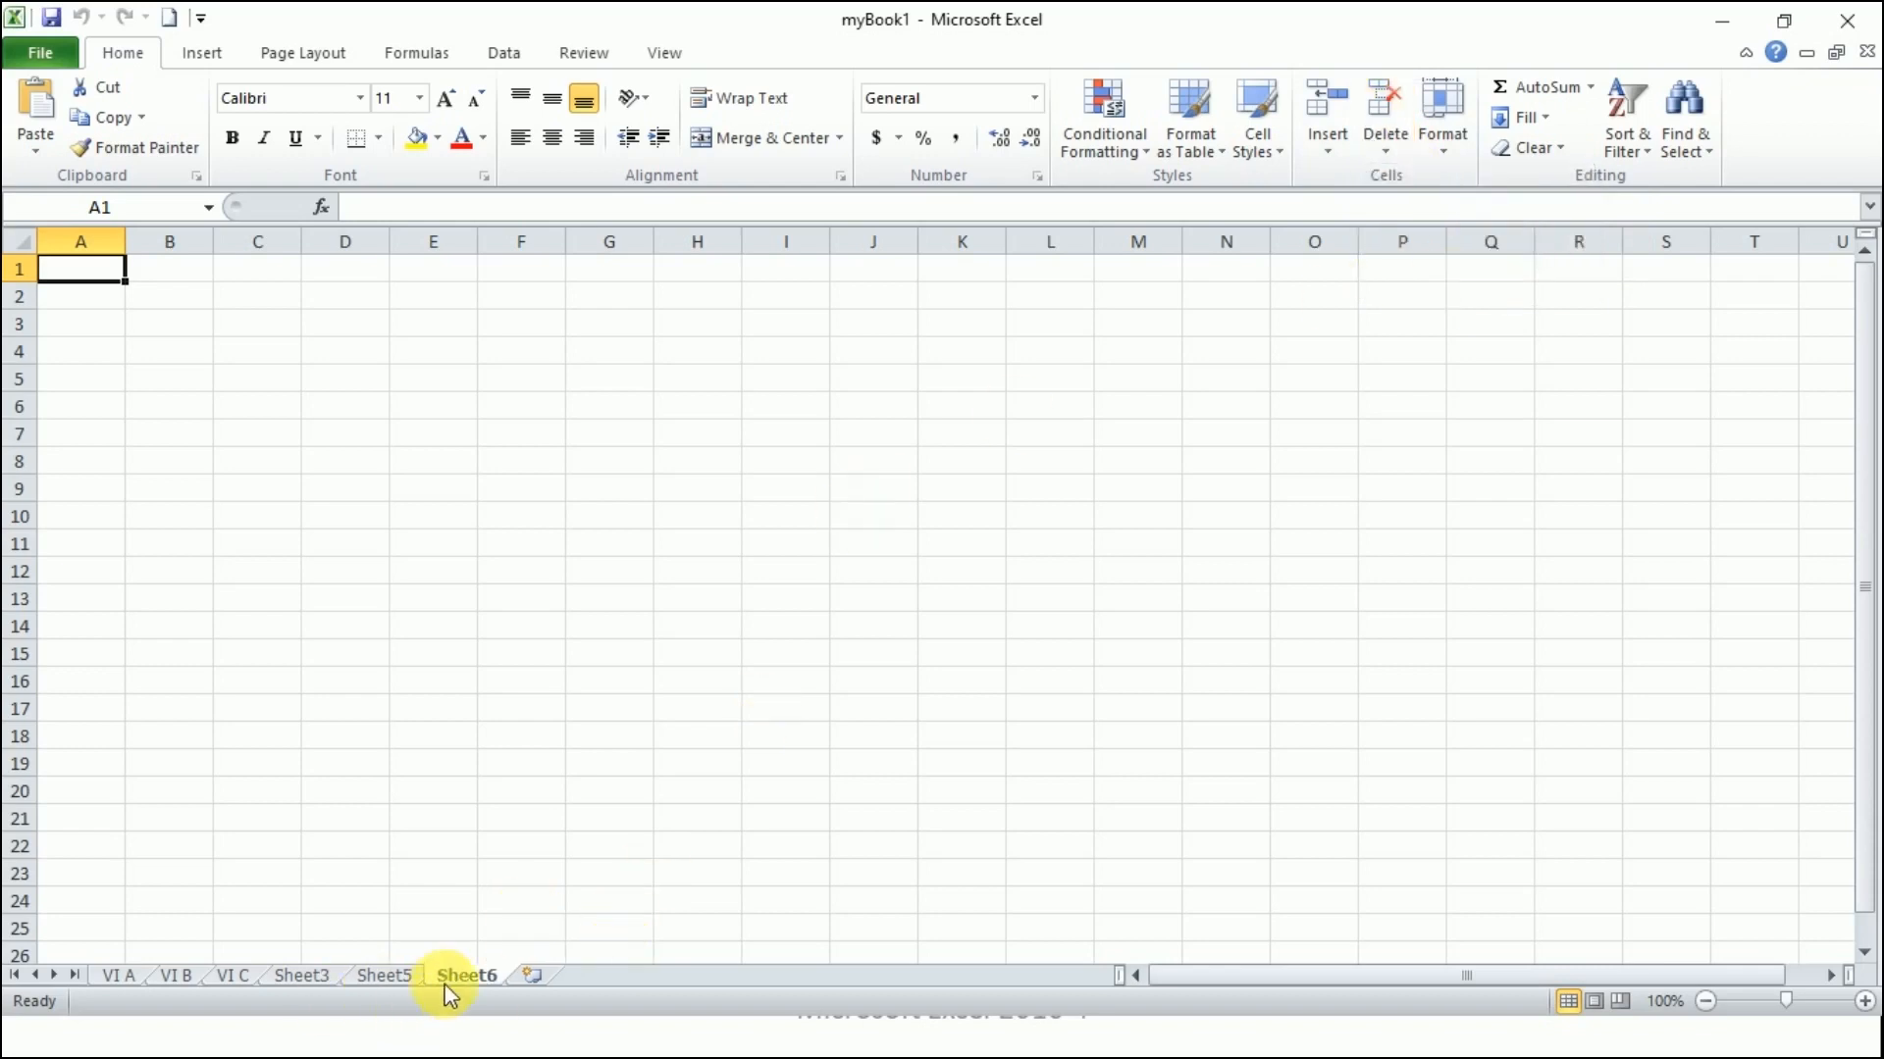
left_click(1381, 162)
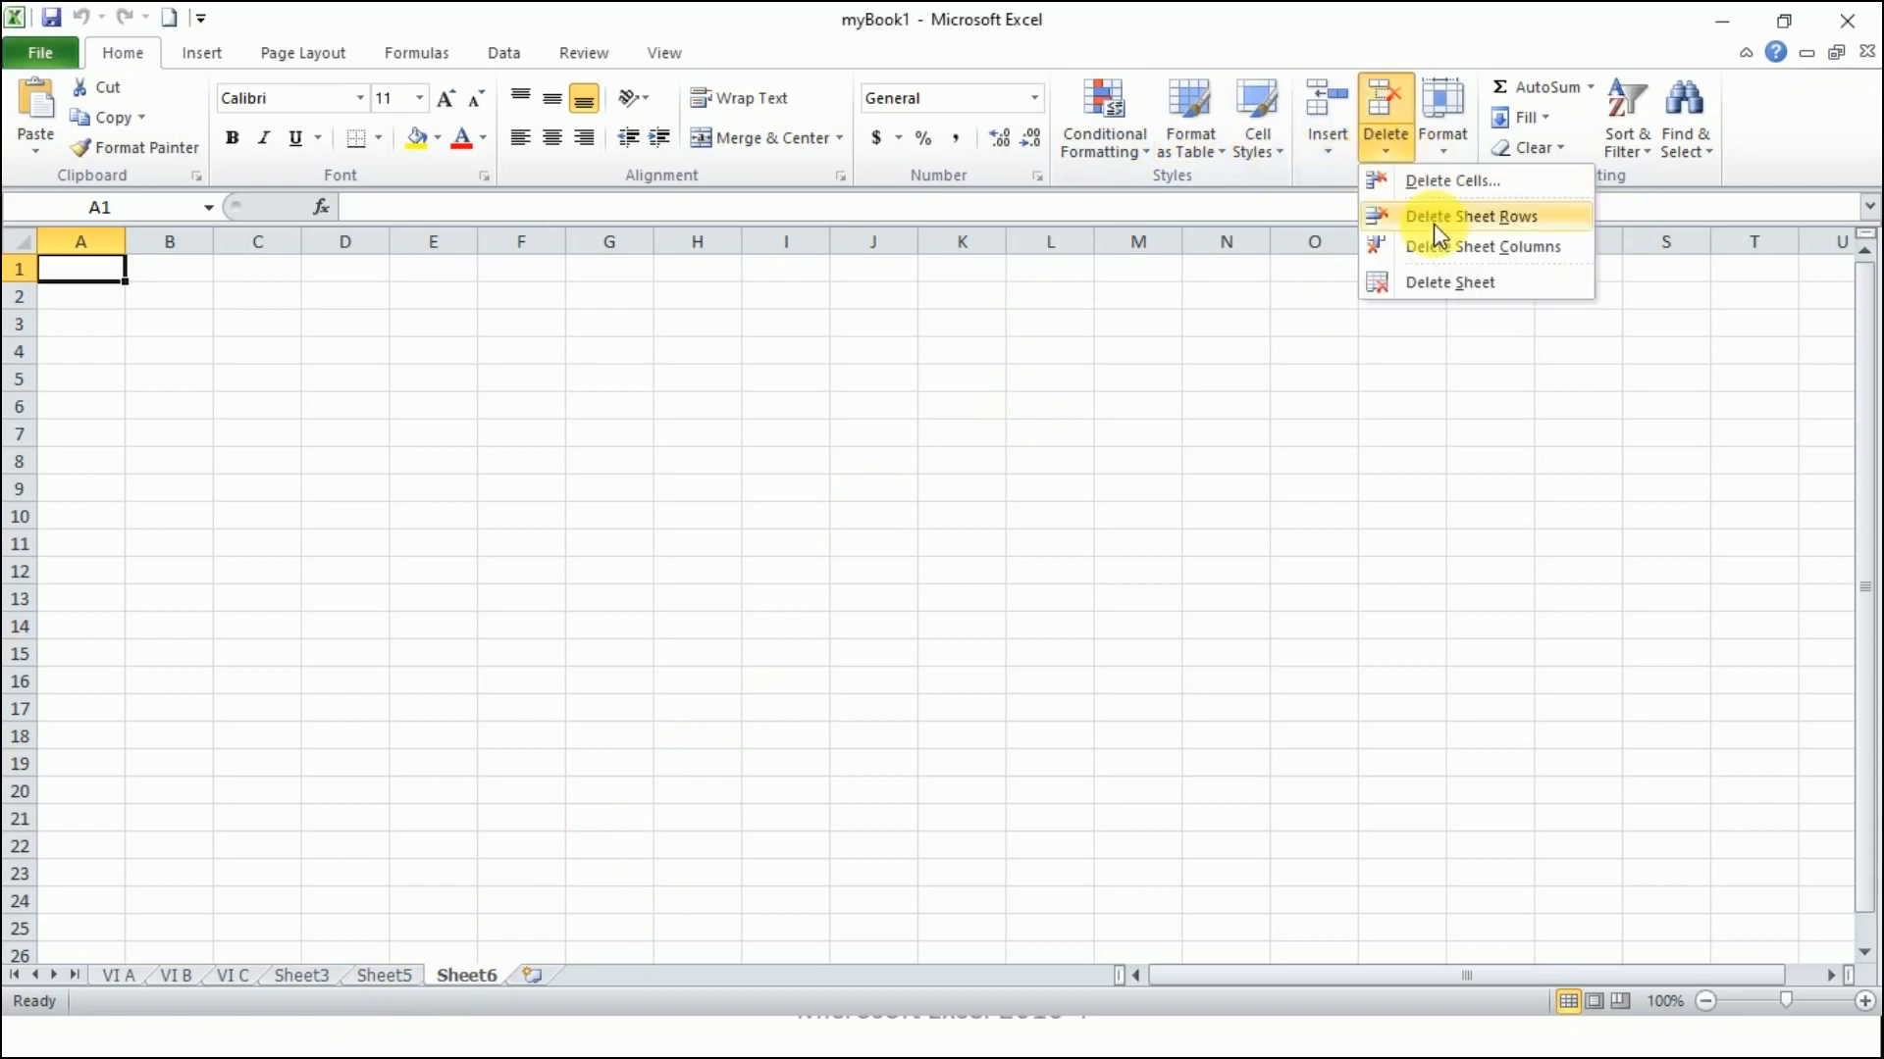
left_click(1446, 286)
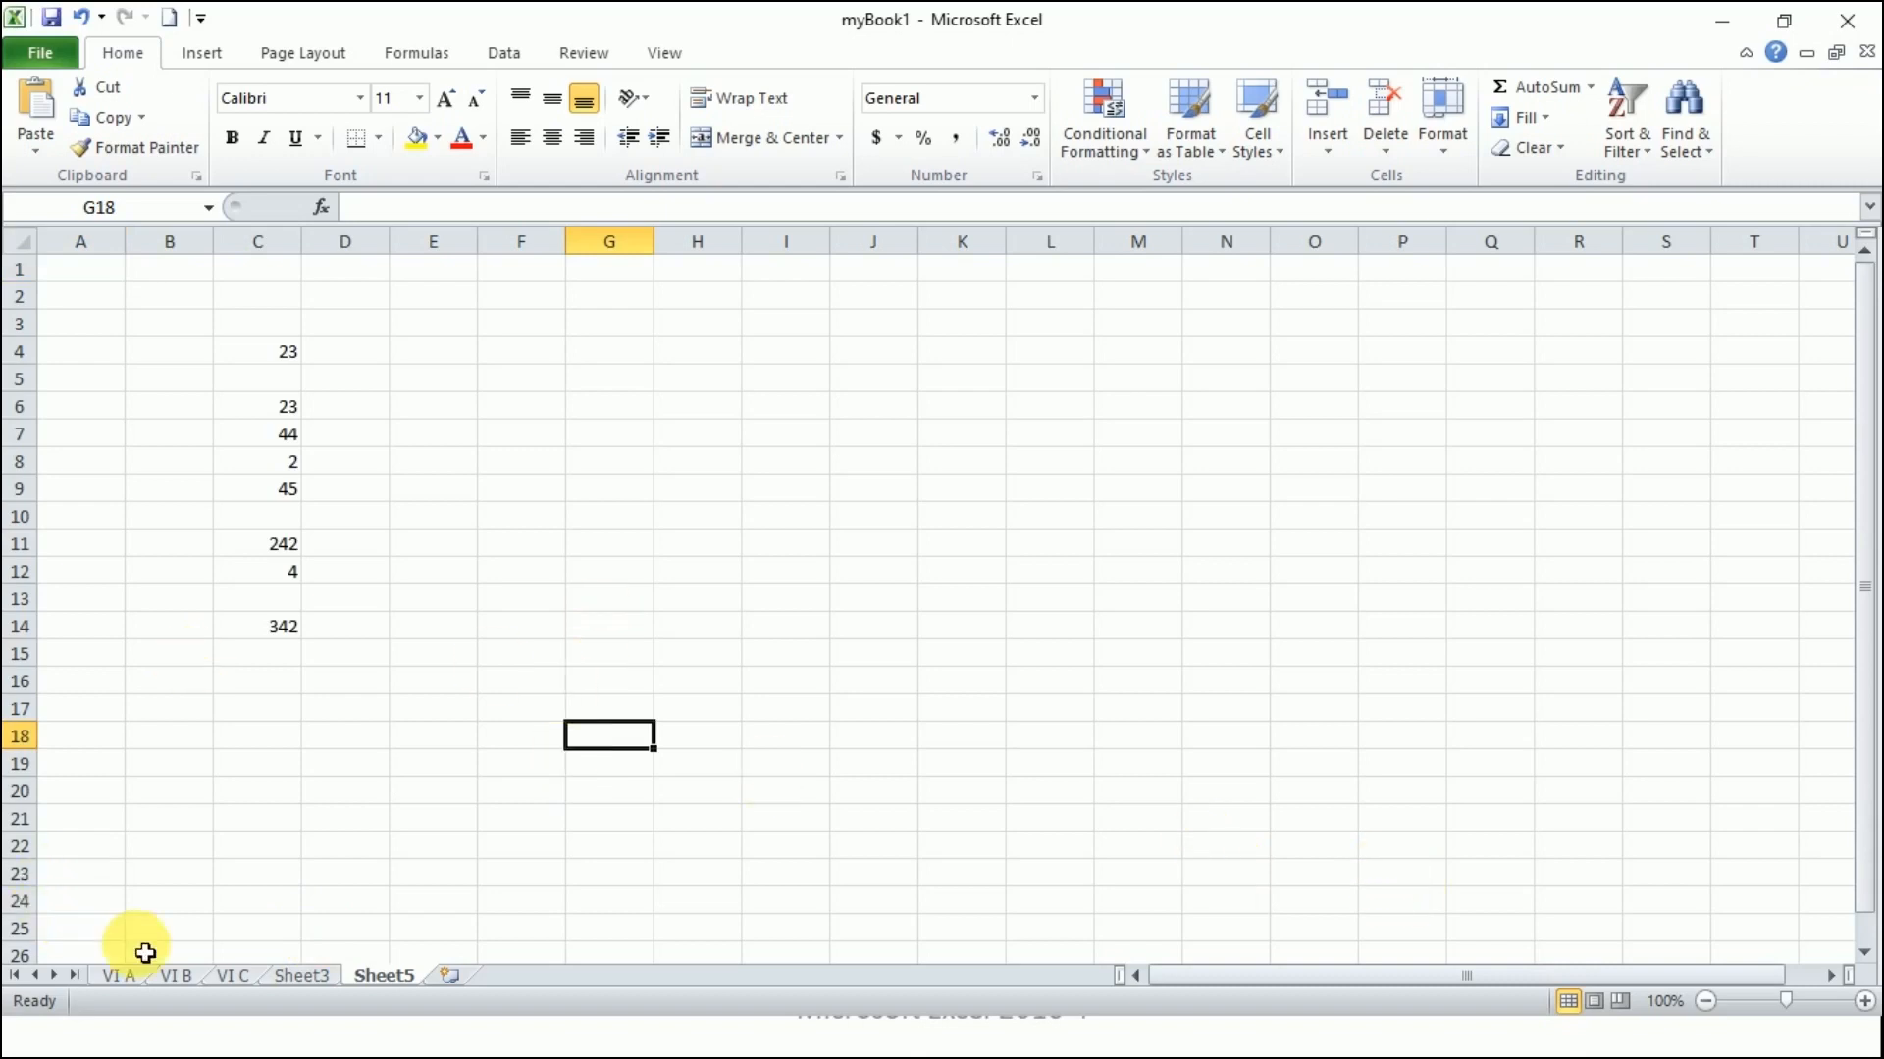
Step: Move the VI A worksheet to the end of the sheet order and Sheet5 in front of Sheet3
left_click(122, 975)
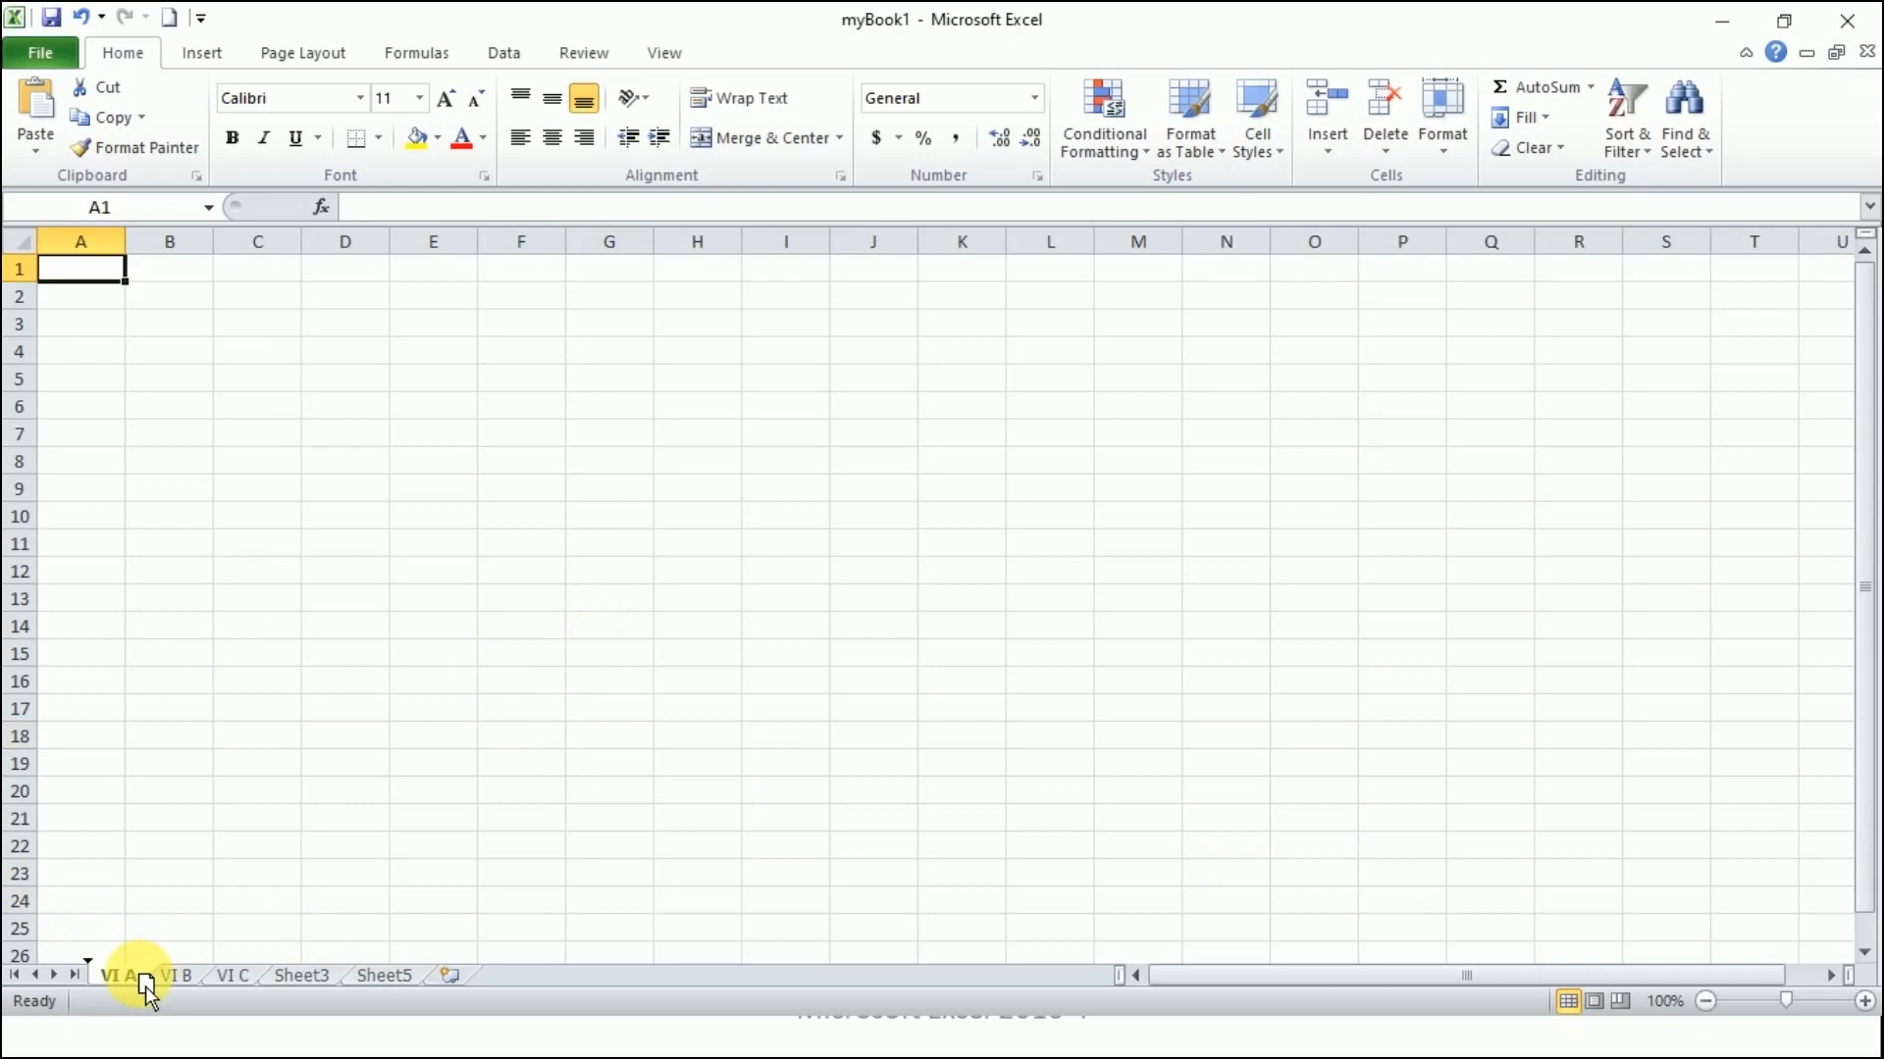
mouse_move(147, 991)
left_mouse_down()
mouse_move(505, 1004)
mouse_move(435, 996)
left_mouse_up()
mouse_move(312, 979)
left_mouse_down()
mouse_move(417, 981)
mouse_move(308, 969)
mouse_move(257, 986)
left_mouse_up()
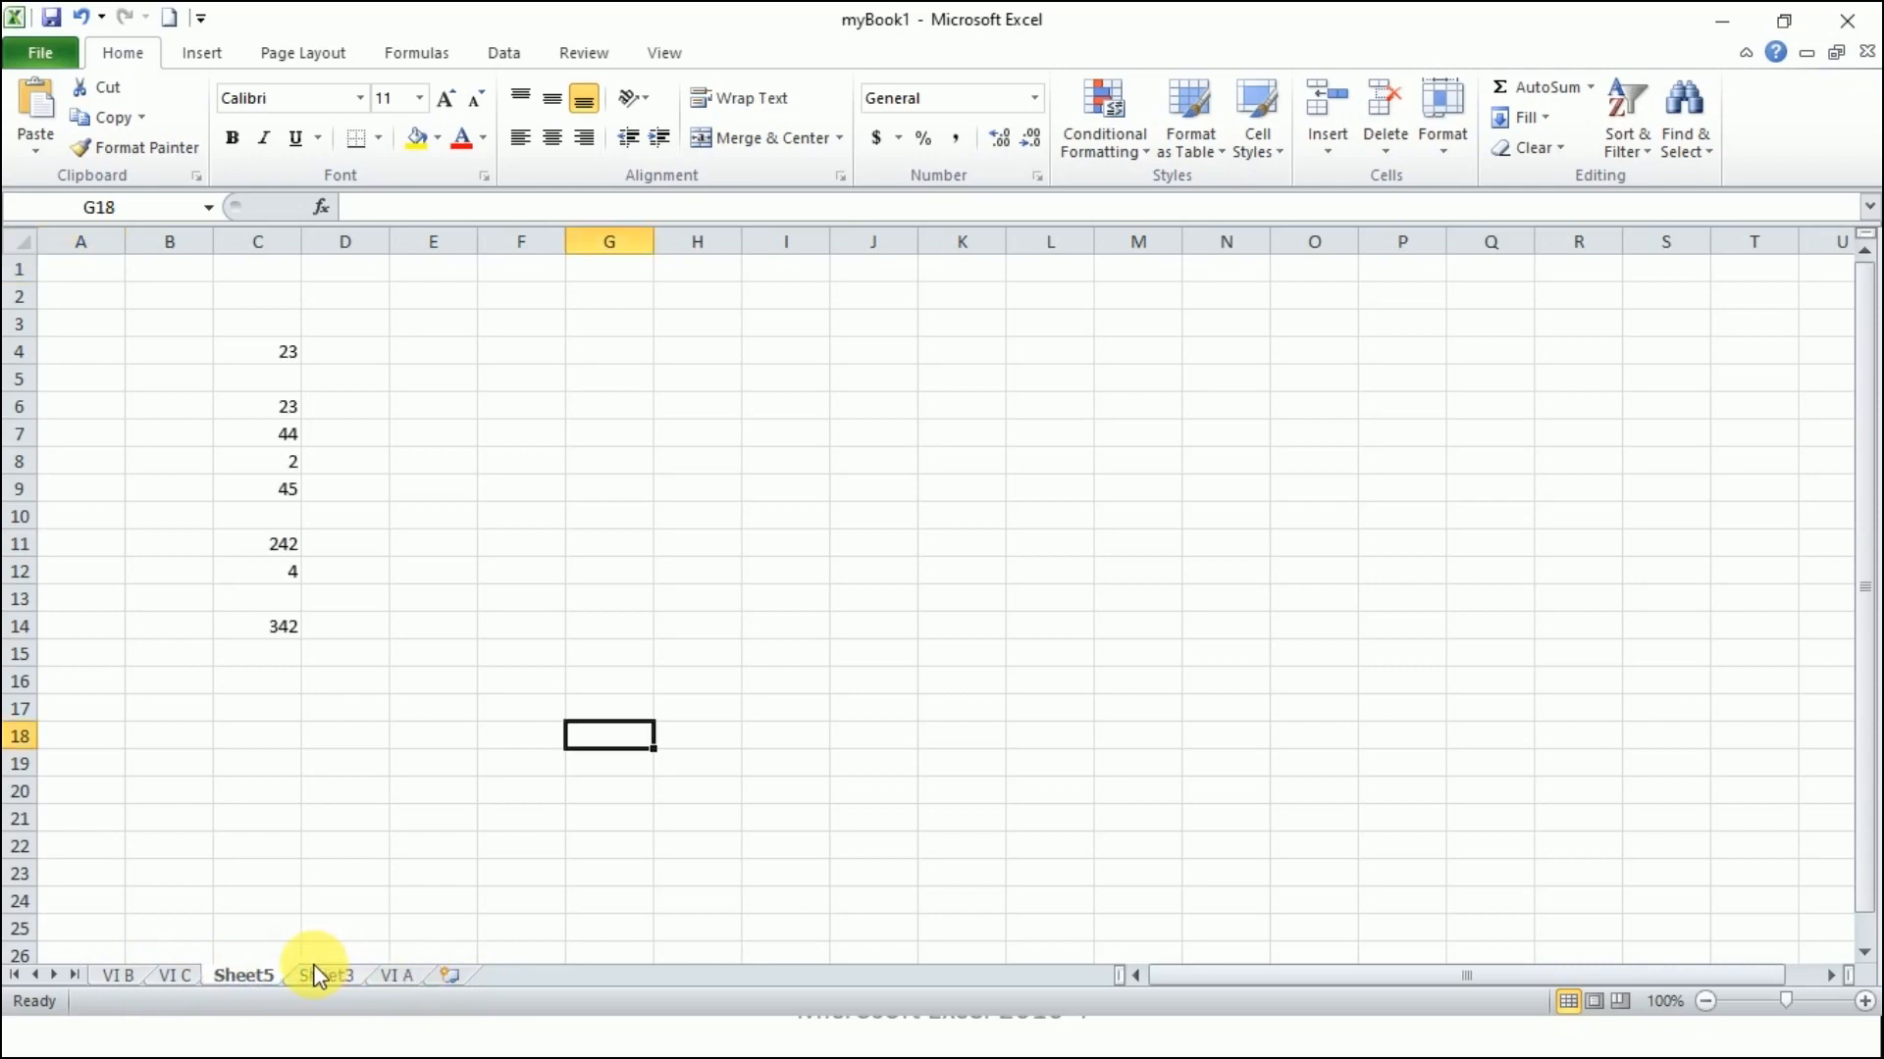
Step: Move the Sheet3 worksheet before VI B within myBook1.xlsx, without creating a copy
right_click(310, 970)
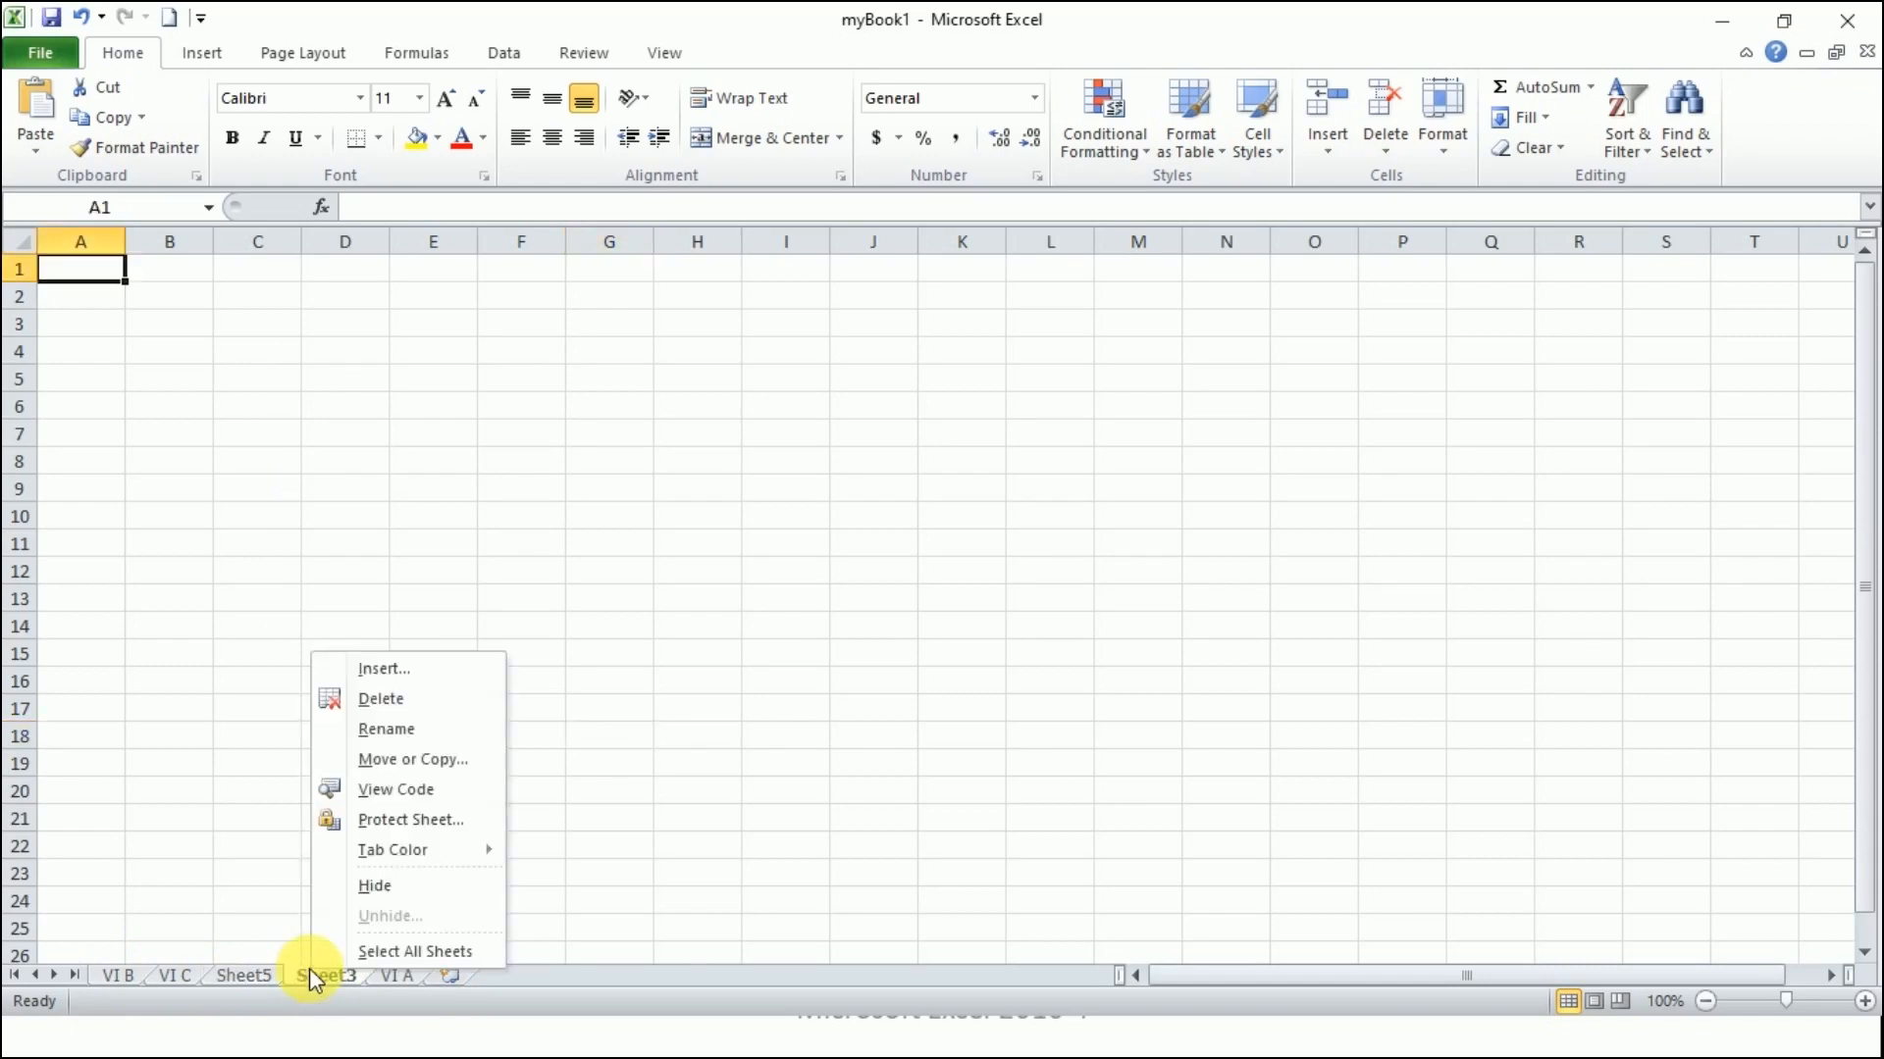
left_click(404, 759)
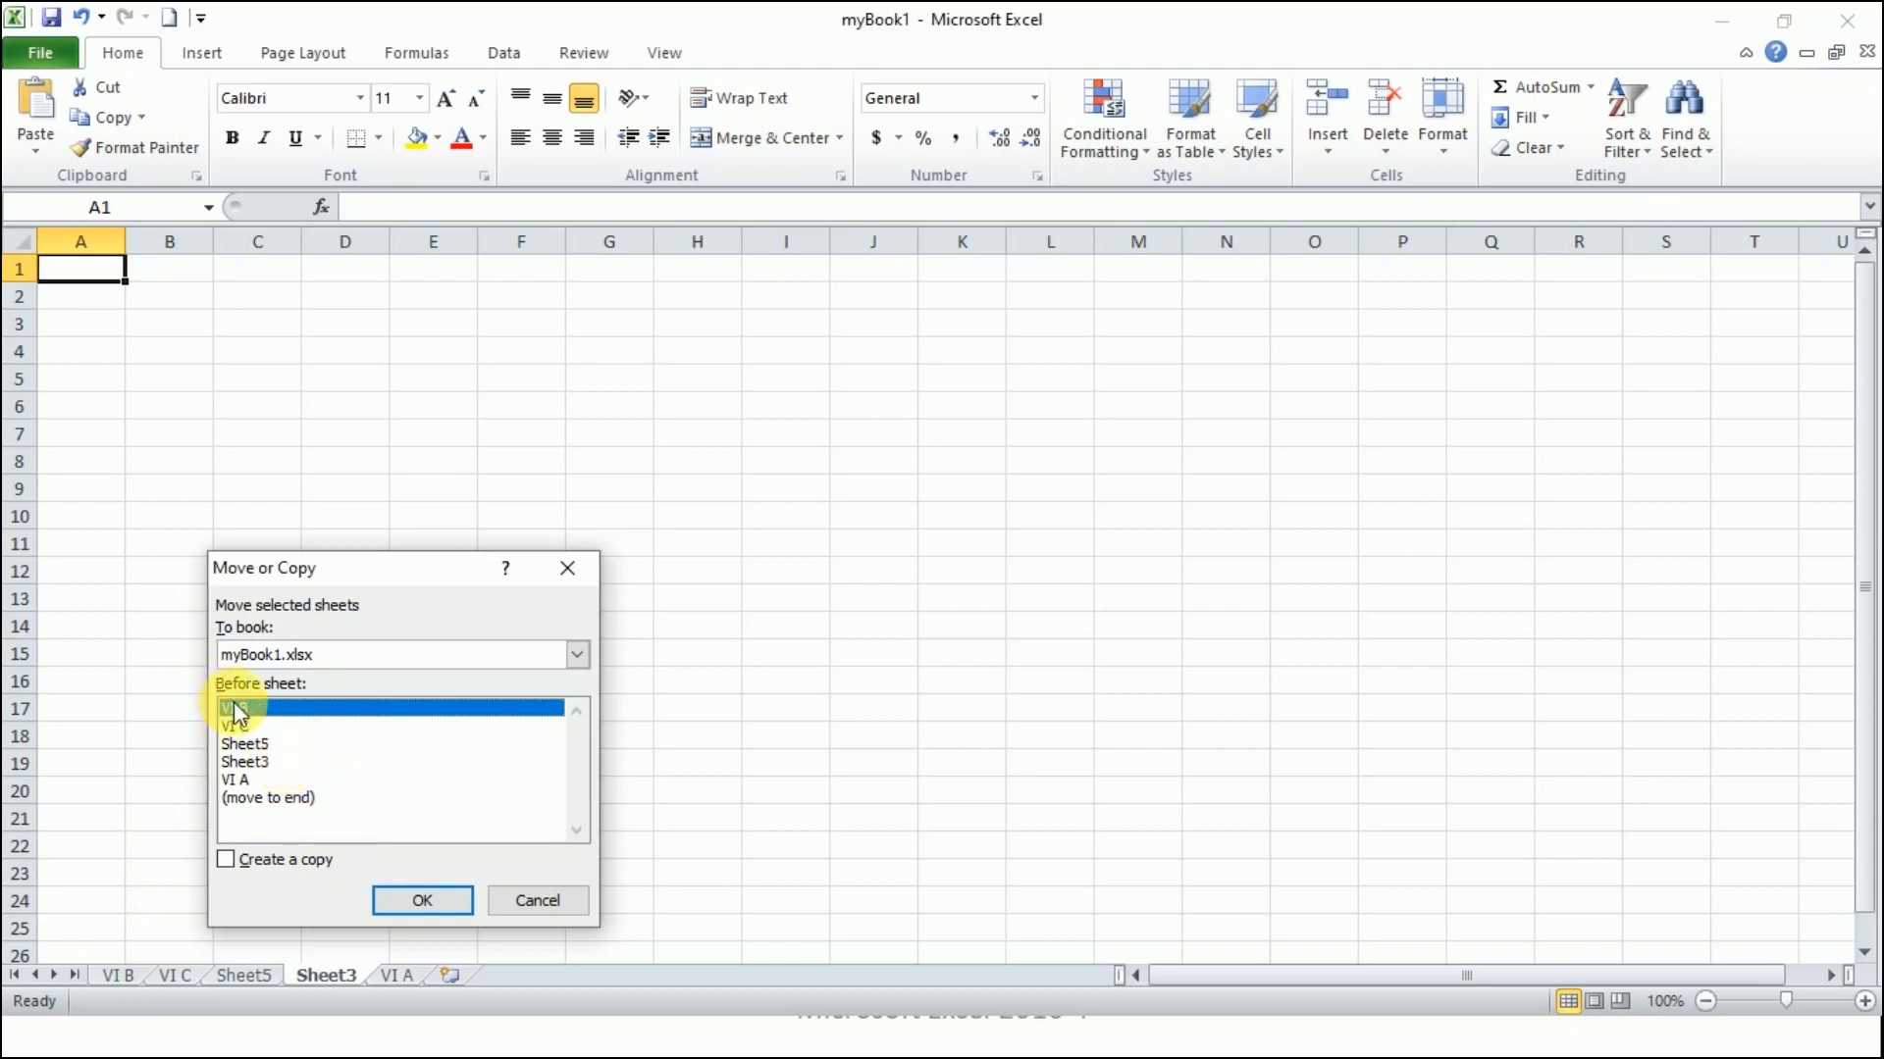
left_click(404, 905)
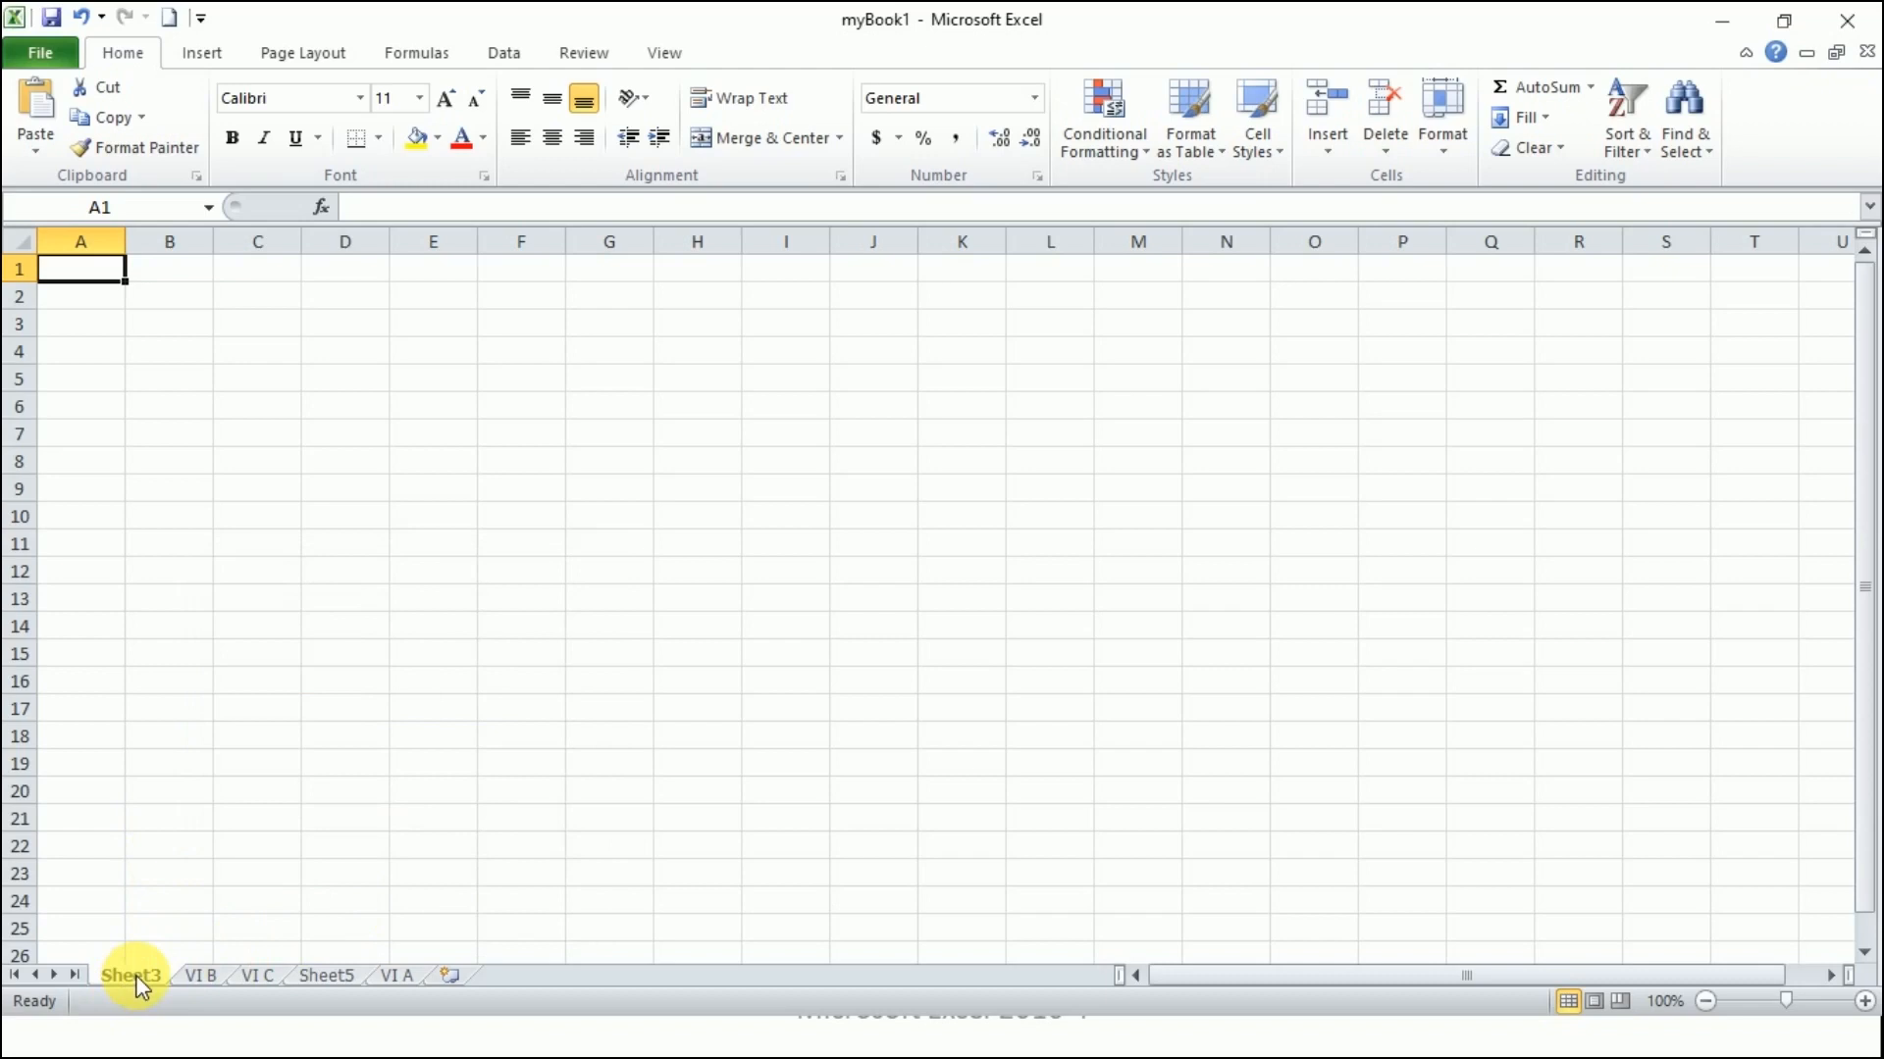
Step: Create a copy of the Sheet5 worksheet in myBook1.xlsx and place it before Sheet5
left_click(253, 976)
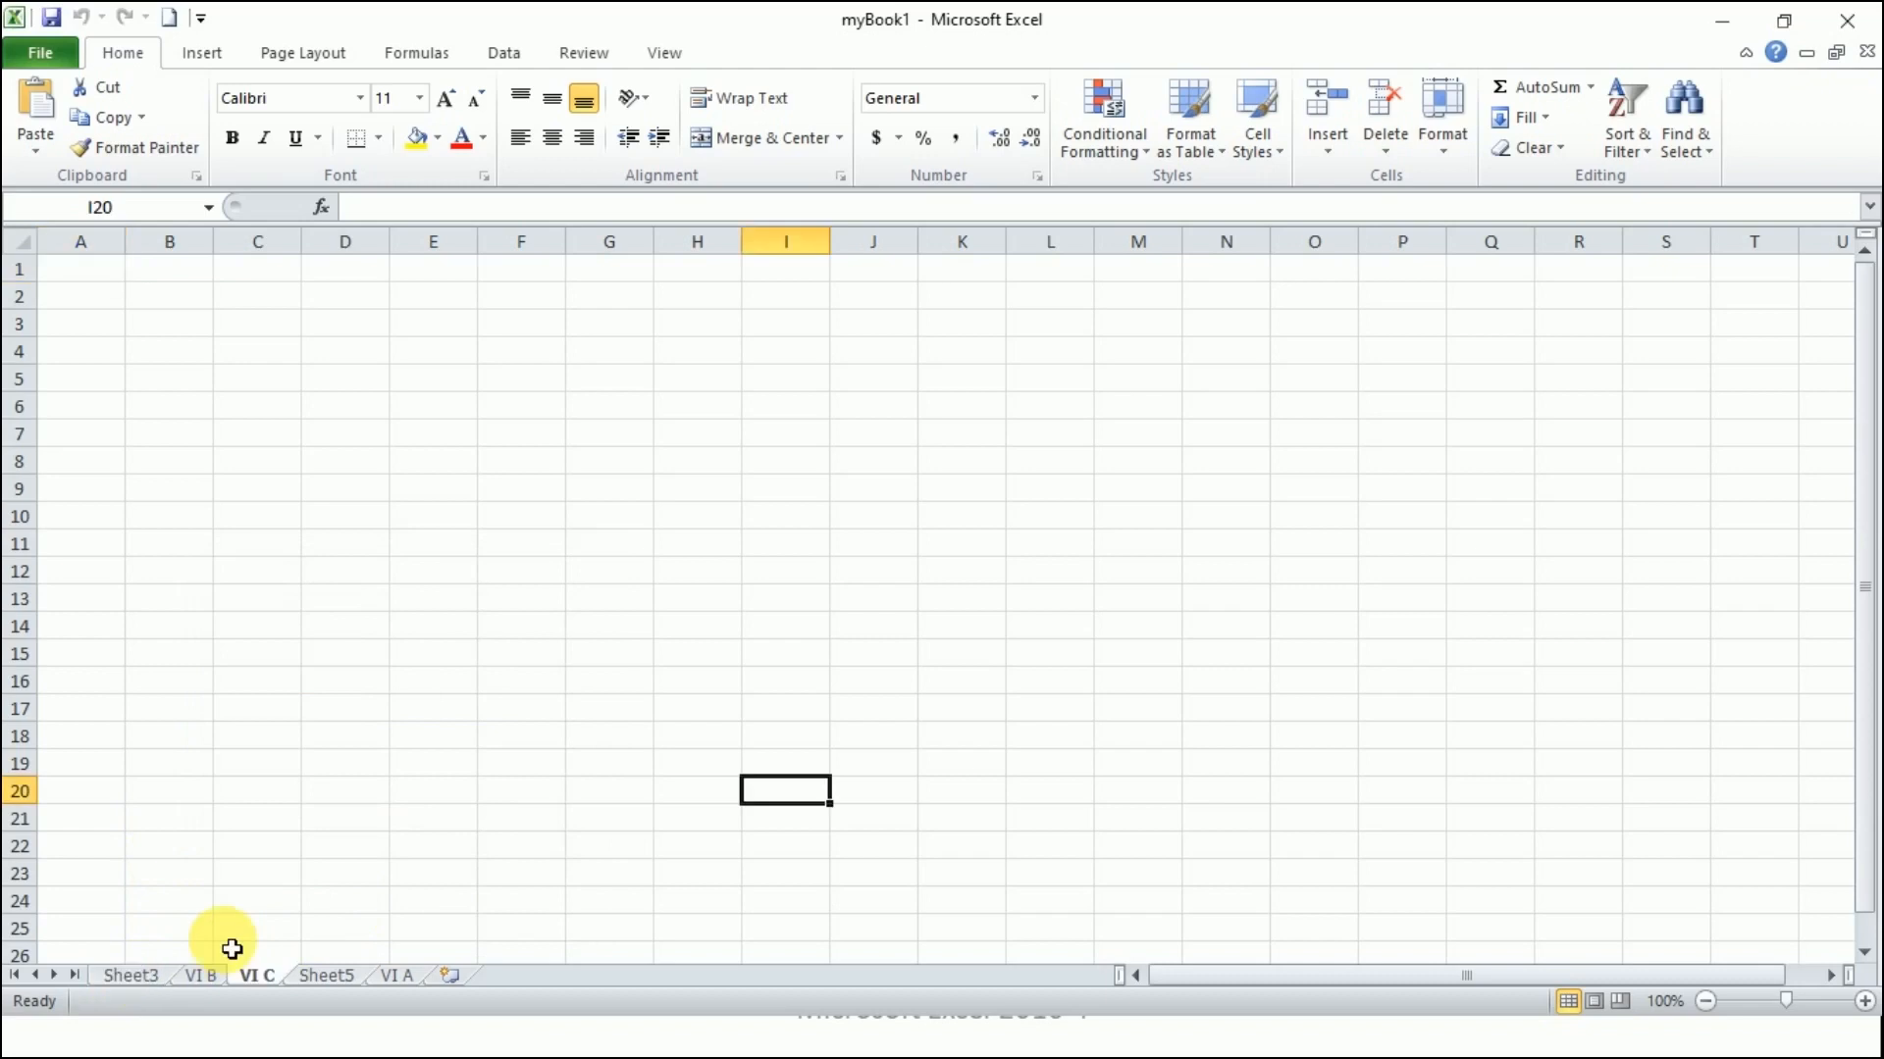
left_click(326, 976)
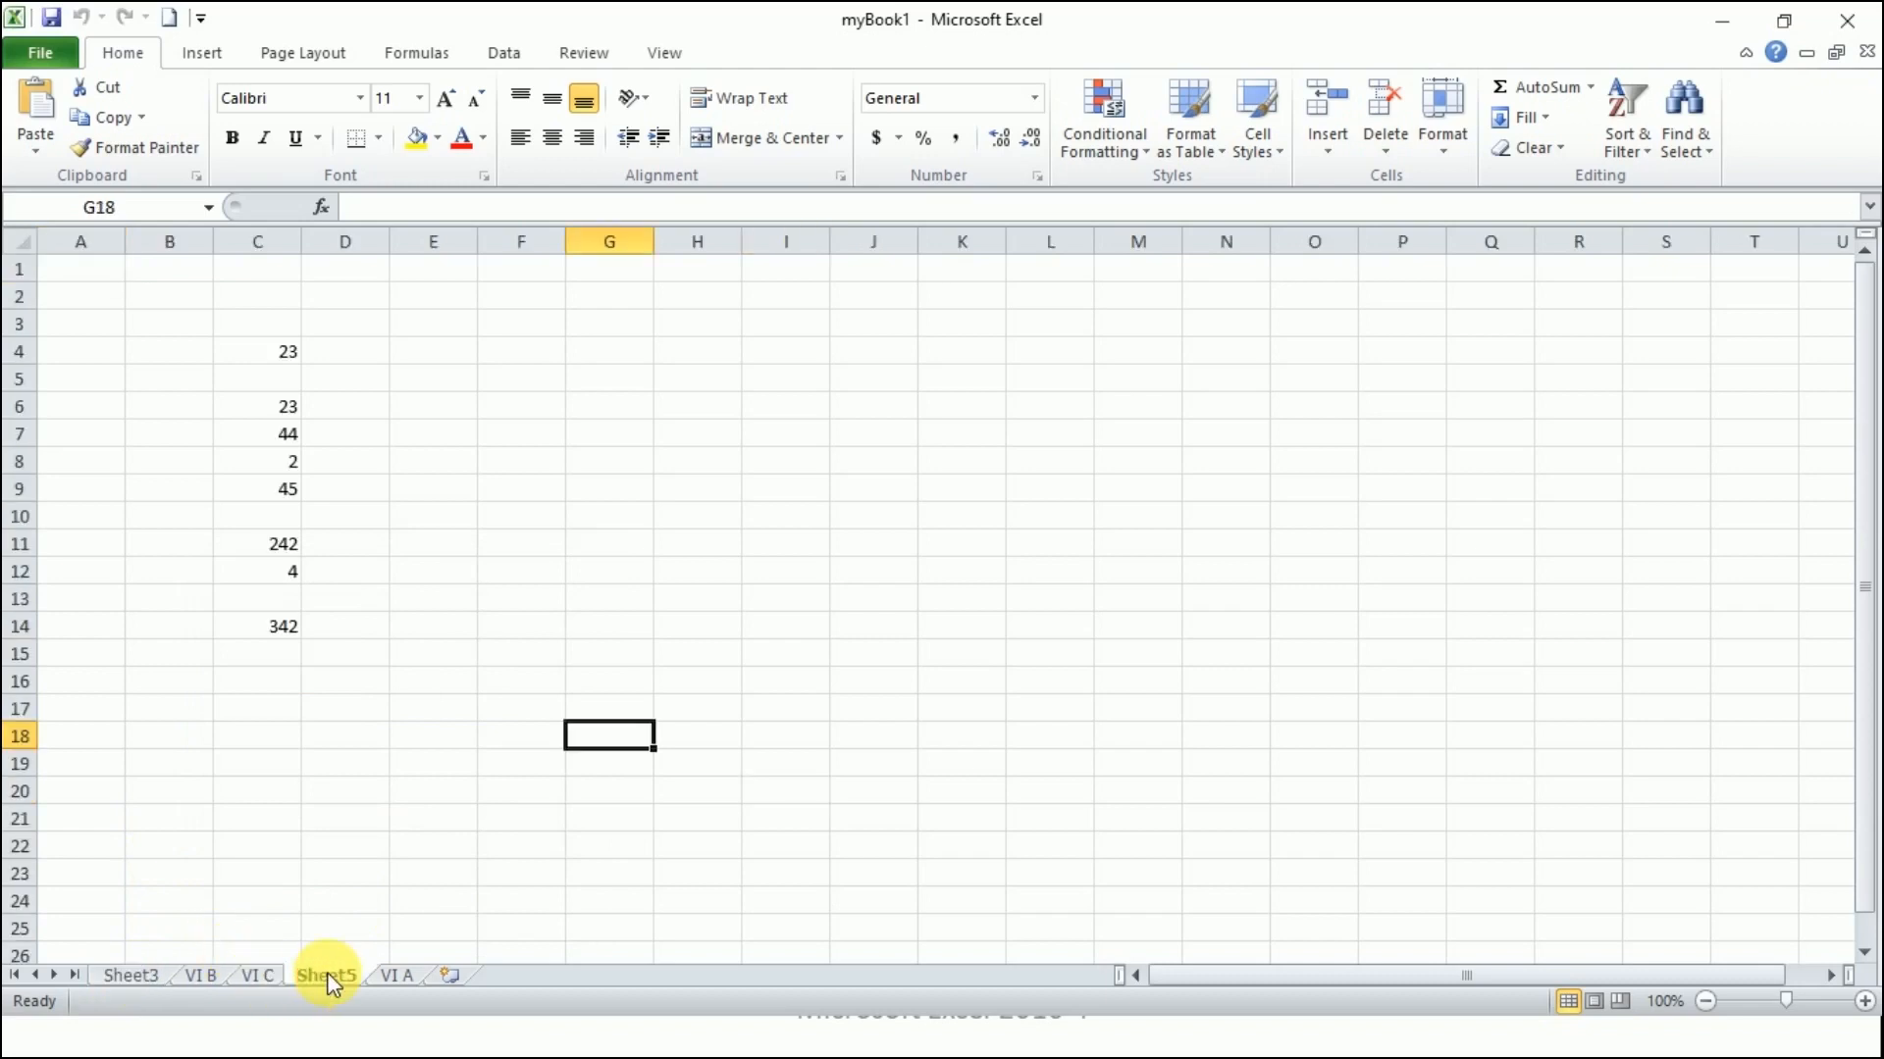
right_click(327, 975)
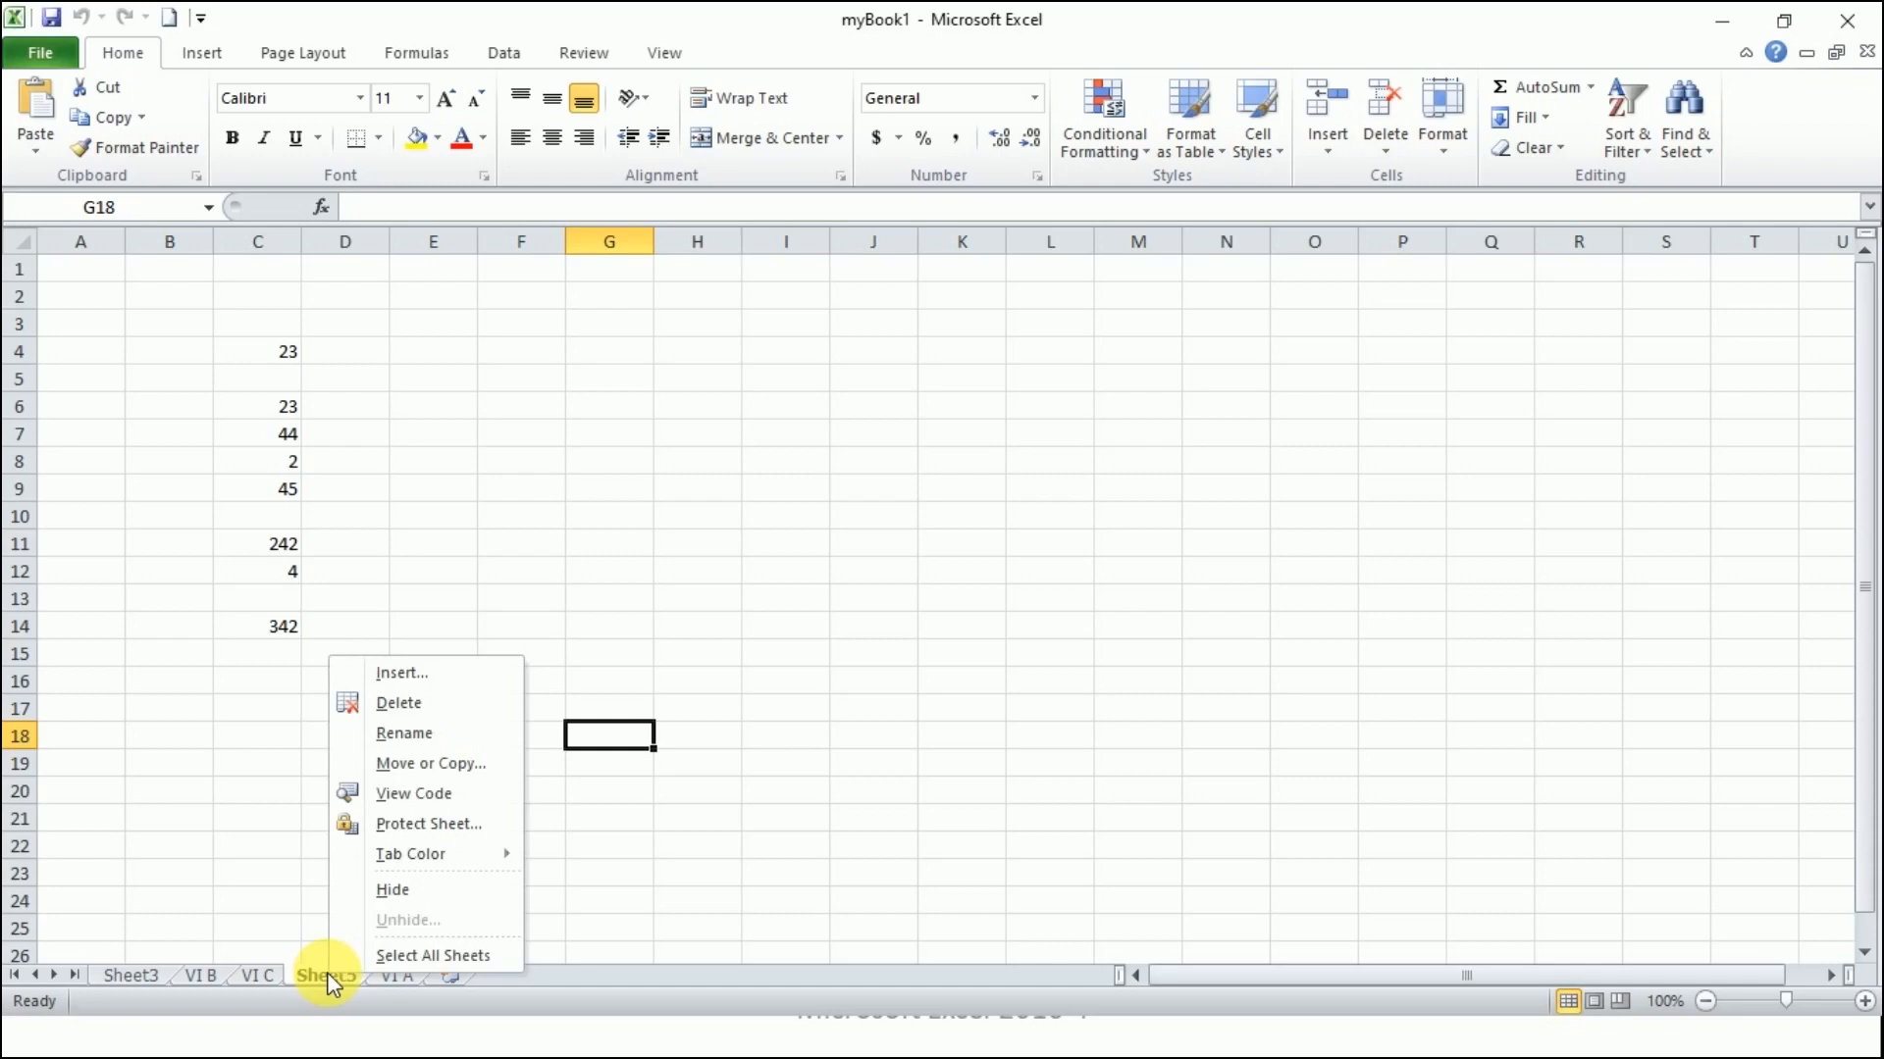
left_click(412, 765)
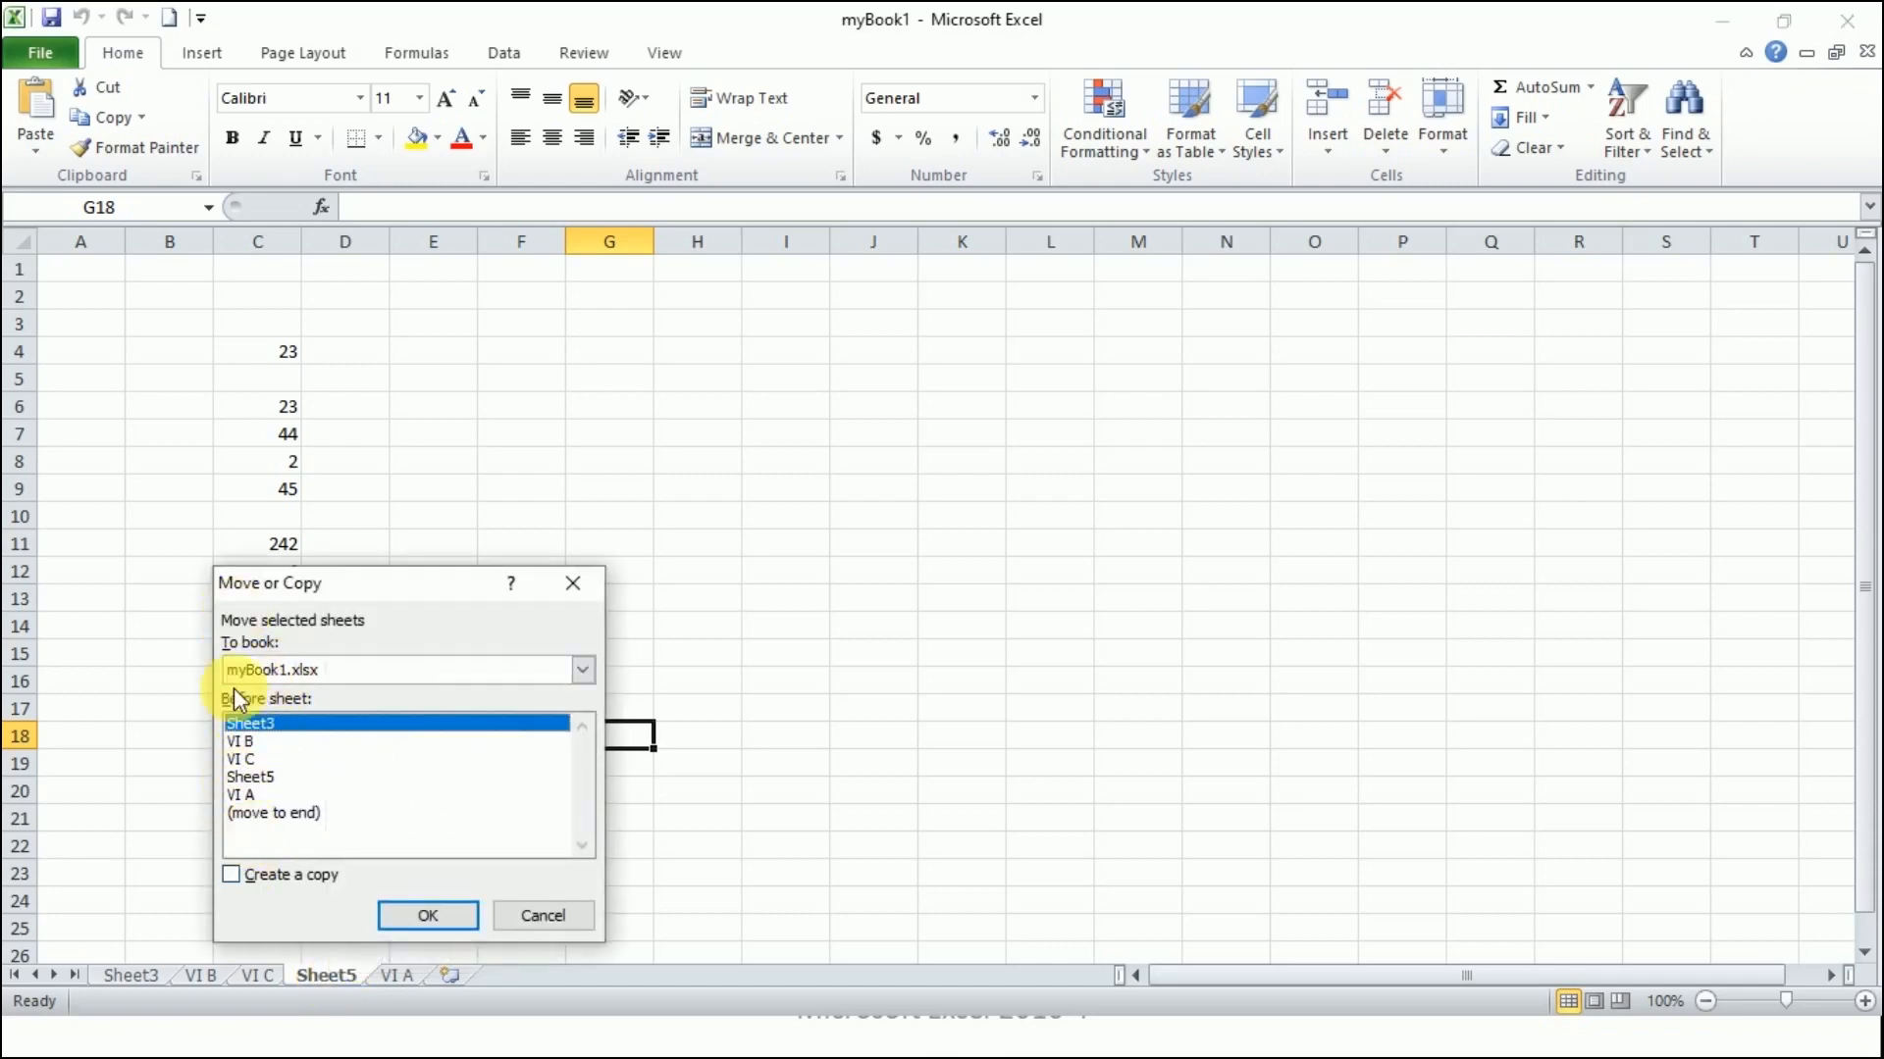
left_click(263, 777)
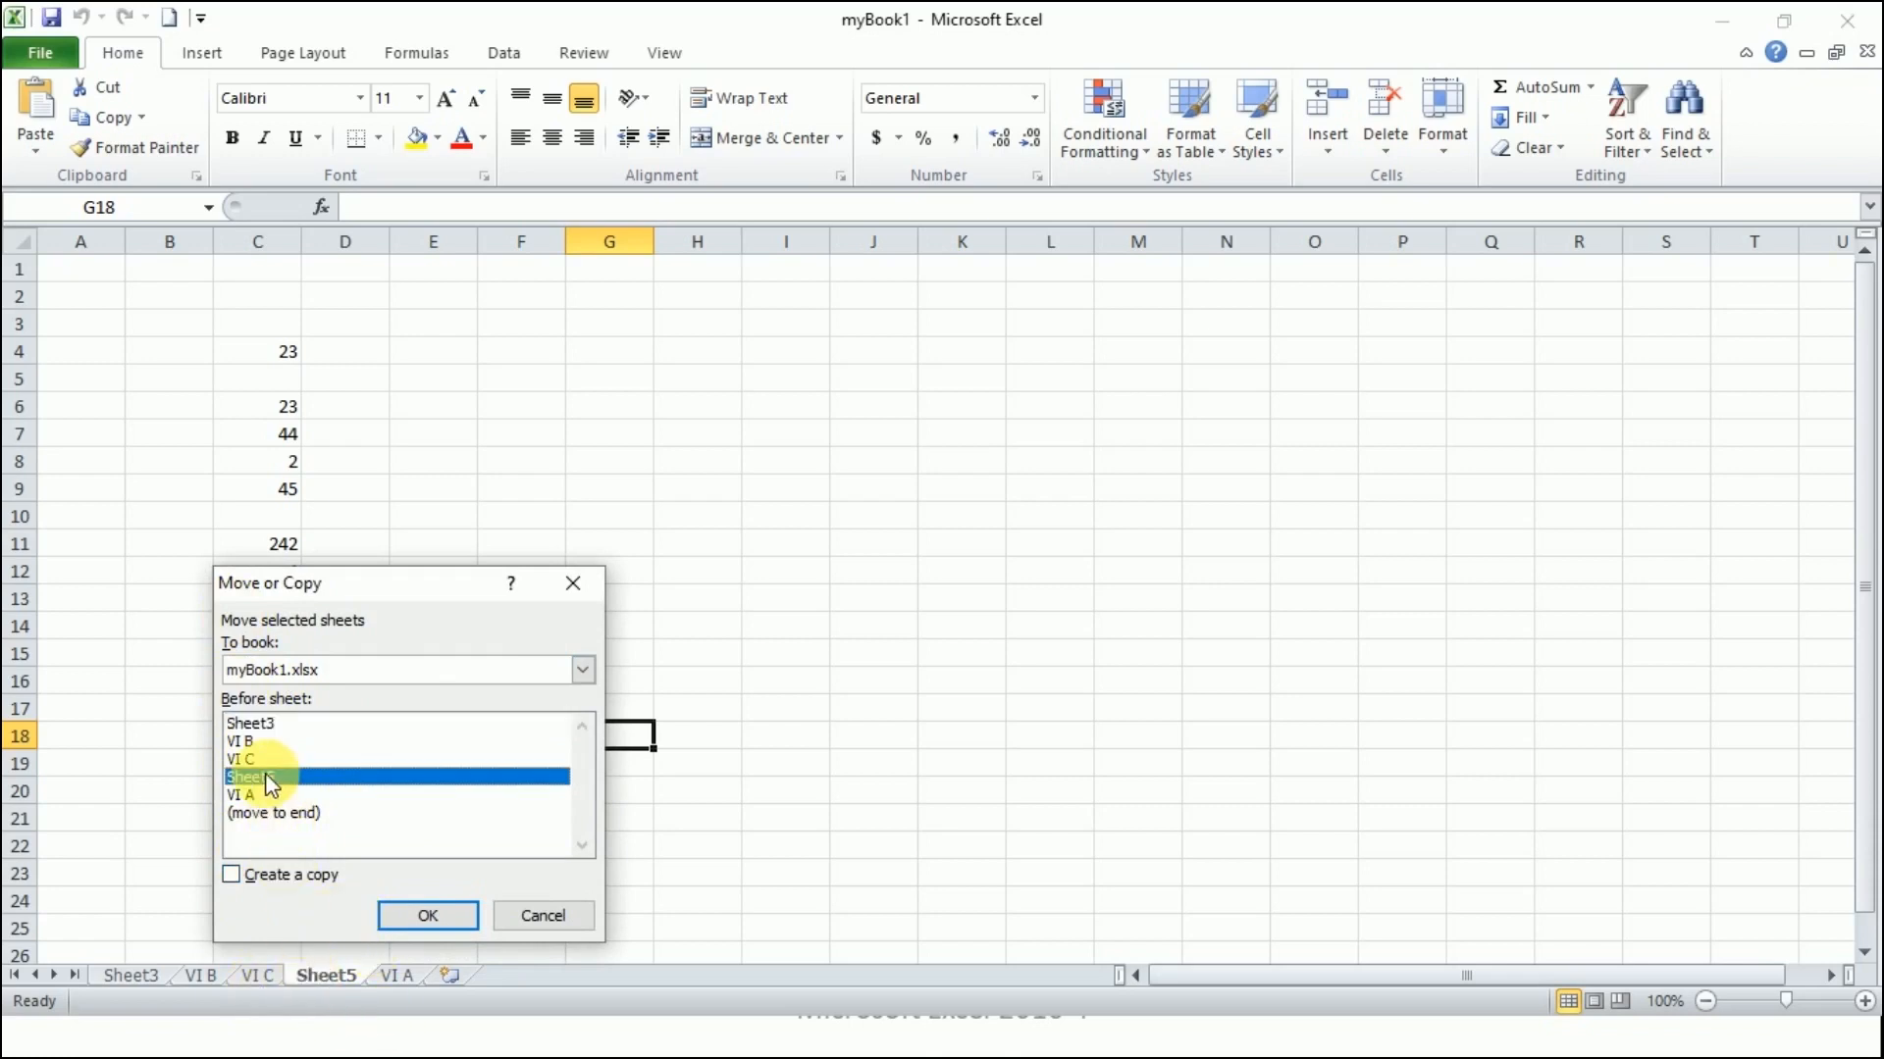
left_click(232, 868)
left_click(428, 915)
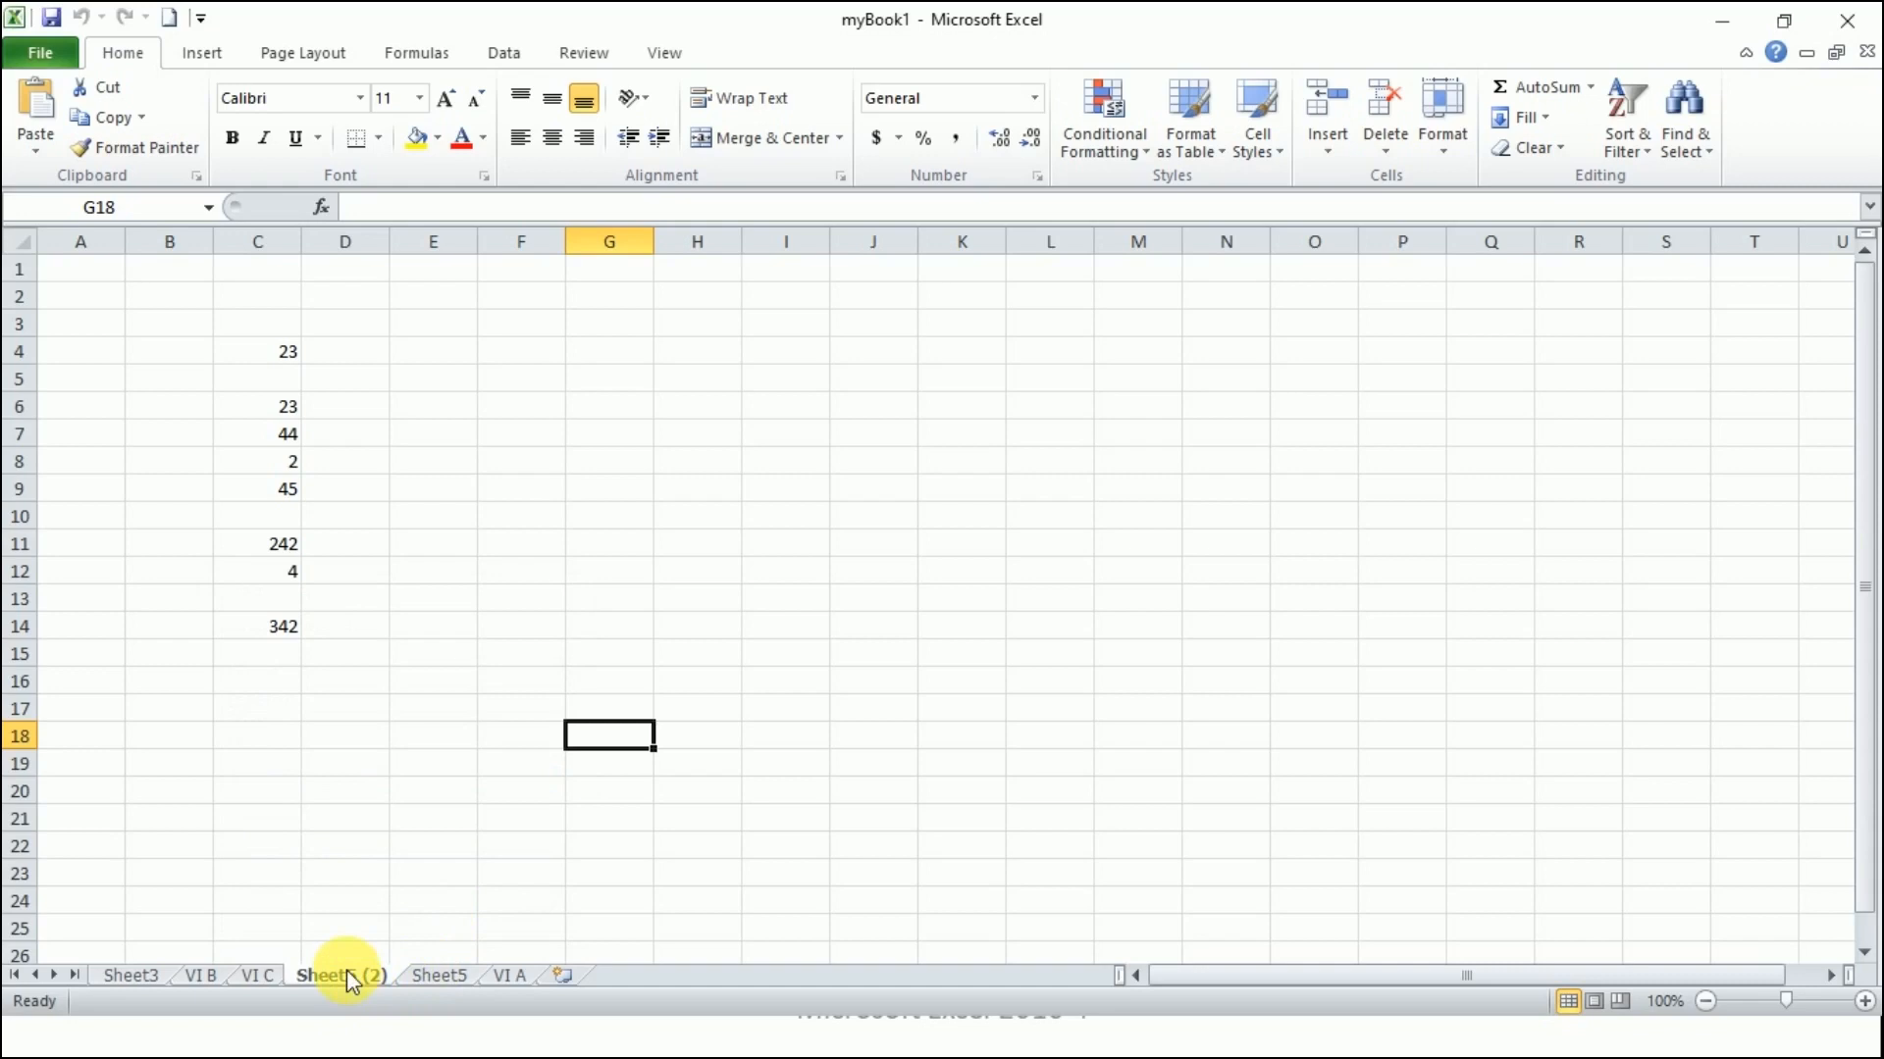
Step: Create a copy of the Sheet5 (2) worksheet and place it before Sheet5 (2)
left_click(435, 977)
left_click(353, 979)
right_click(354, 979)
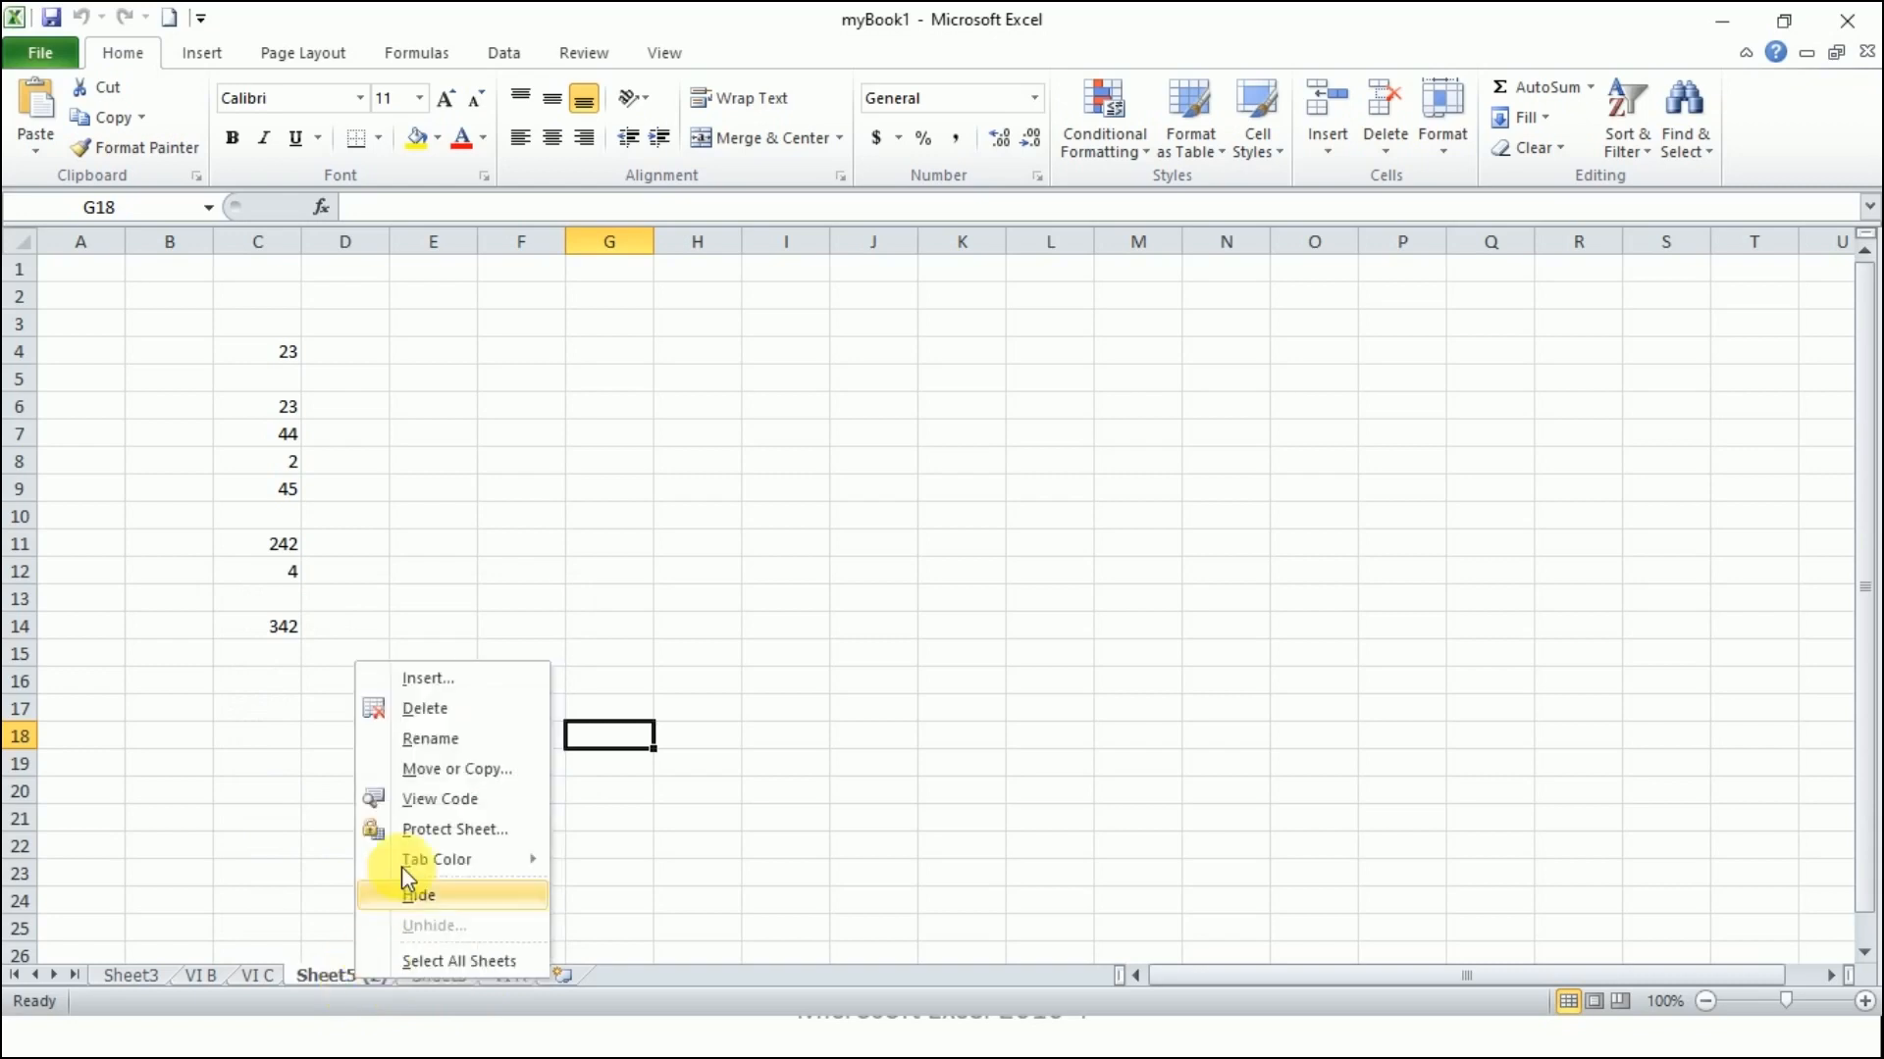
left_click(421, 773)
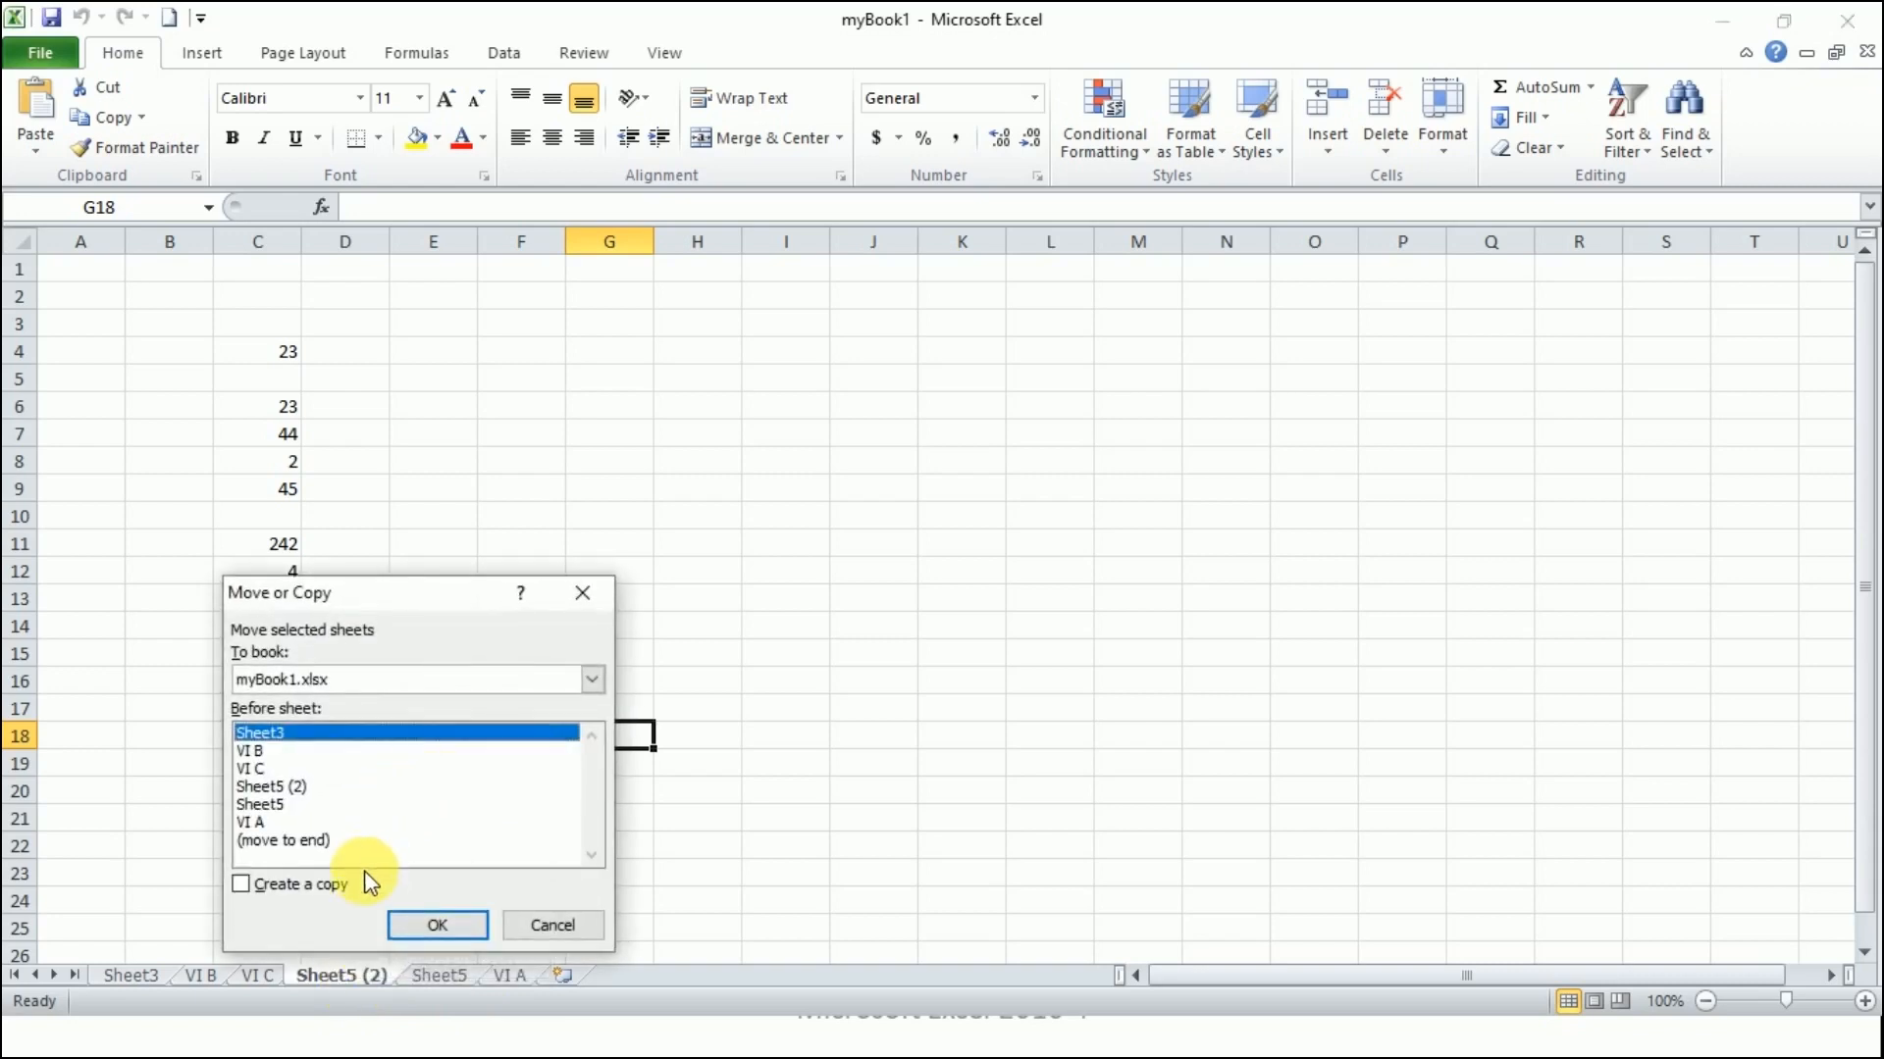
left_click(327, 887)
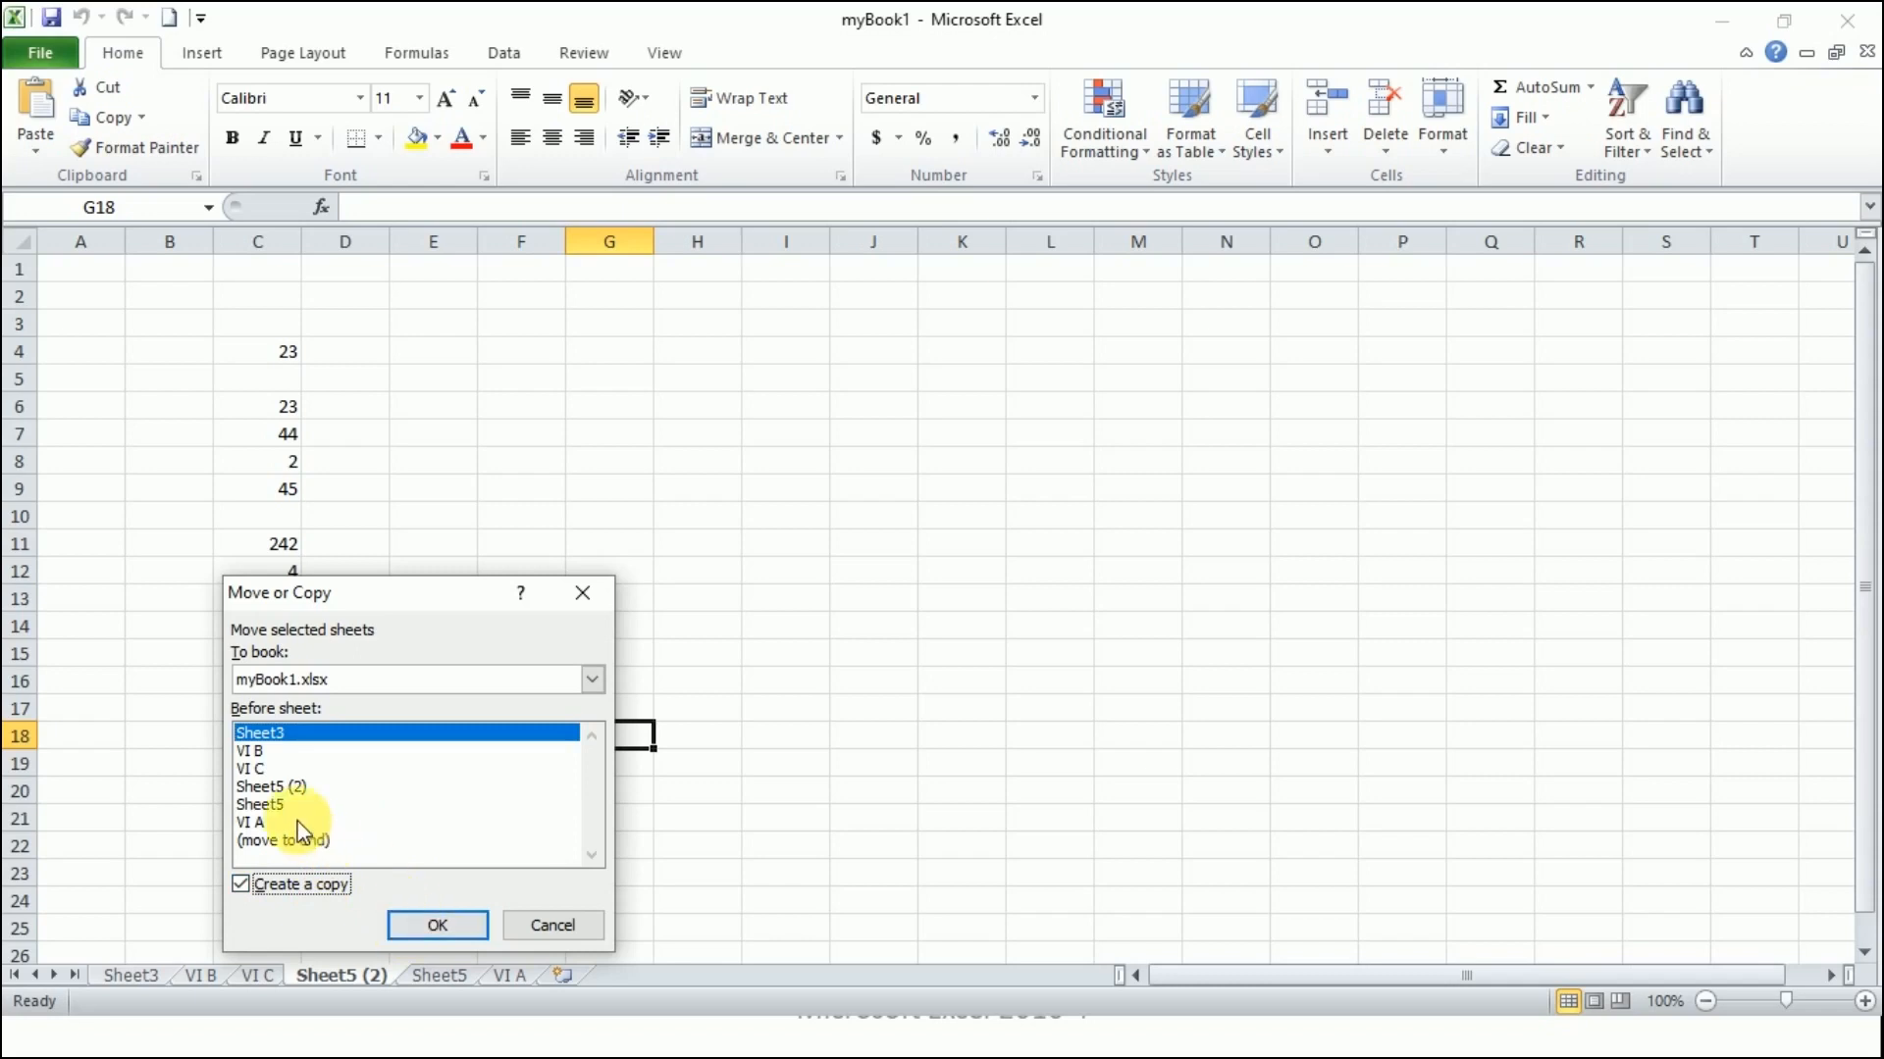
left_click(291, 790)
left_click(443, 925)
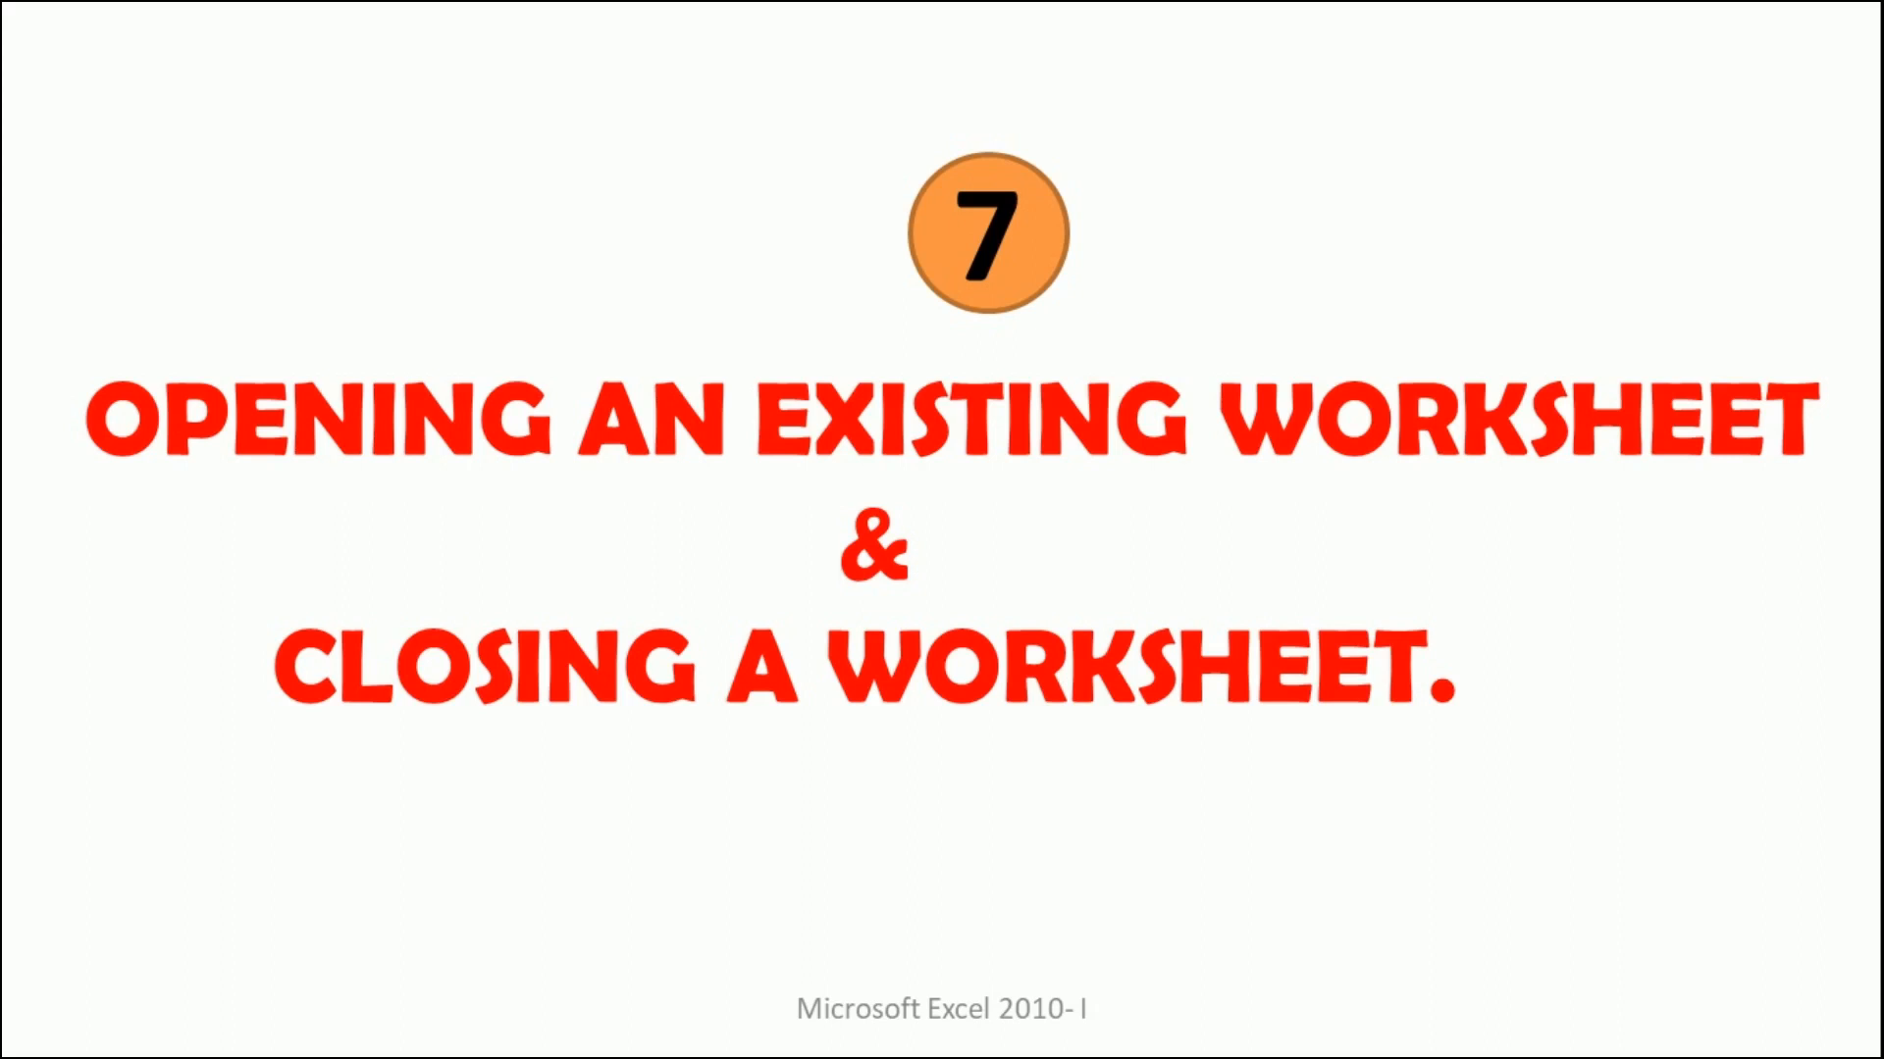
Step: Switch from the slide show to the myBook1 workbook in Excel and look at its file information
key("super+Tab")
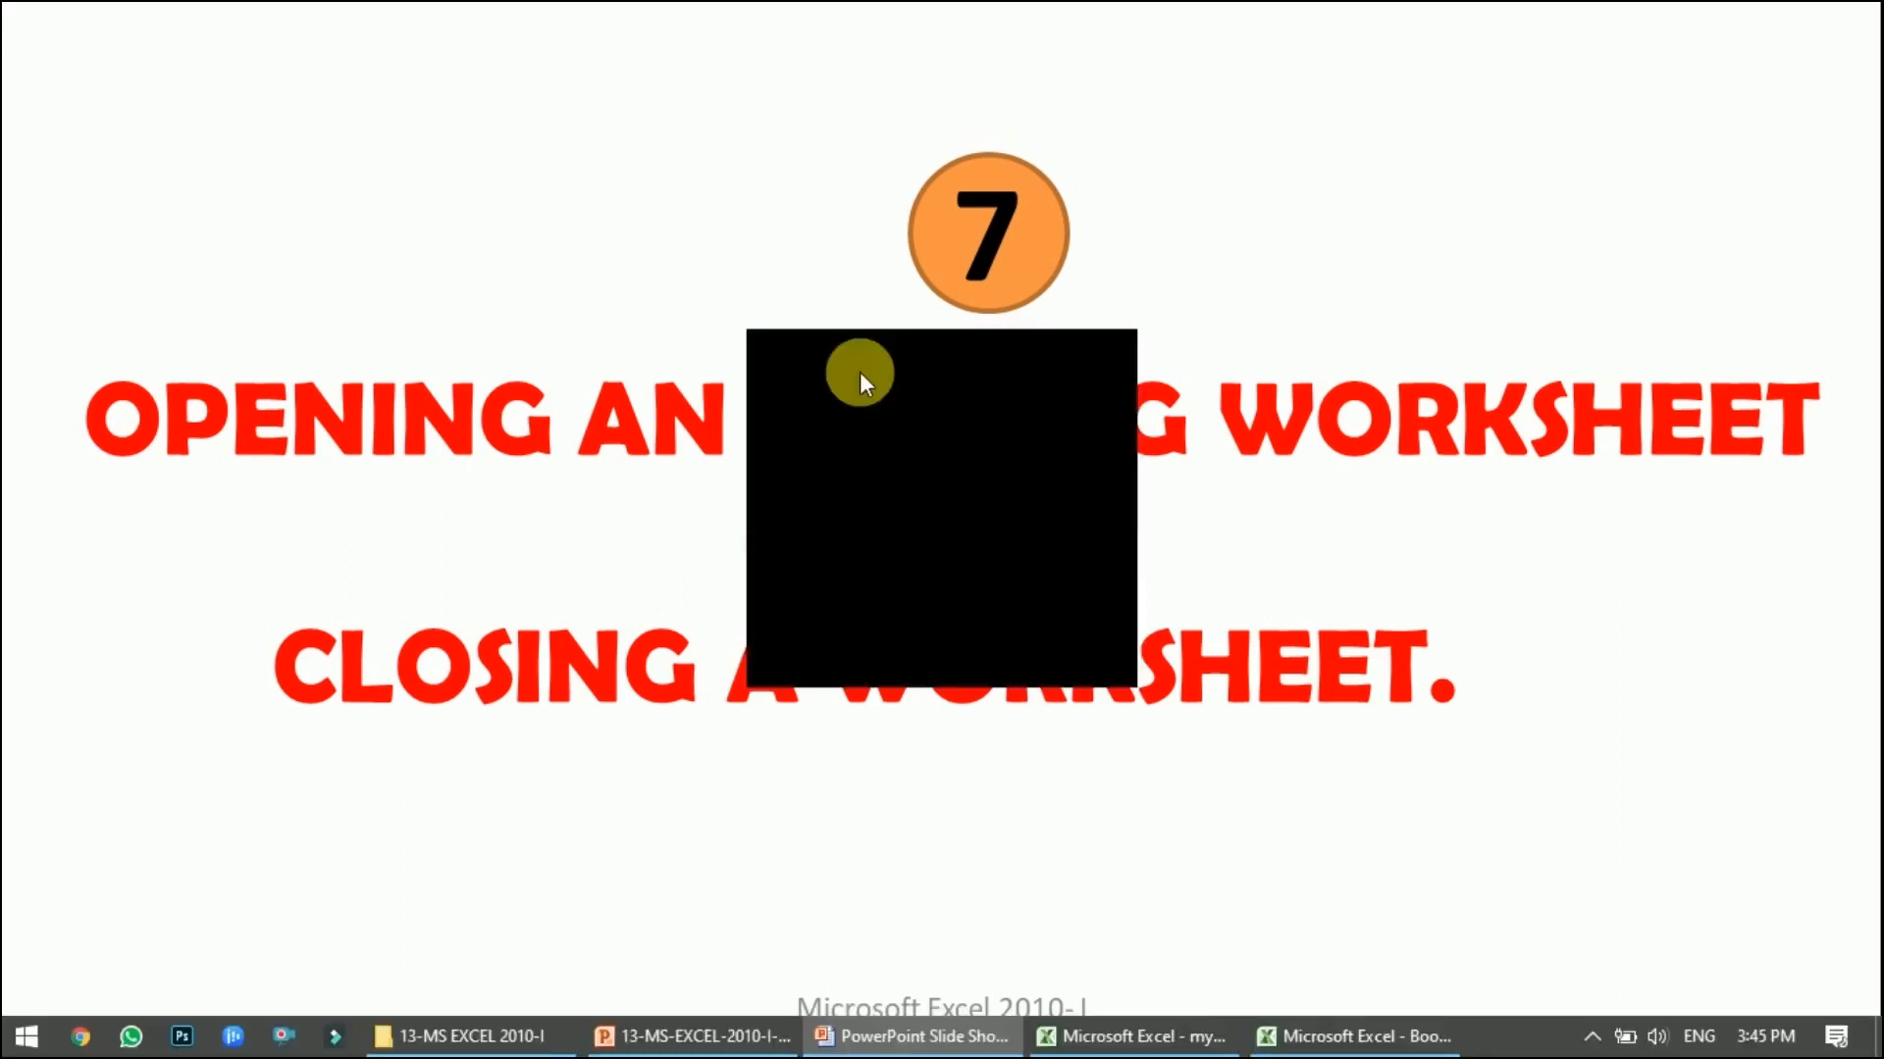
left_click(719, 355)
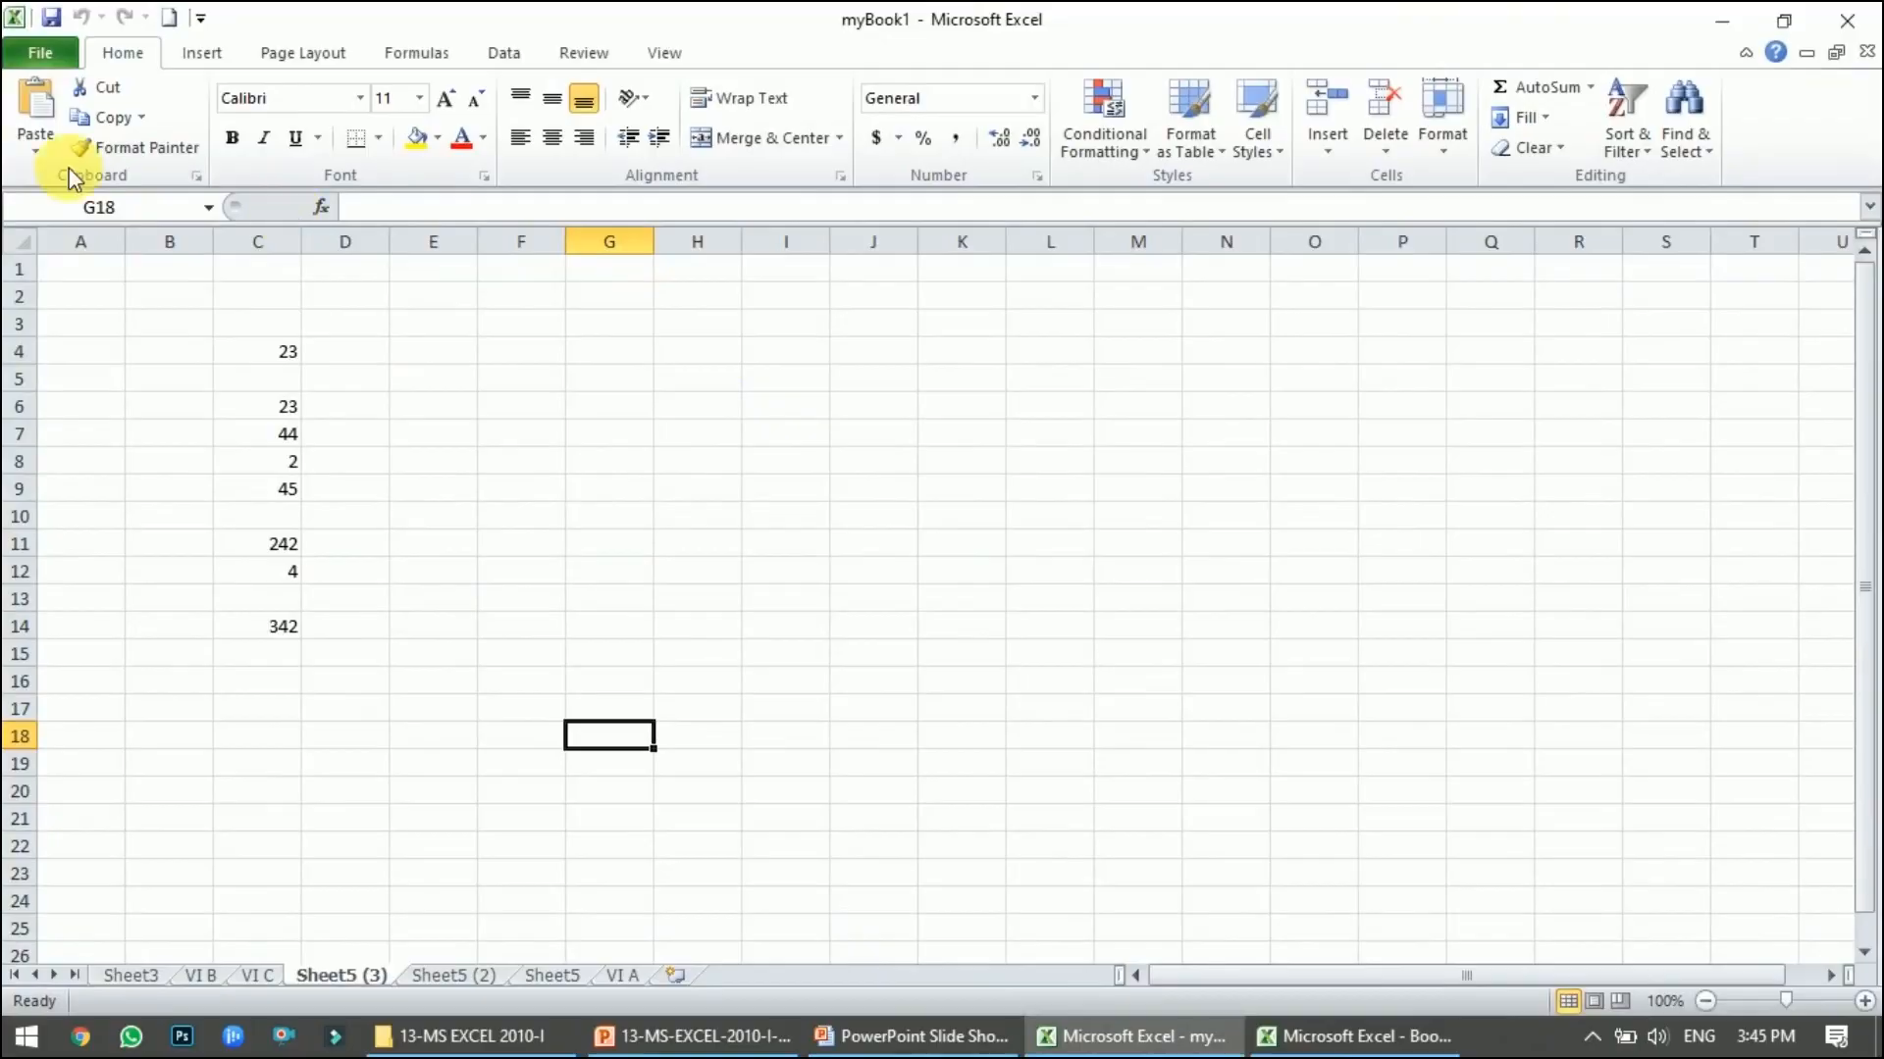
left_click(44, 53)
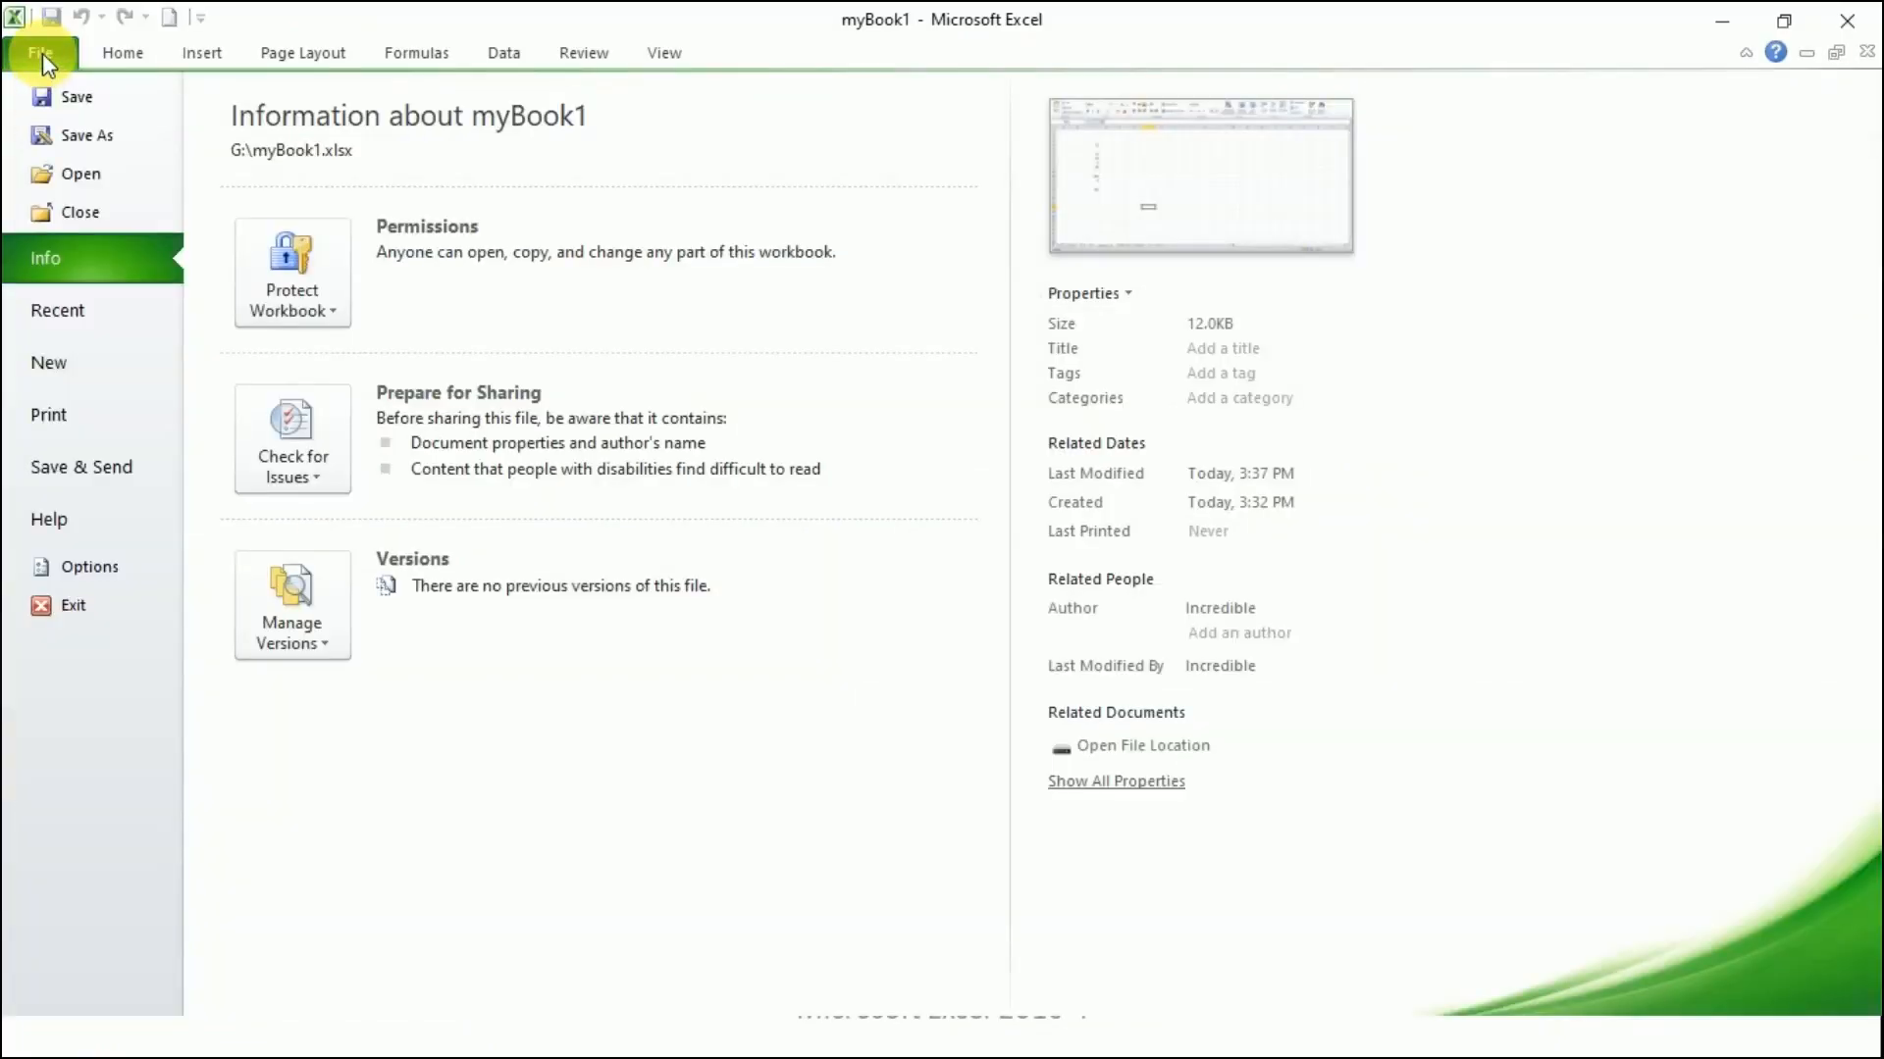
key("Escape")
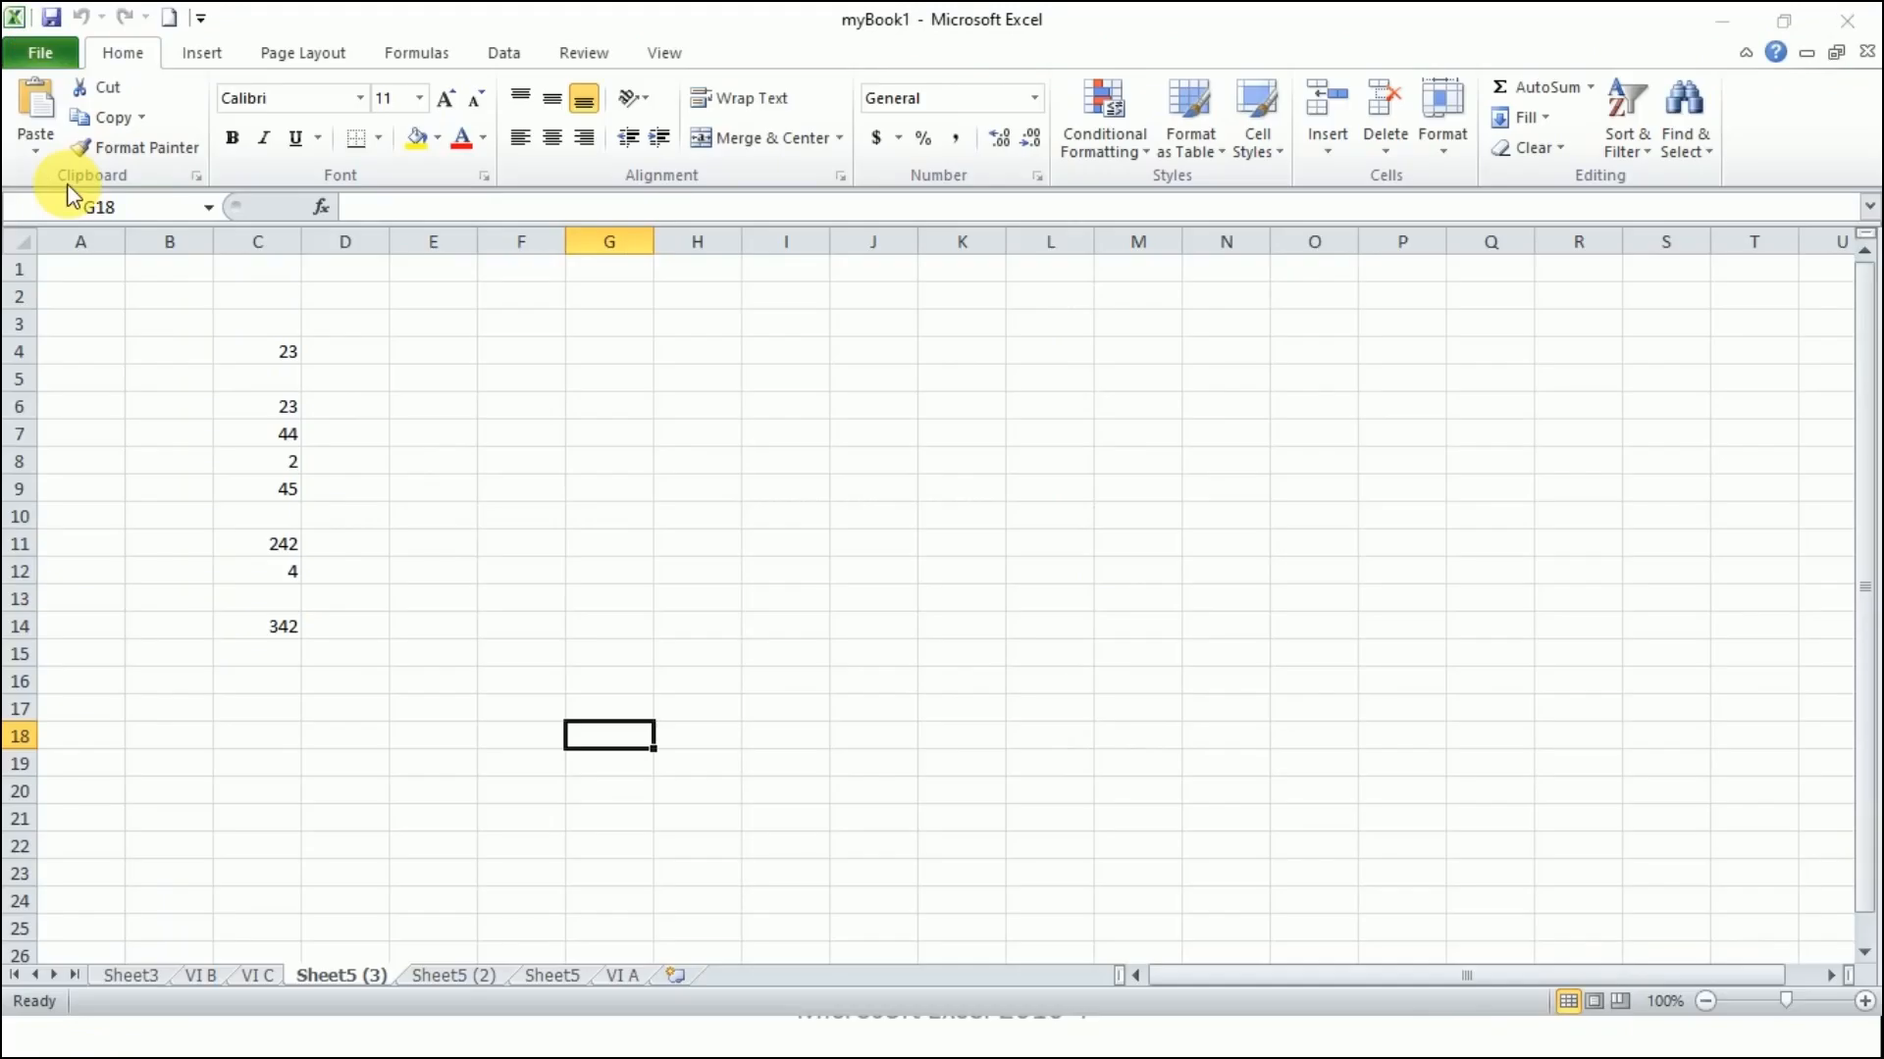
Step: Open the VA P.T -1 RESULT SHEET 2020-21 workbook from the Downloads folder
key("ctrl+o")
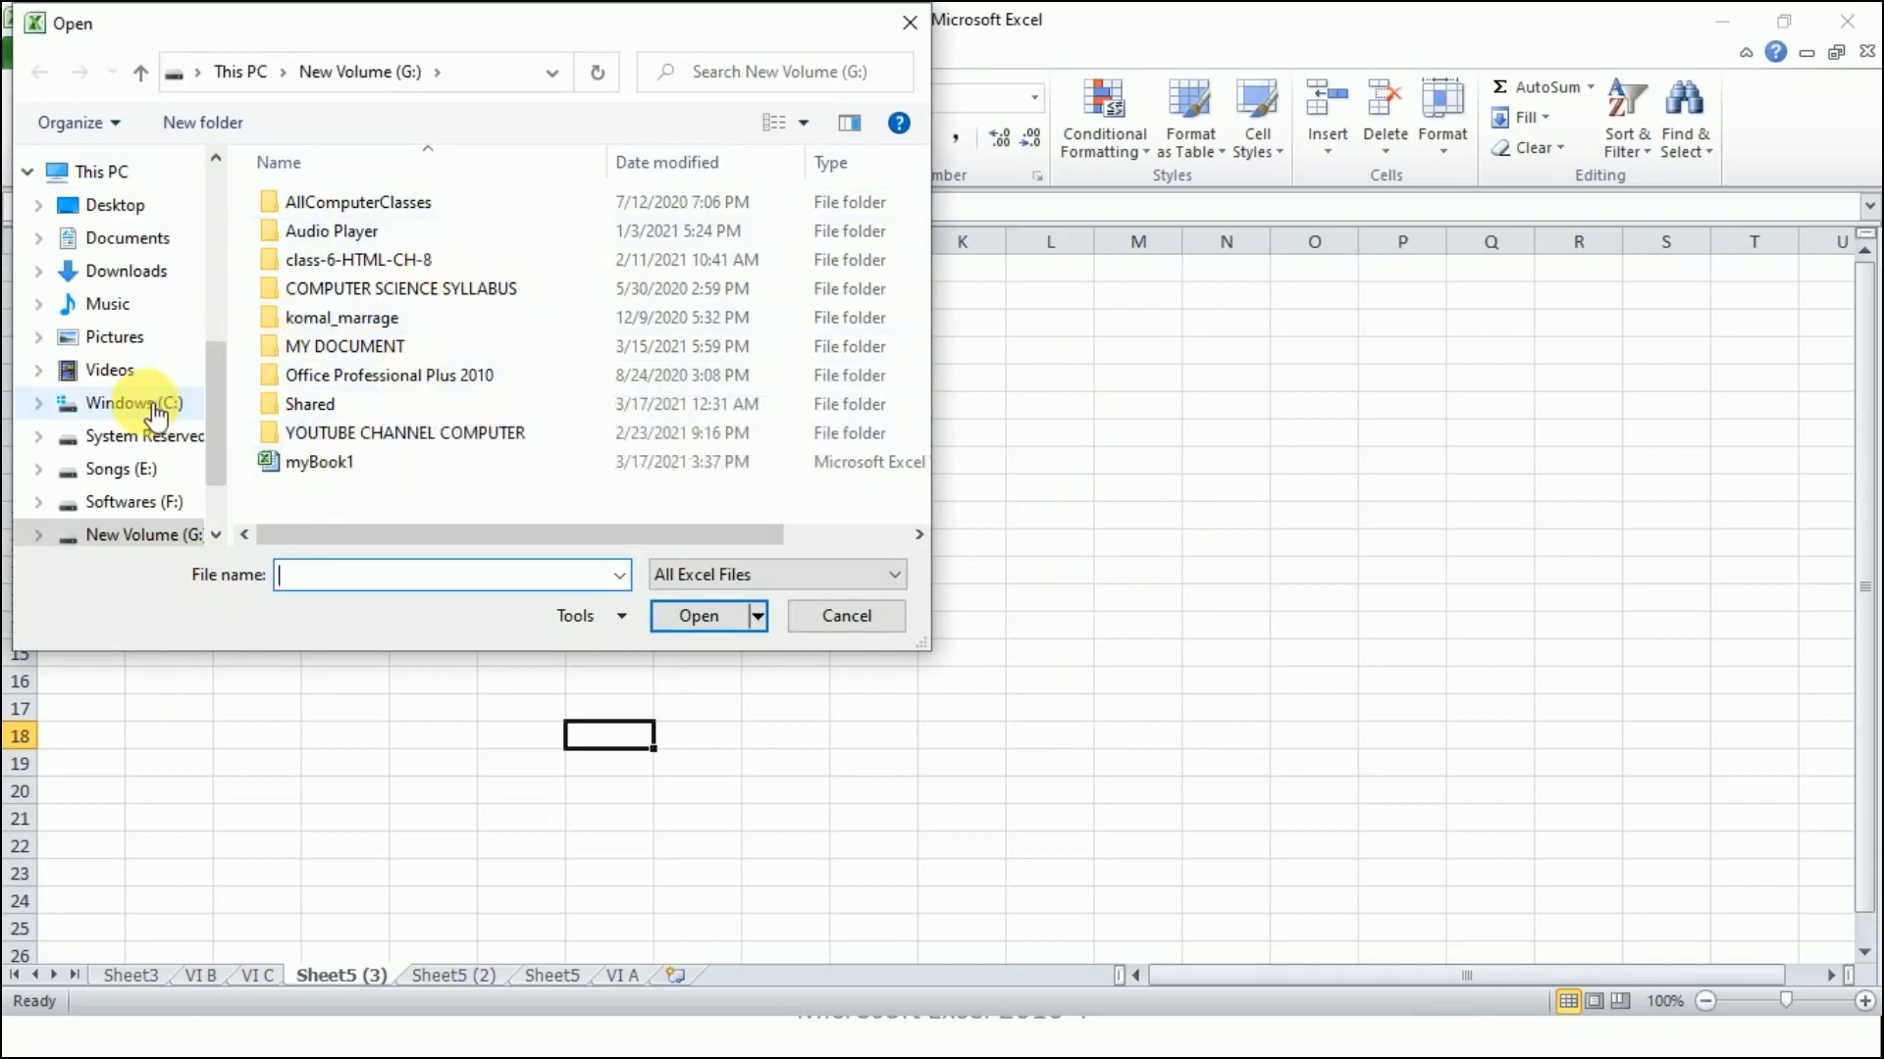
left_click_drag(217, 467, 216, 504)
left_click(152, 466)
left_click(128, 322)
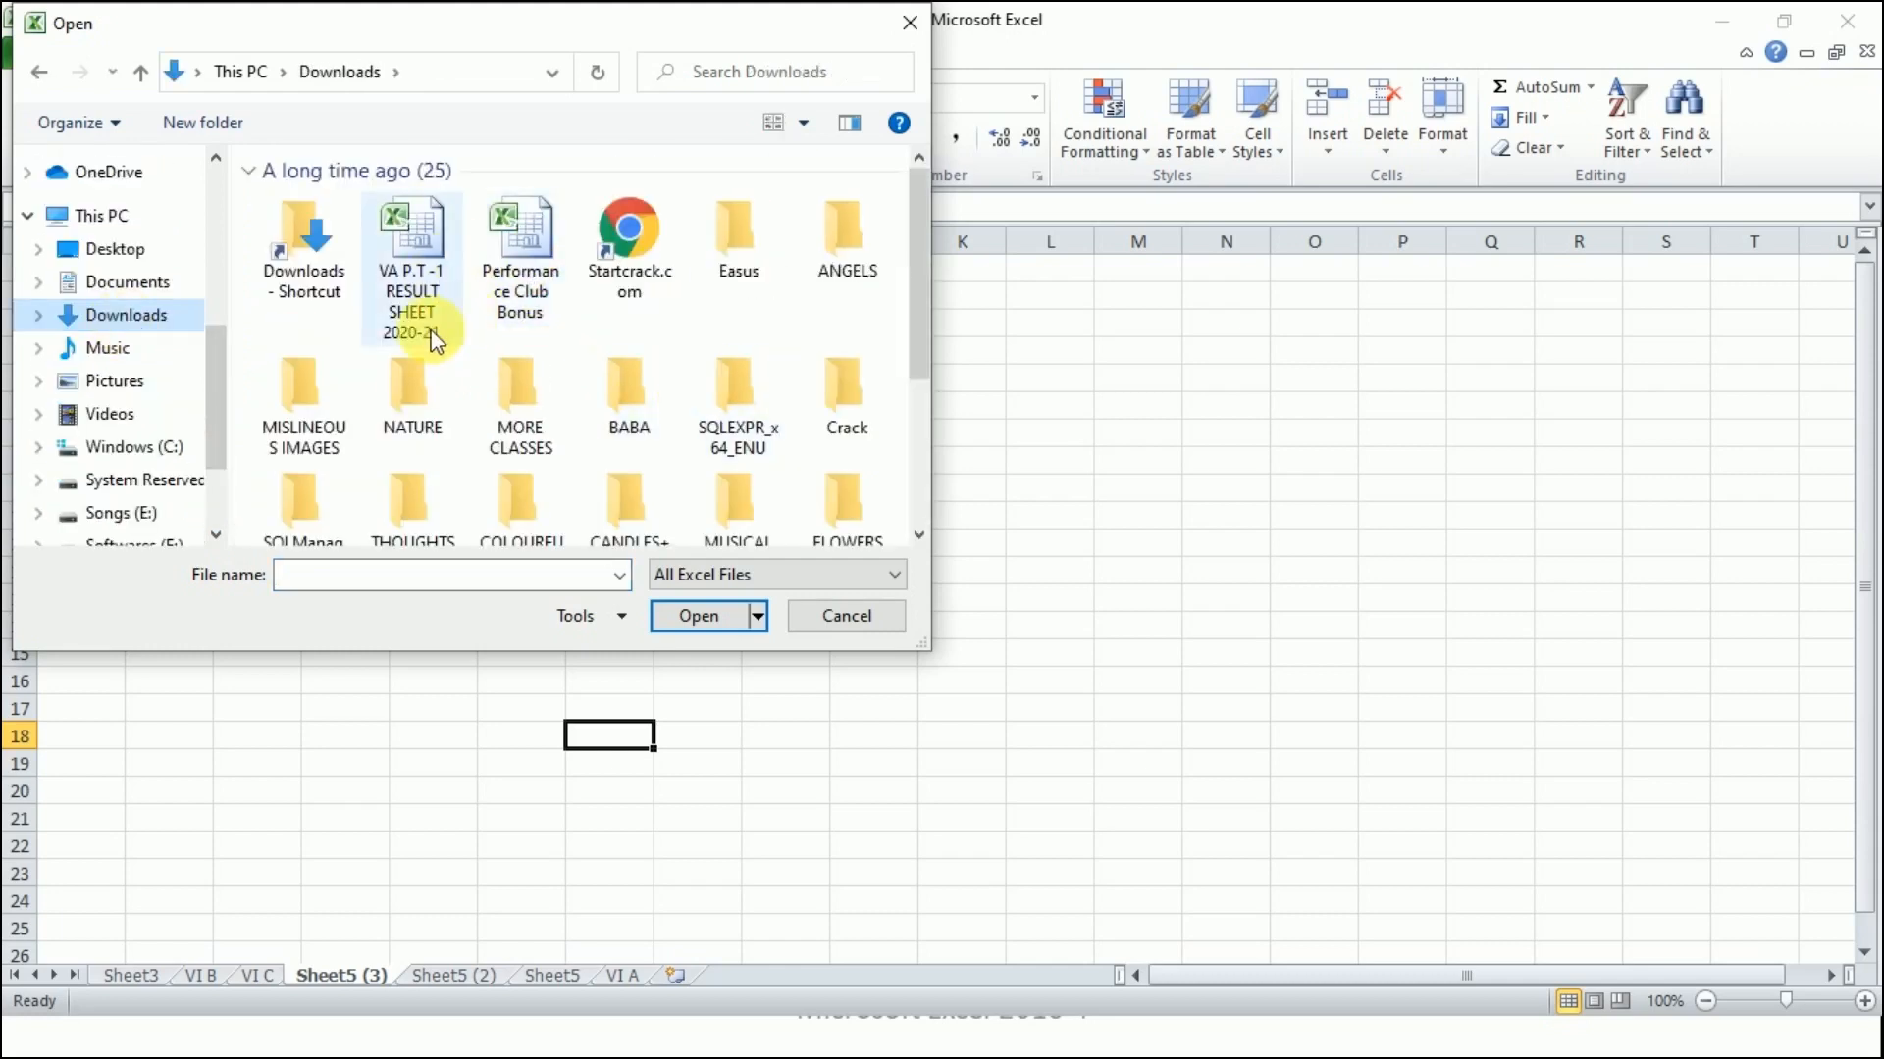
left_click(432, 321)
left_click(698, 620)
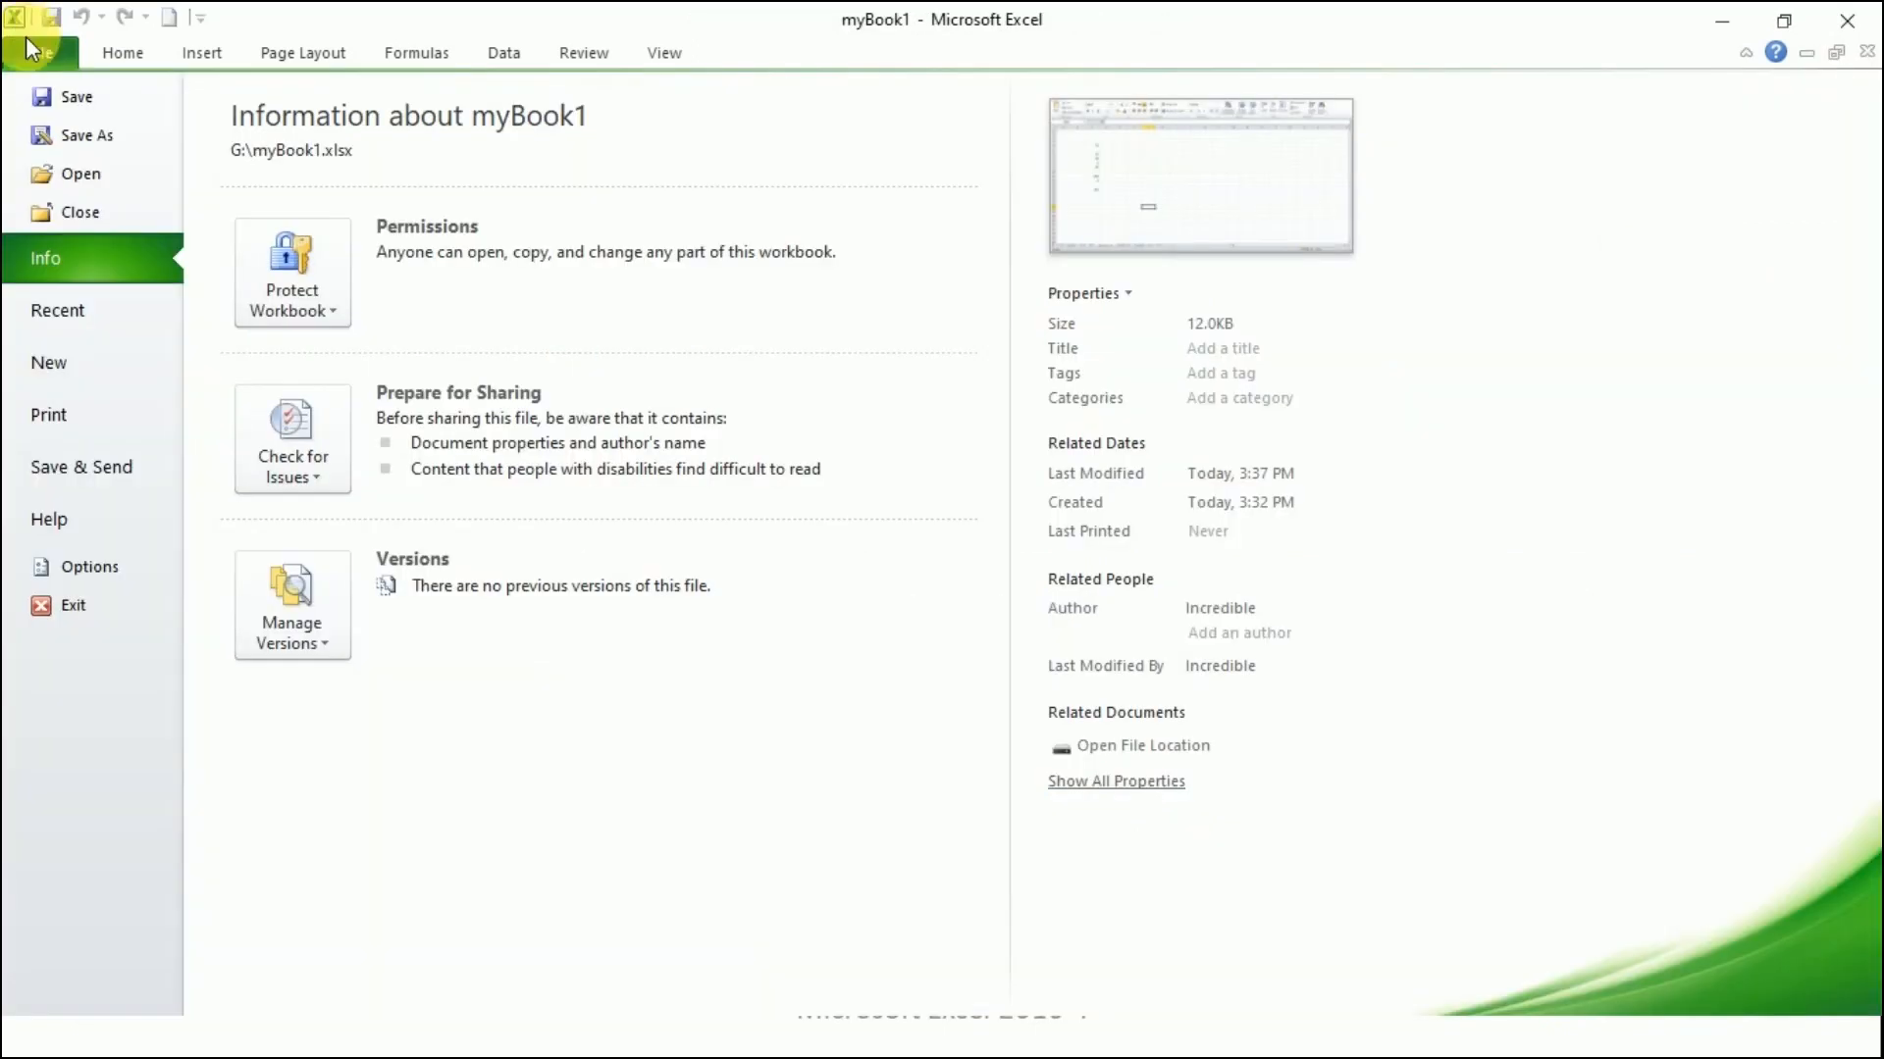
left_click(30, 50)
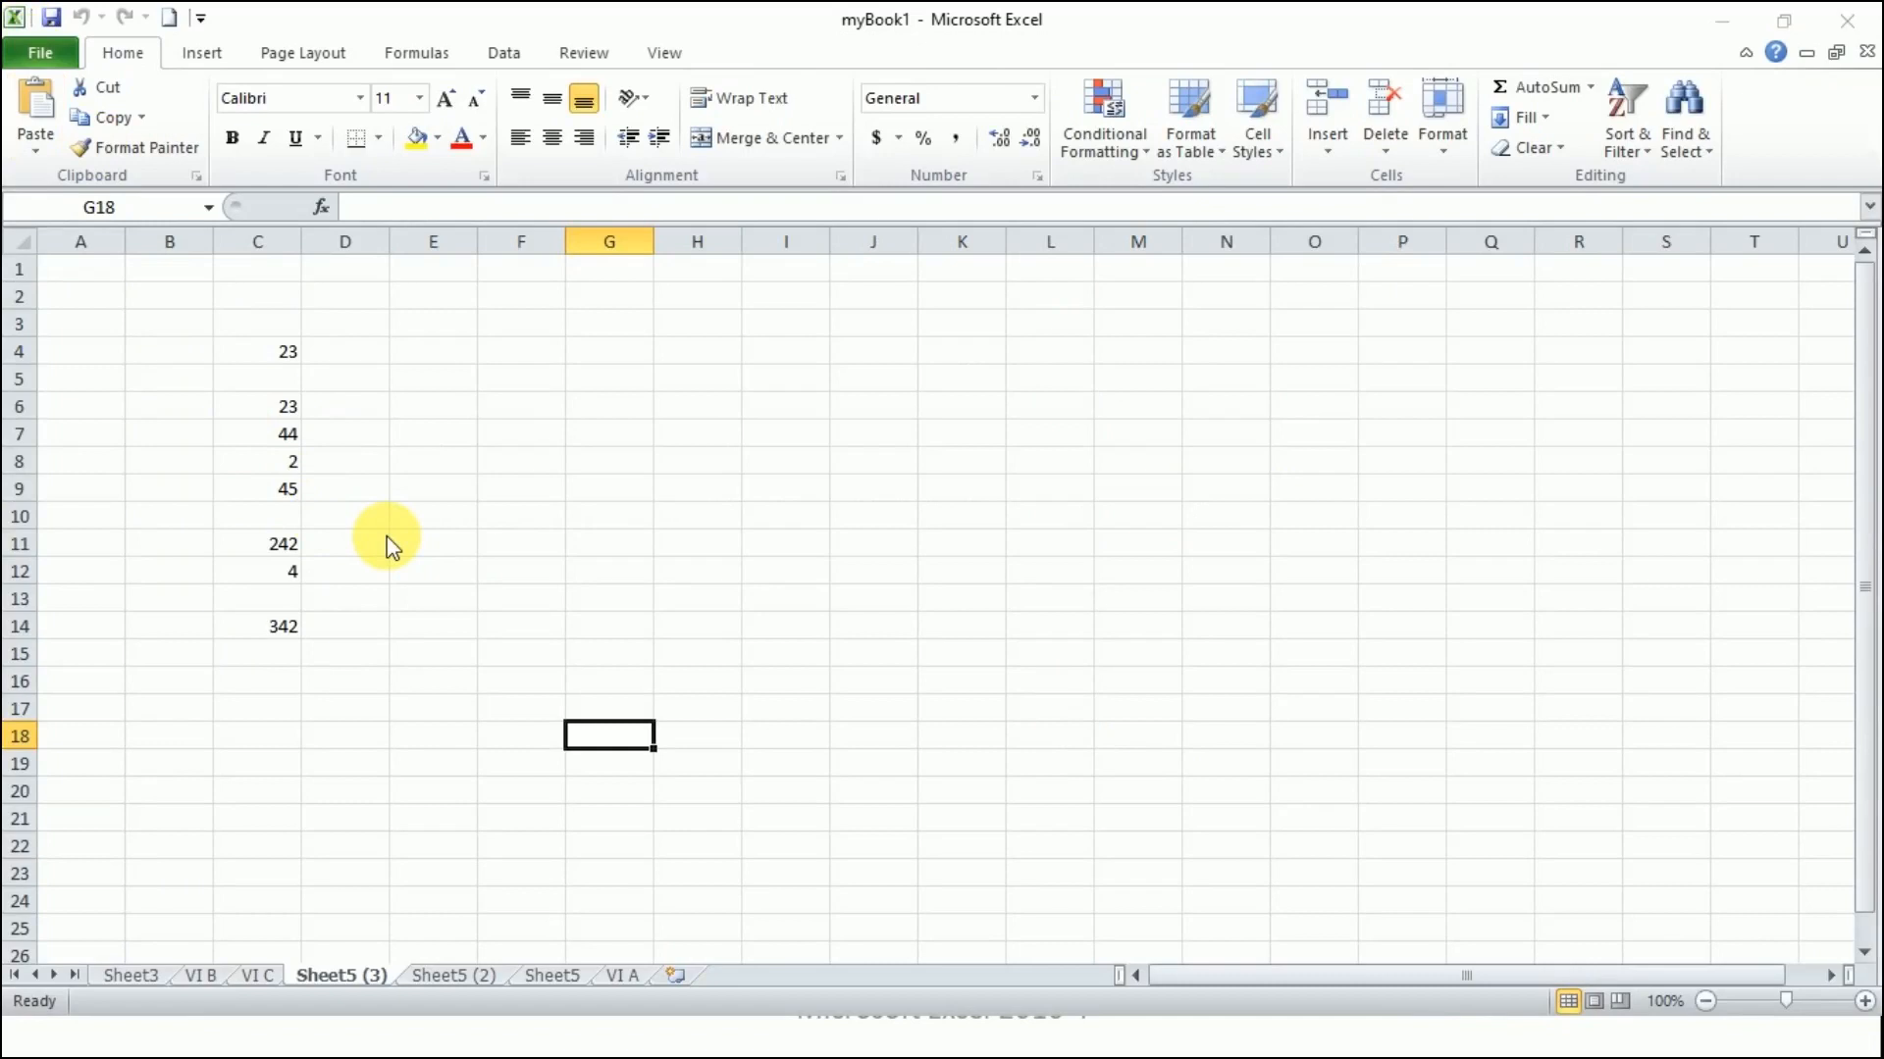
Step: Open the VA P.T -1 RESULT SHEET 2020-21 workbook from the Downloads folder again and close its window
key("ctrl+o")
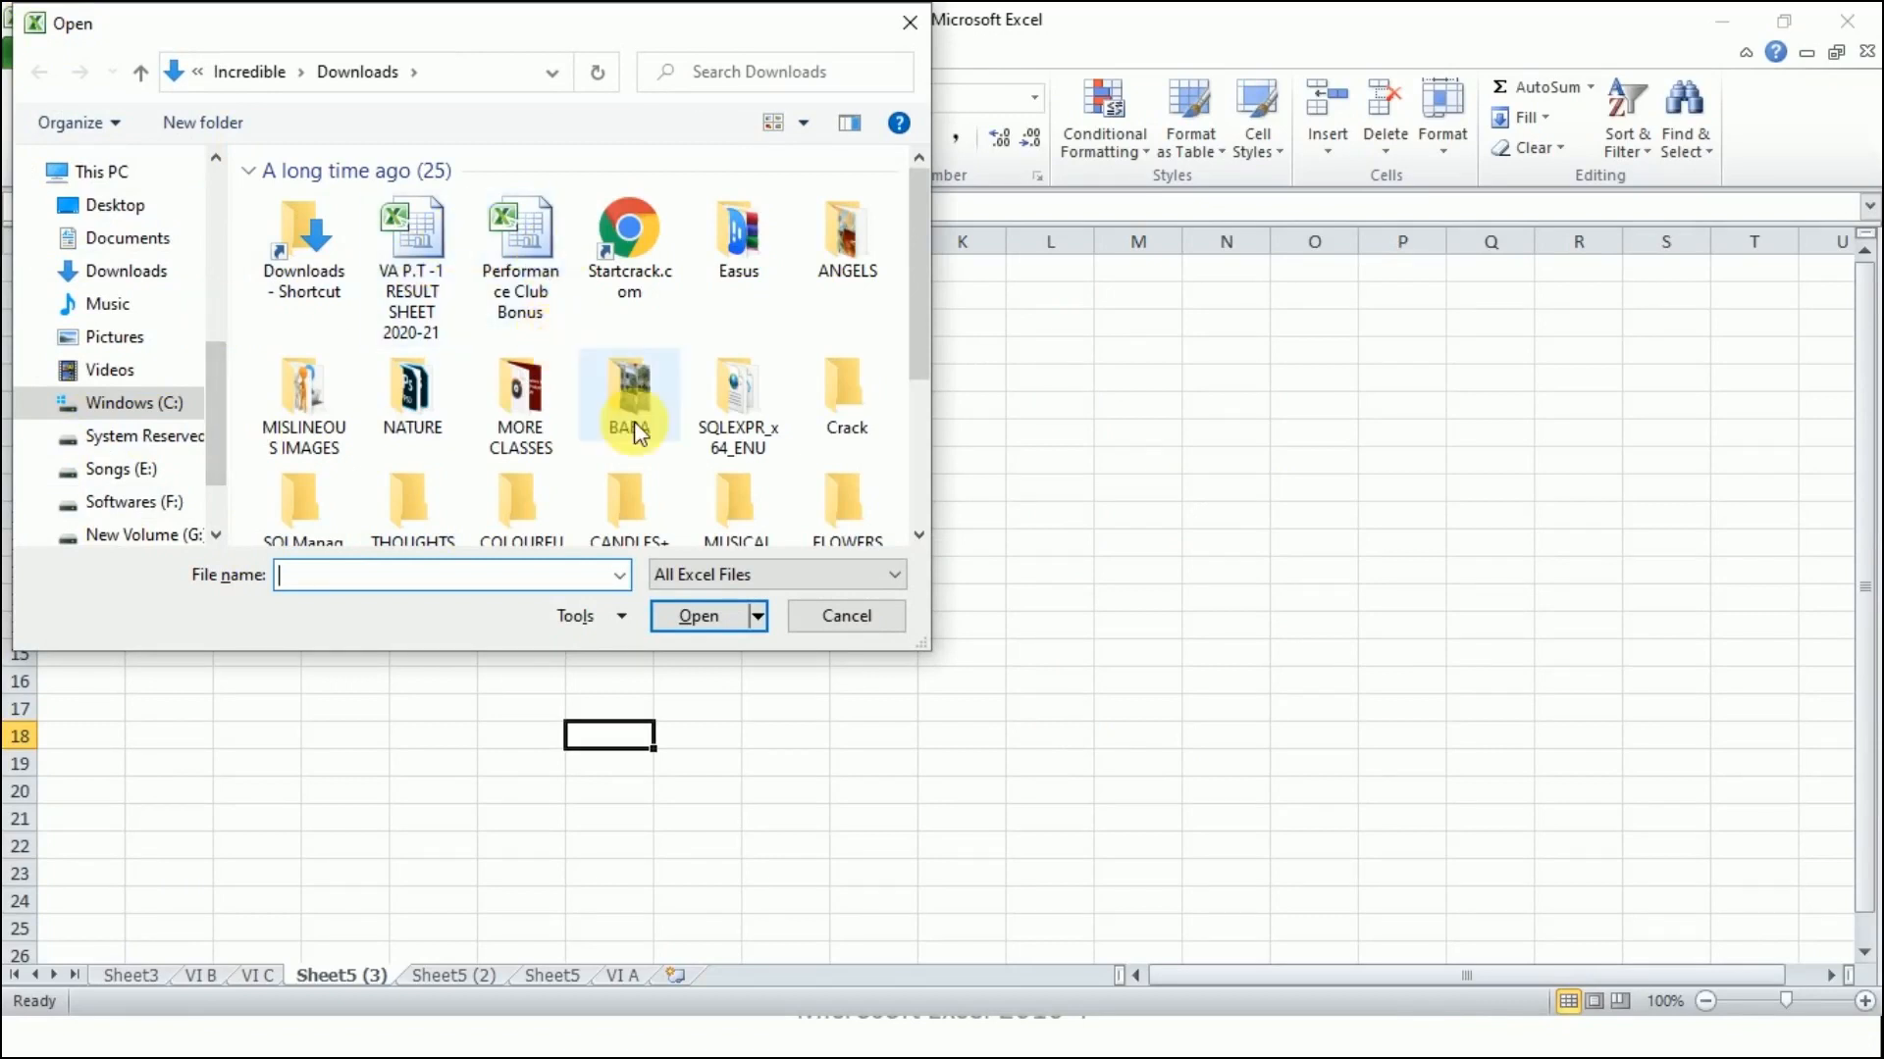
left_click(406, 299)
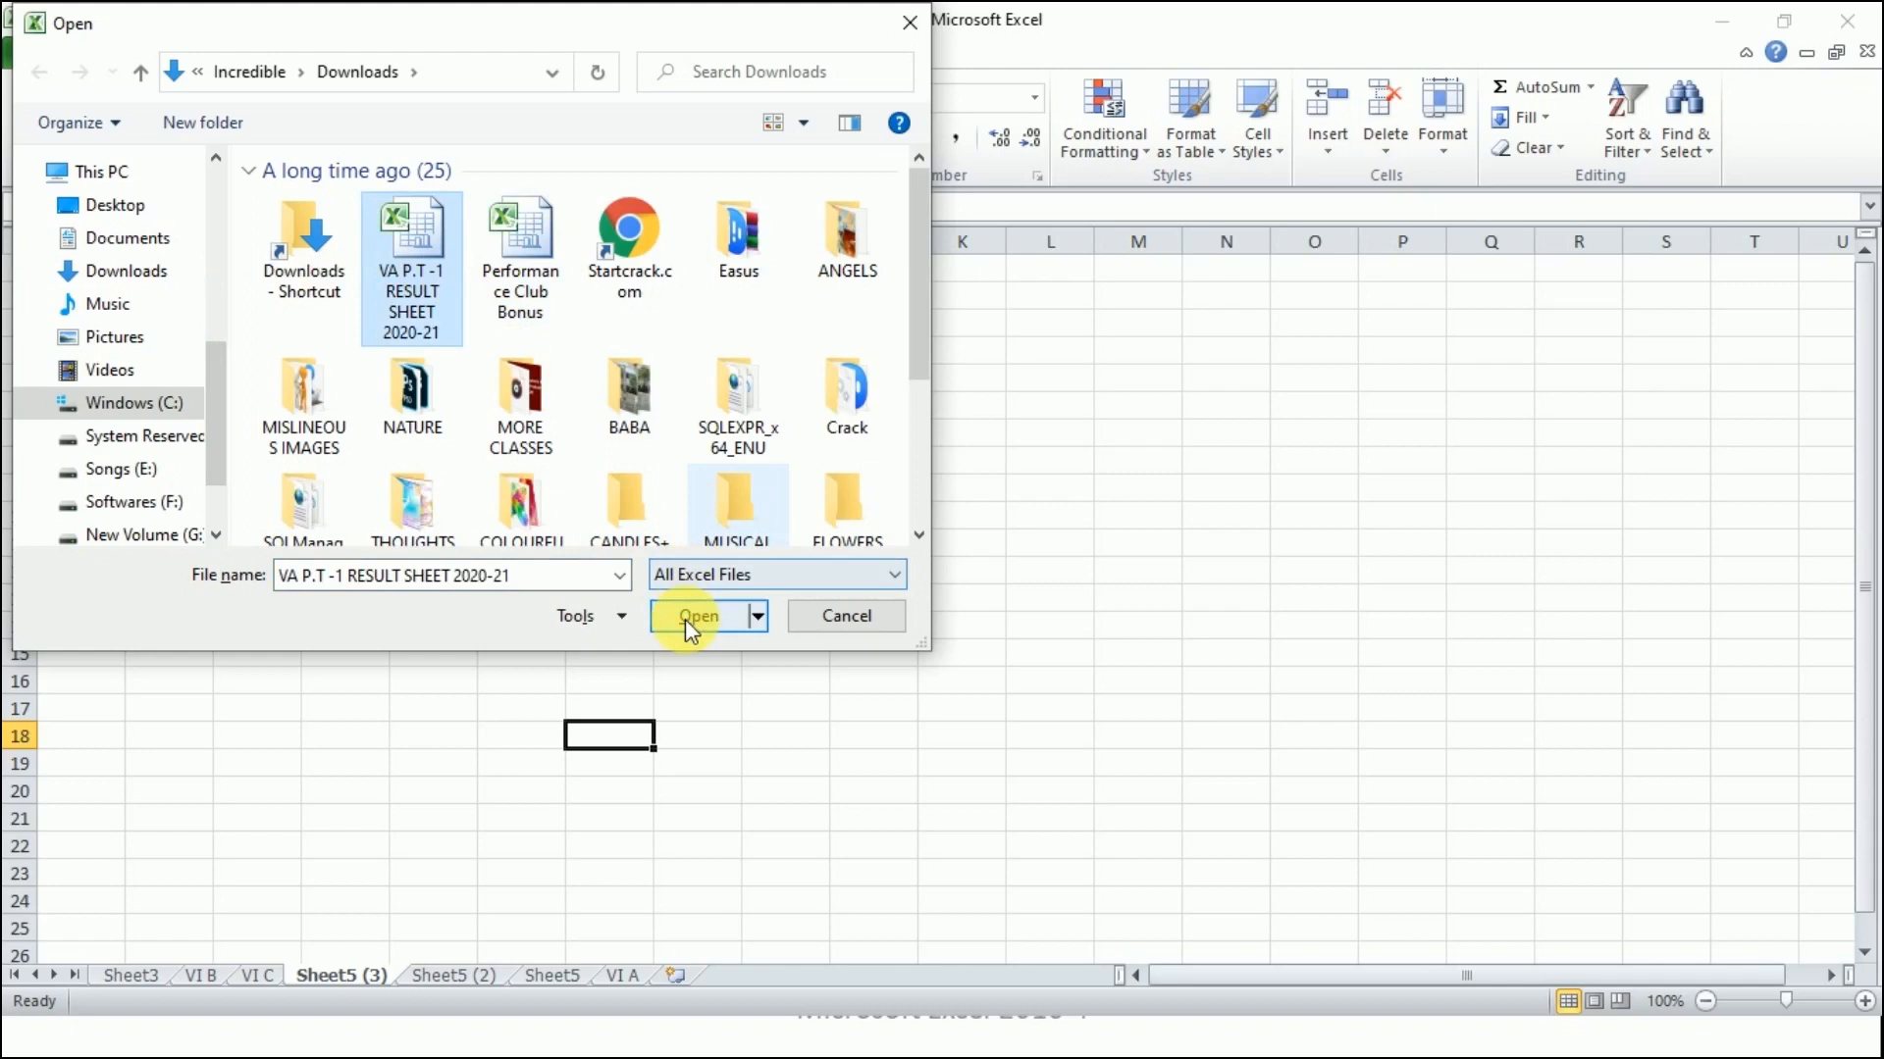
left_click(685, 620)
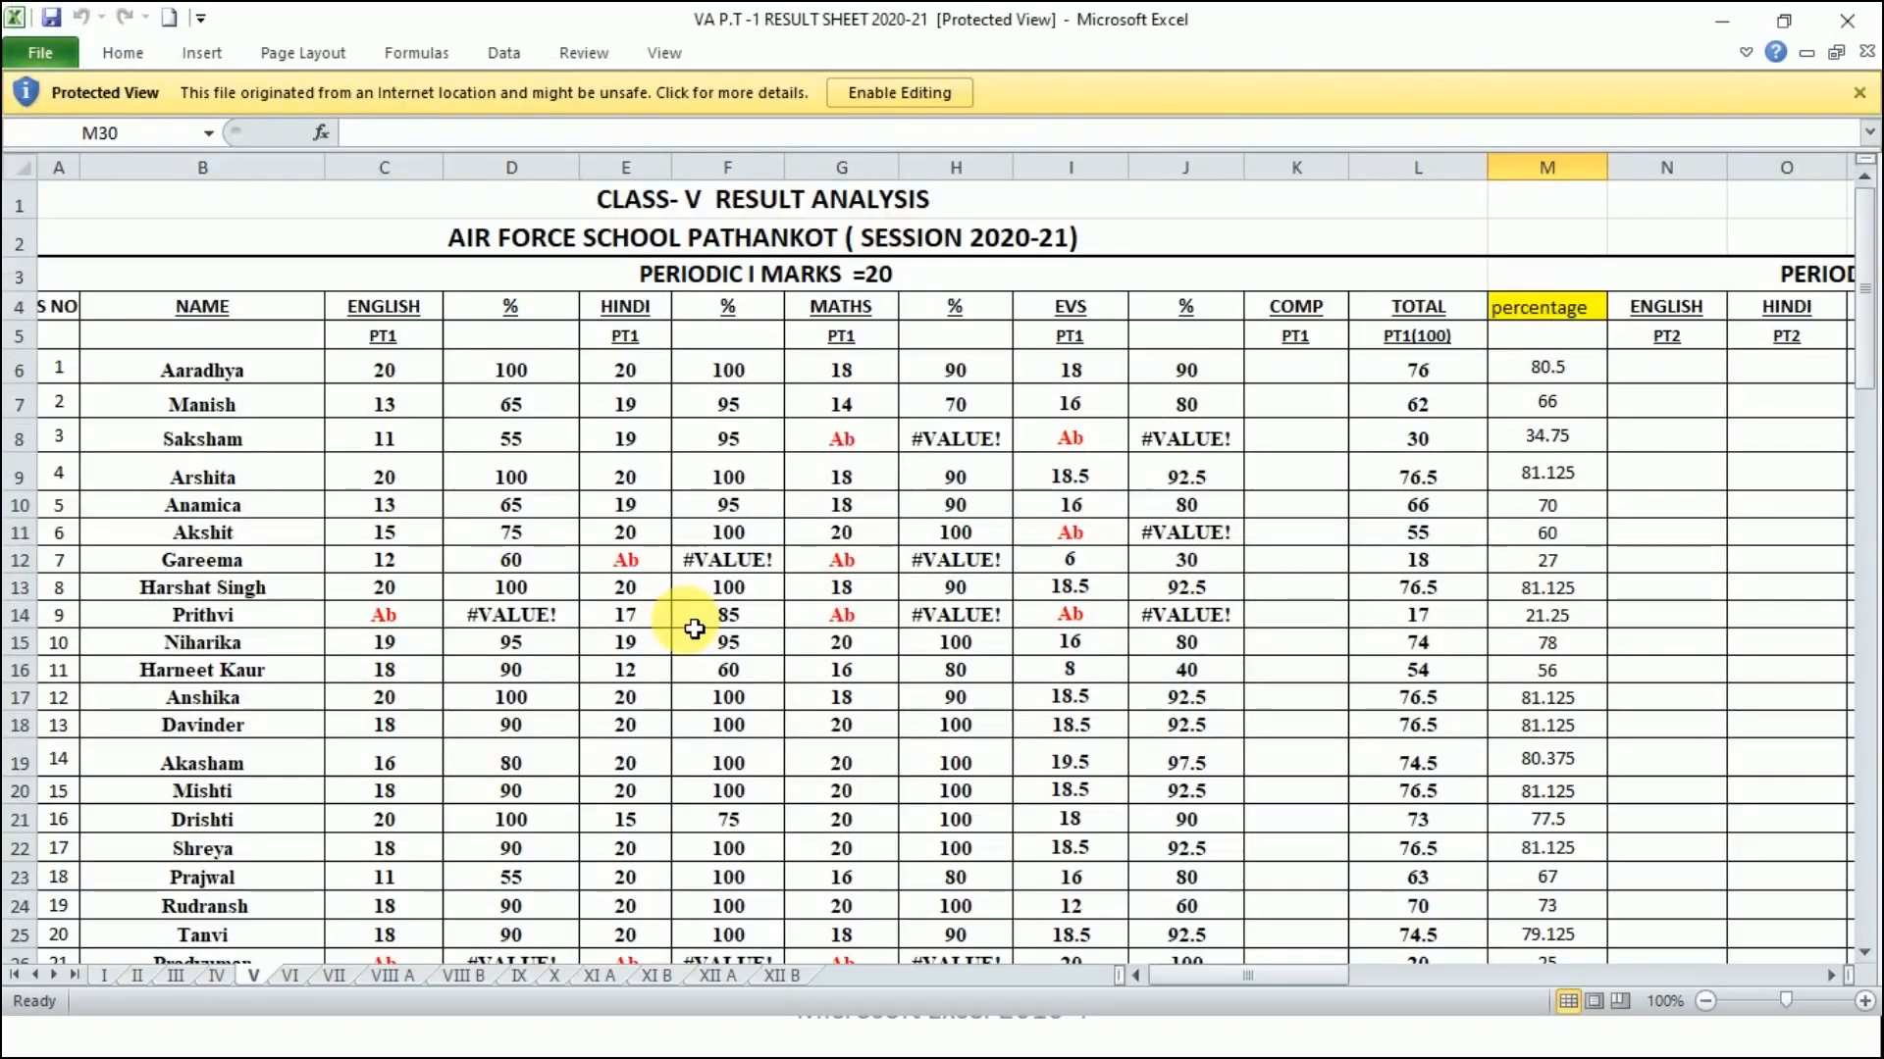
left_click(1846, 20)
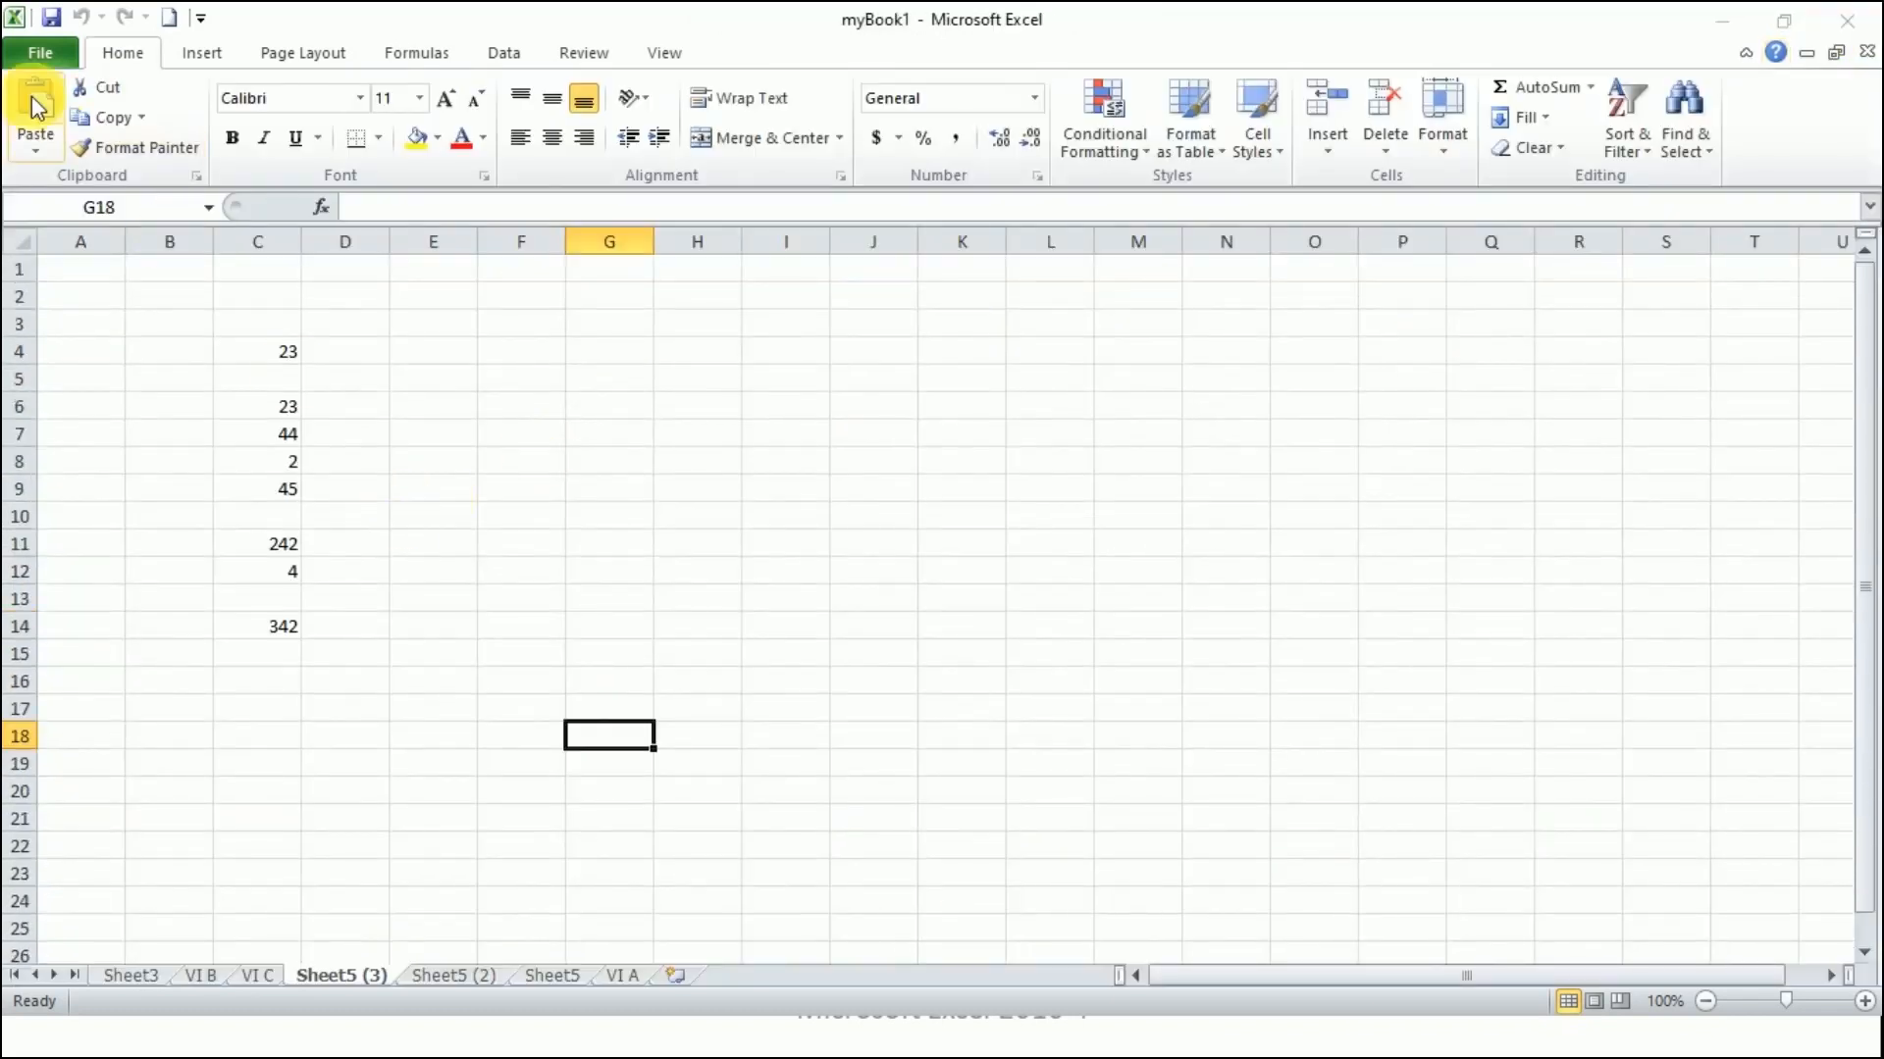
Step: Add the Open command to the Quick Access Toolbar and reopen the VA P.T -1 RESULT SHEET 2020-21 workbook from Downloads
left_click(199, 20)
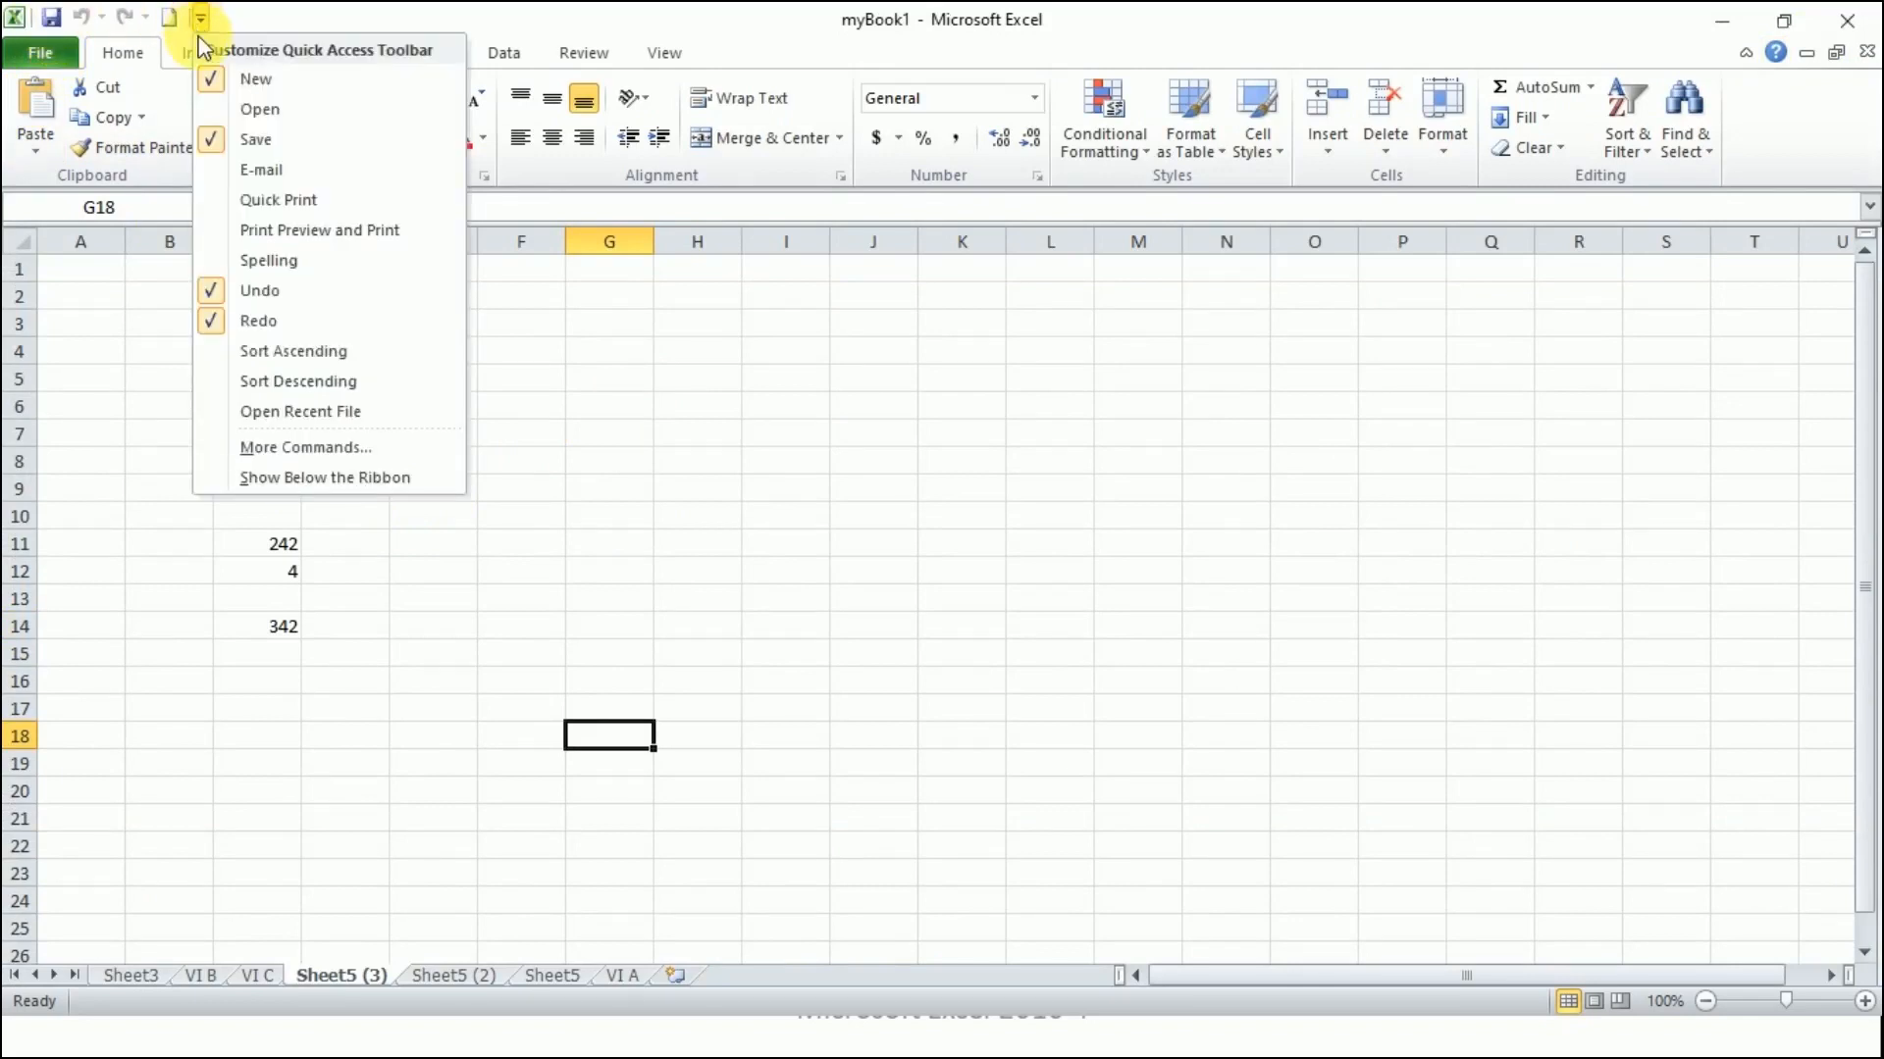
left_click(278, 128)
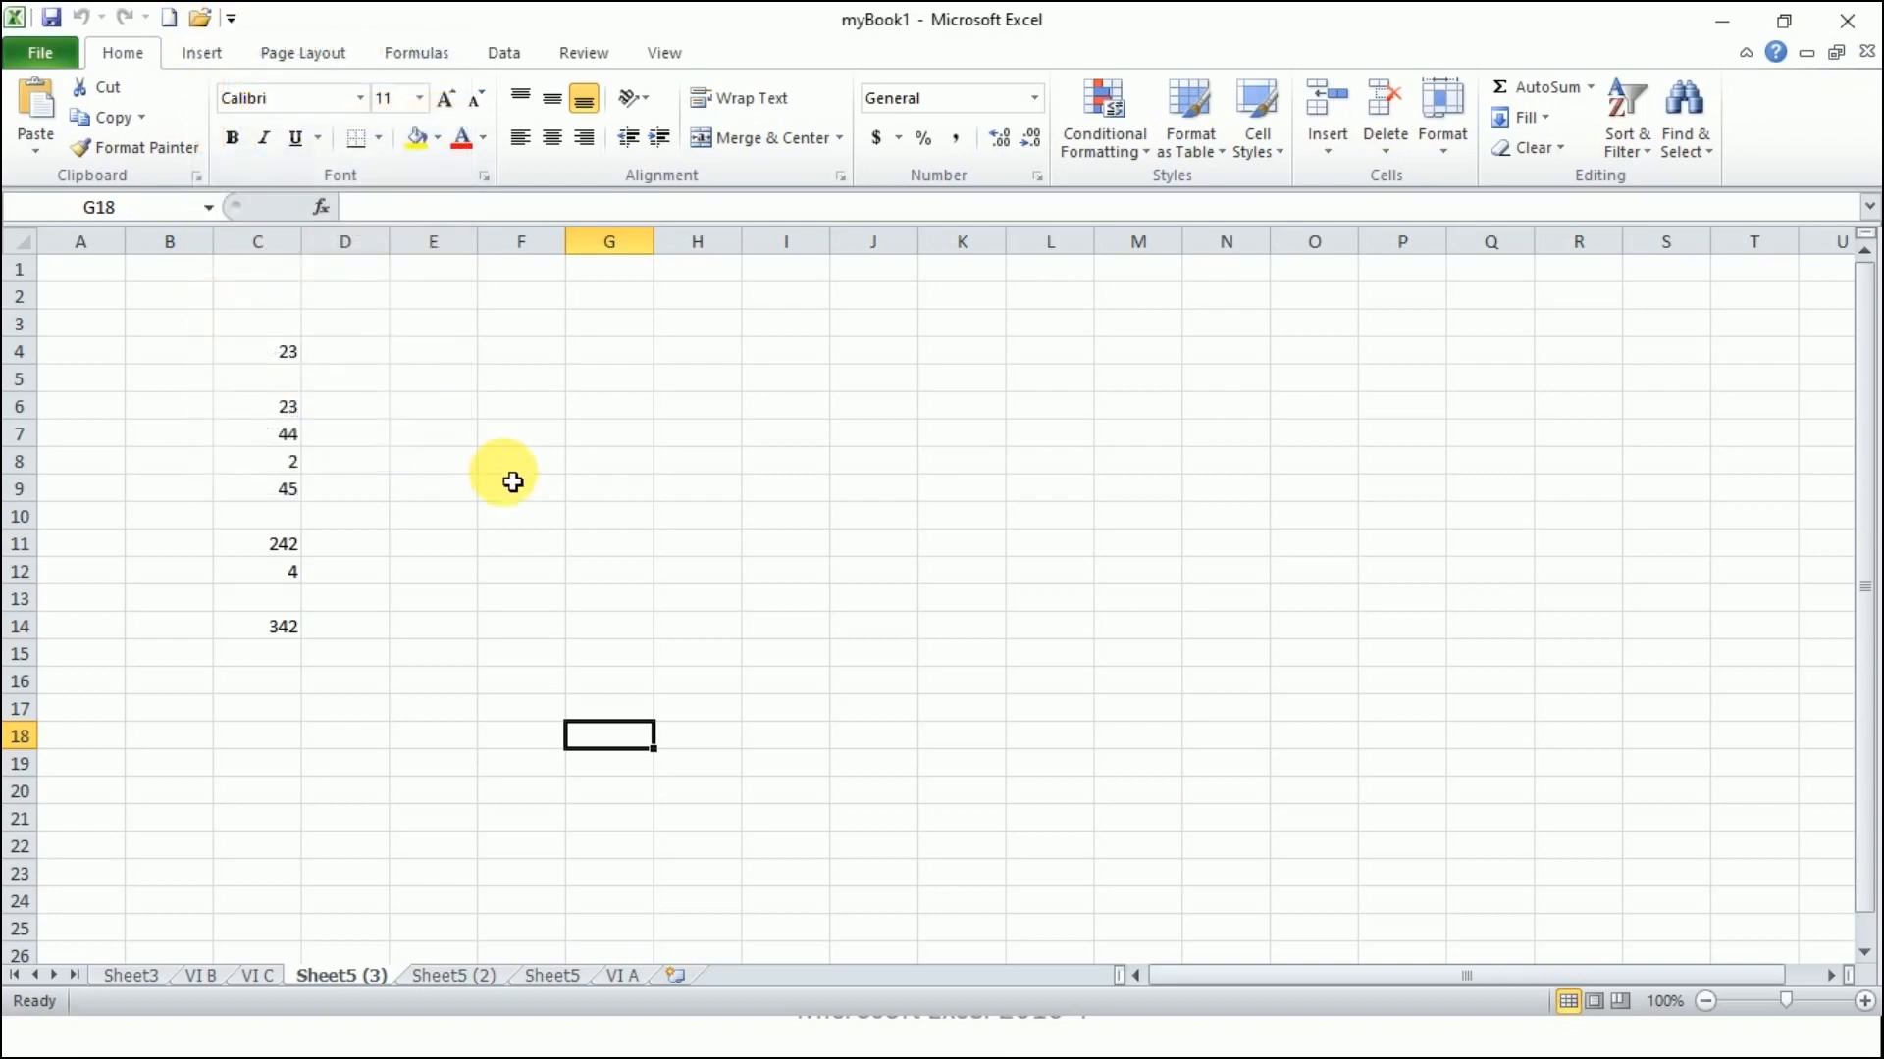
key("ctrl+o")
left_click(412, 260)
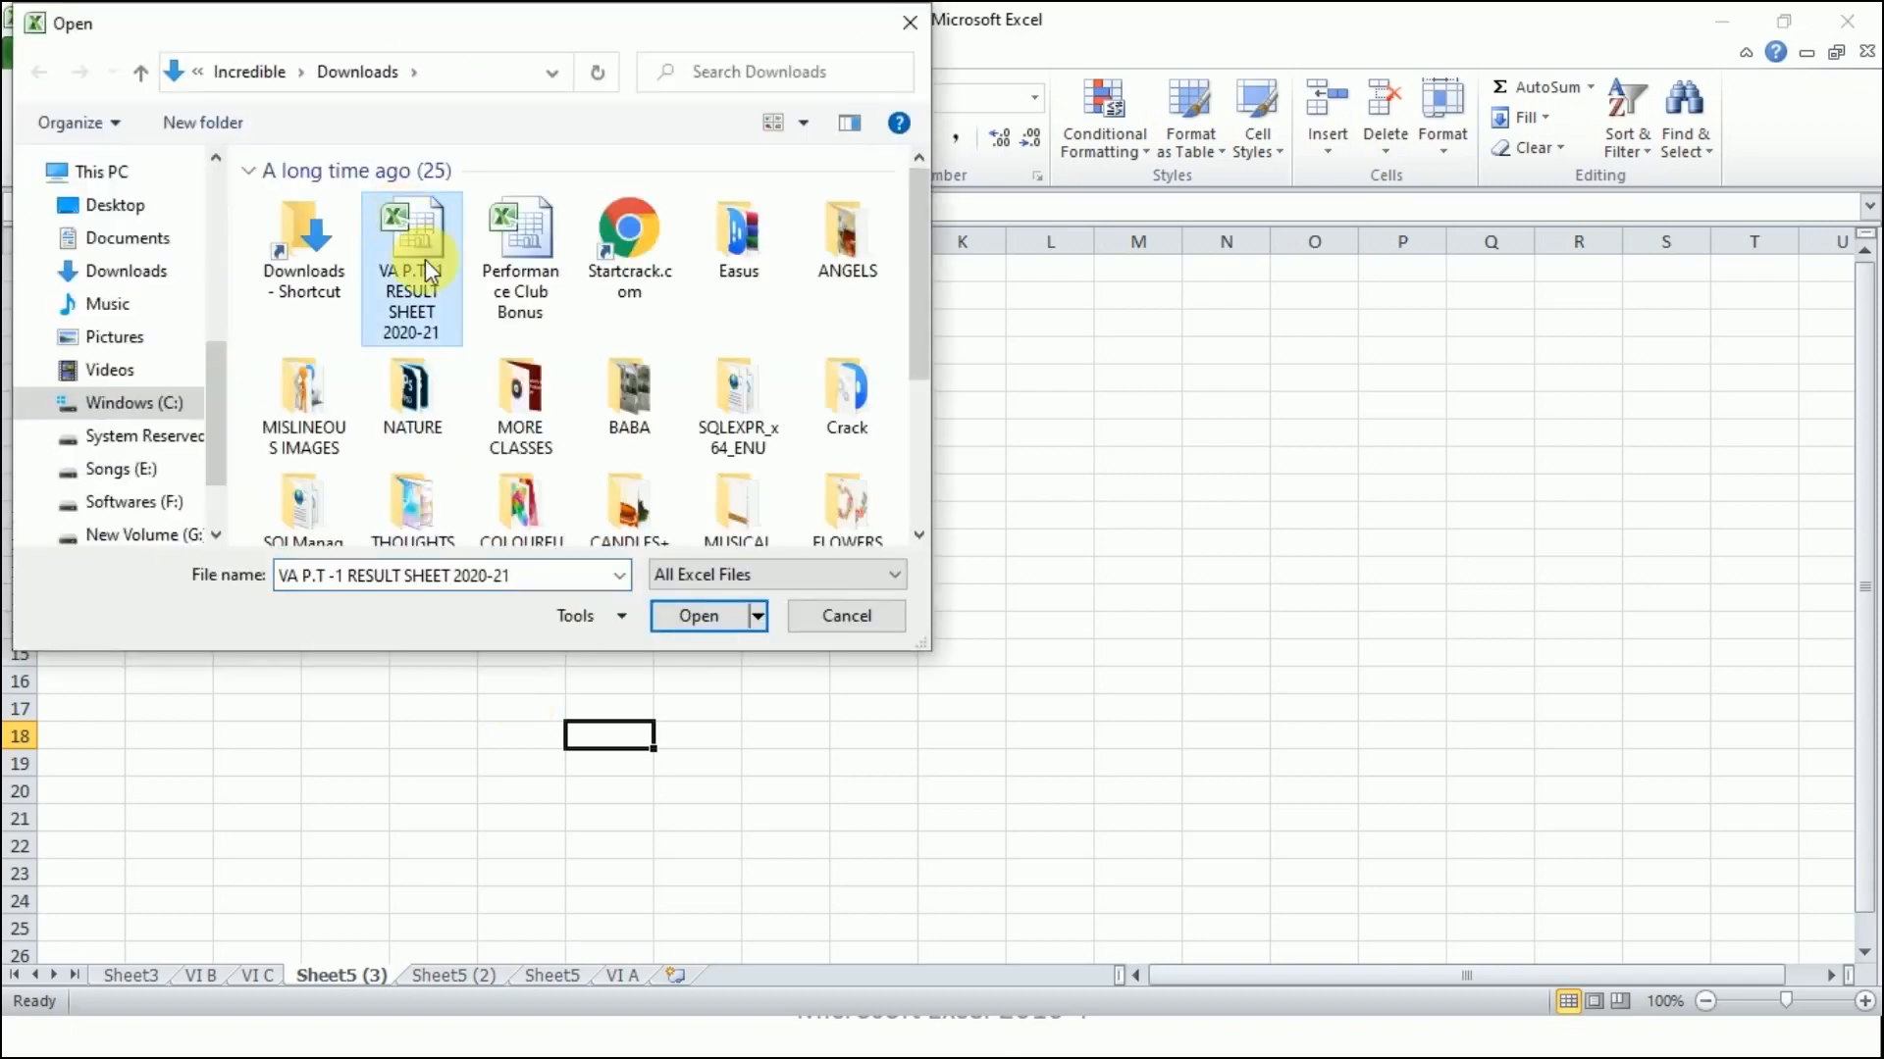
left_click(741, 612)
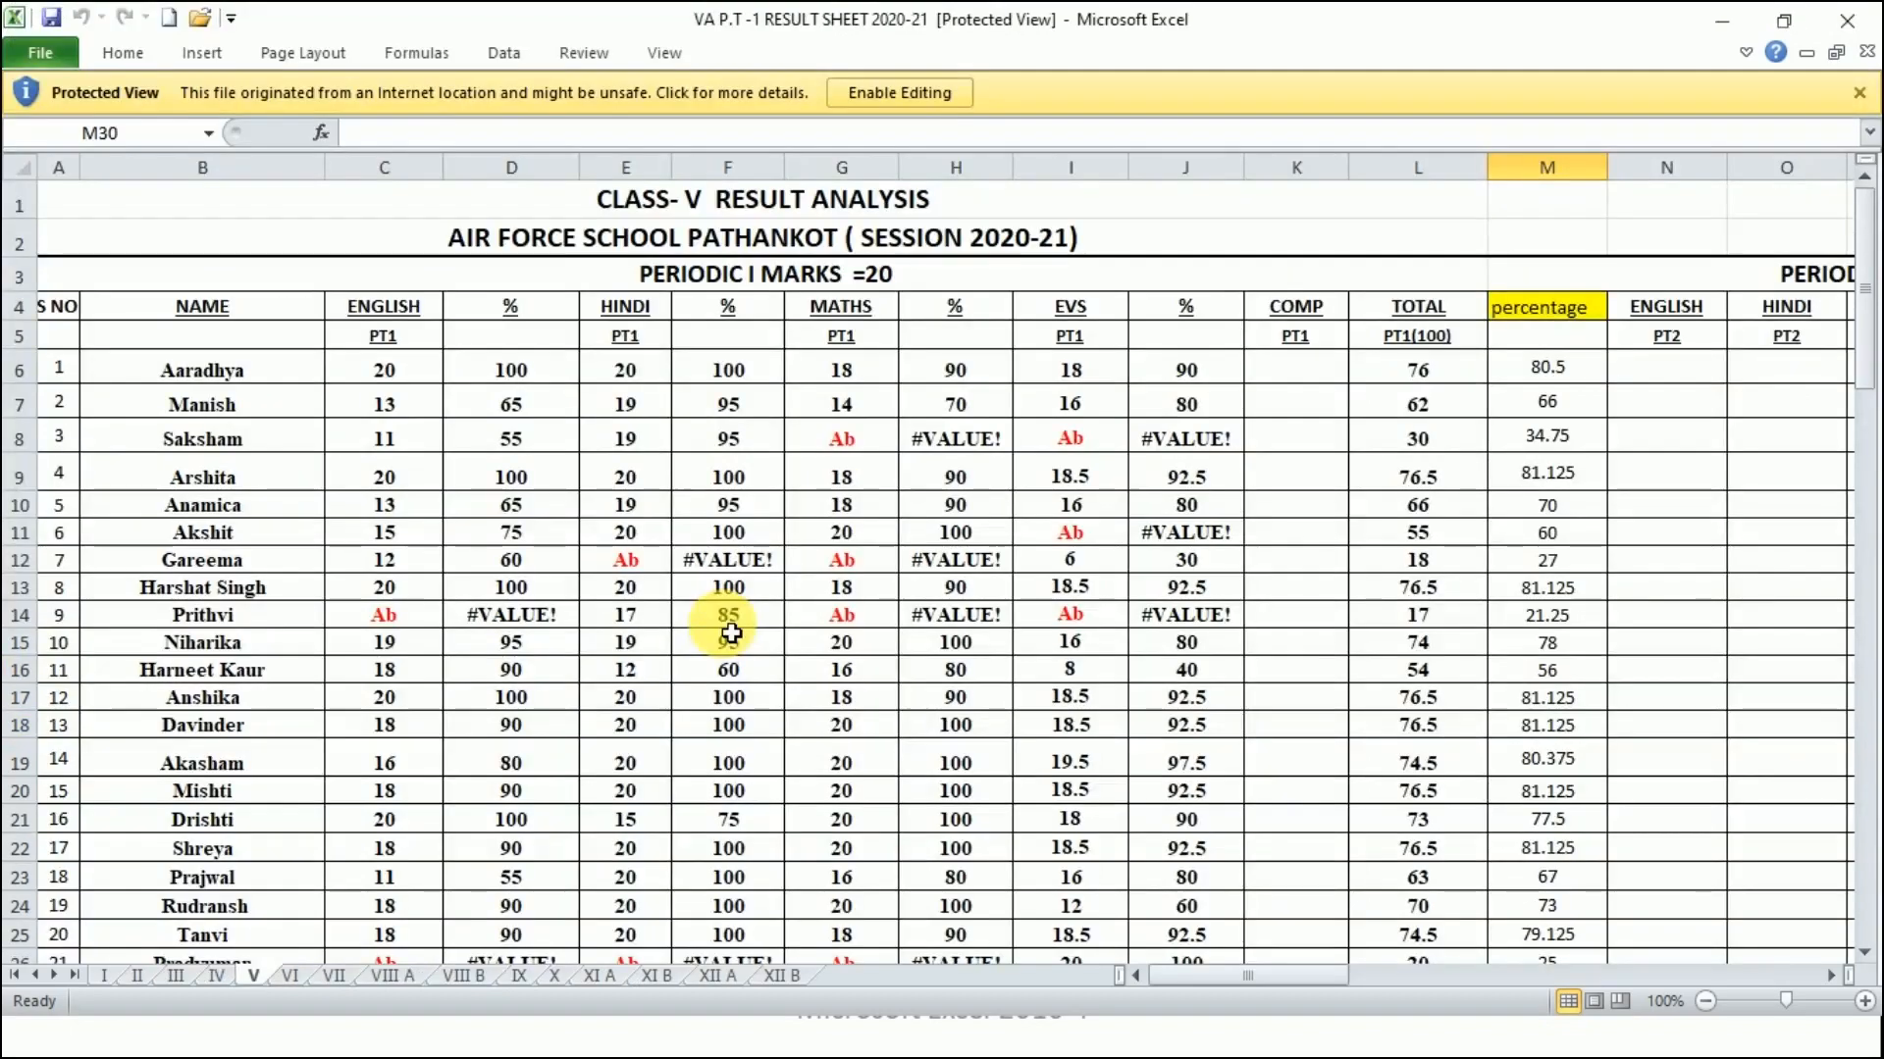
Step: Close the VA P.T -1 RESULT SHEET 2020-21 workbook and exit Excel from the myBook1 workbook
left_click(39, 53)
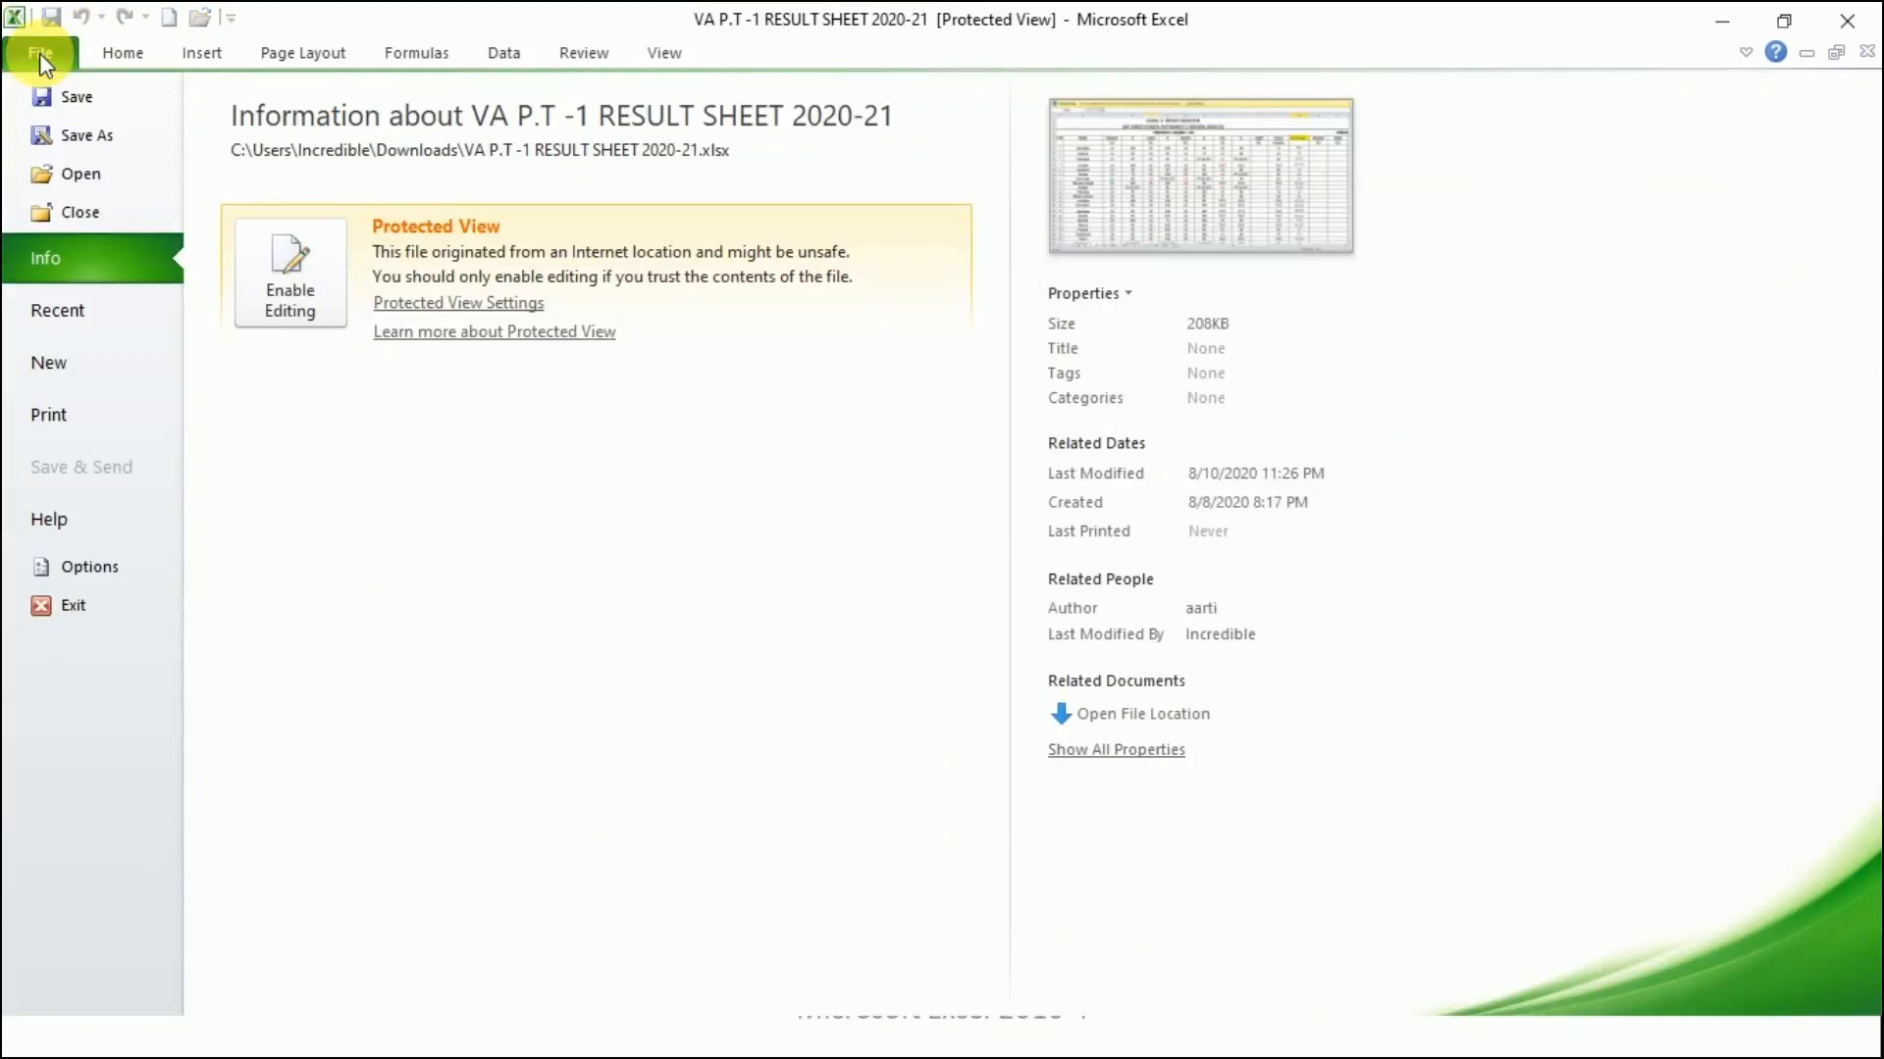
left_click(45, 208)
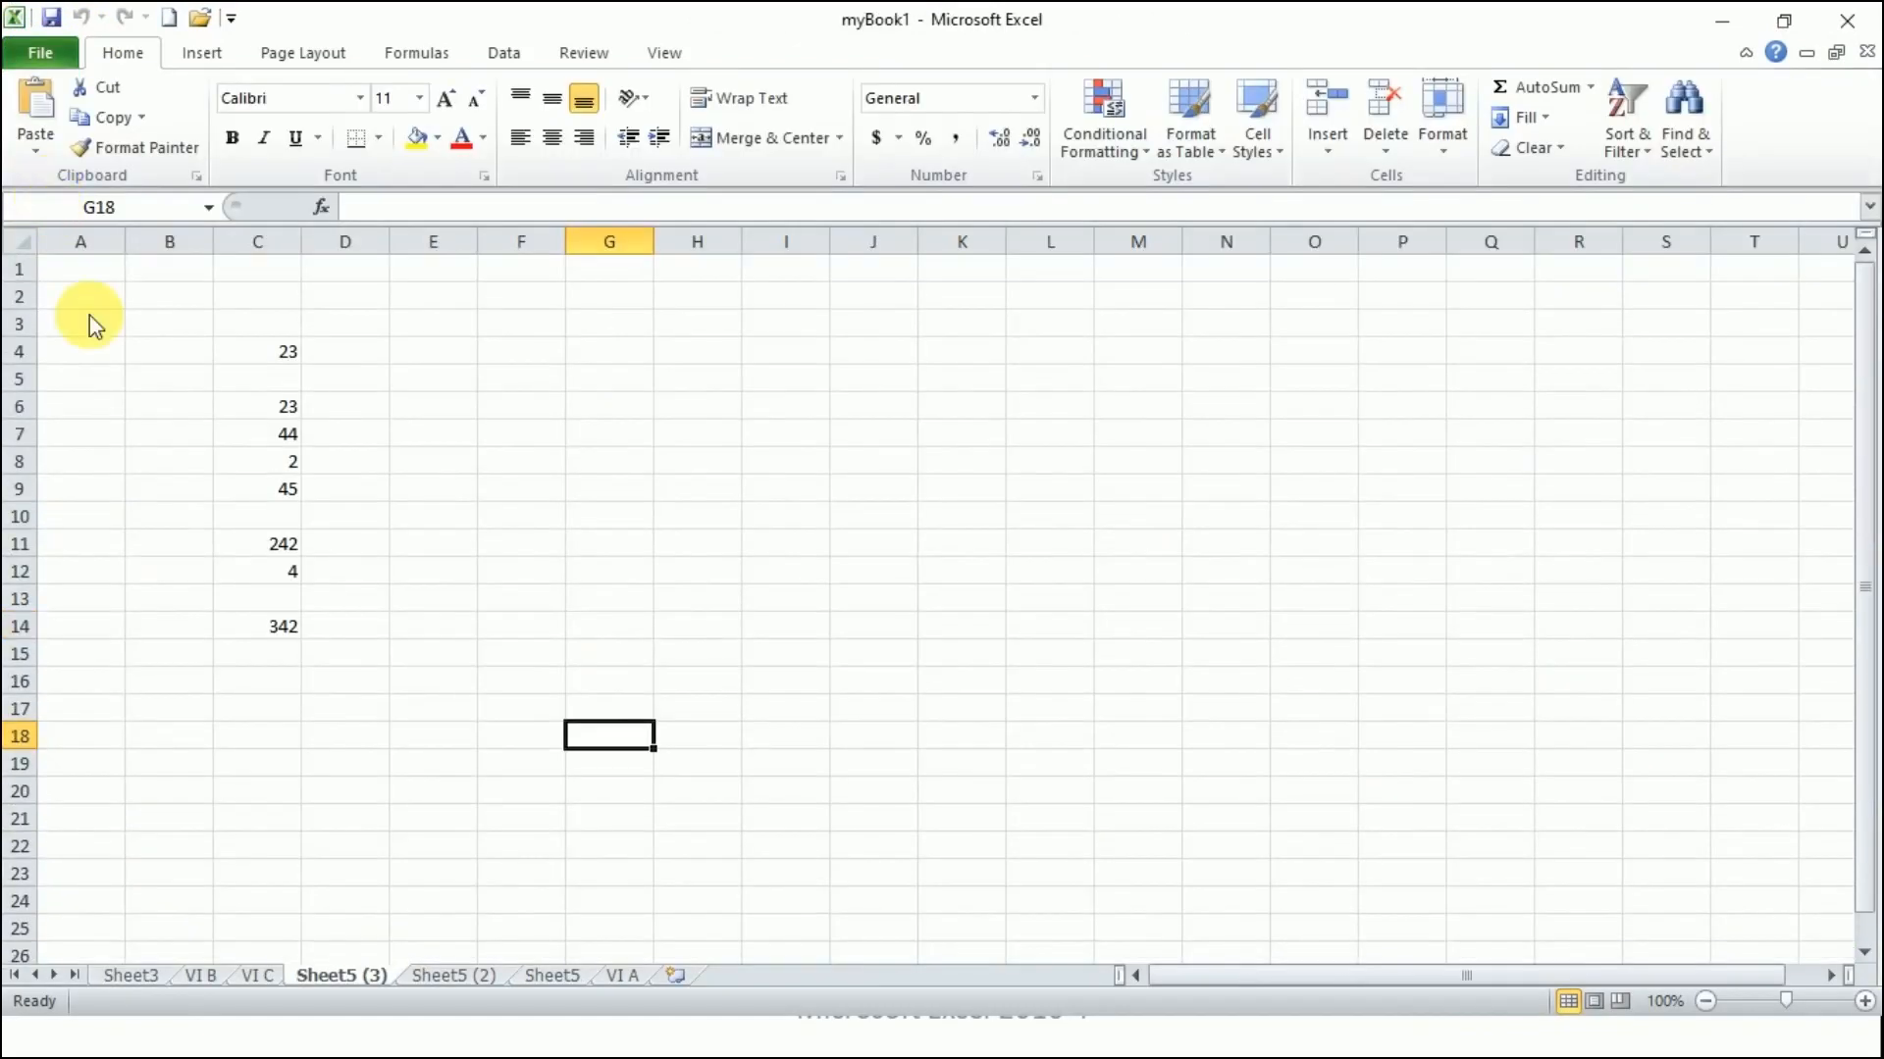
left_click(62, 56)
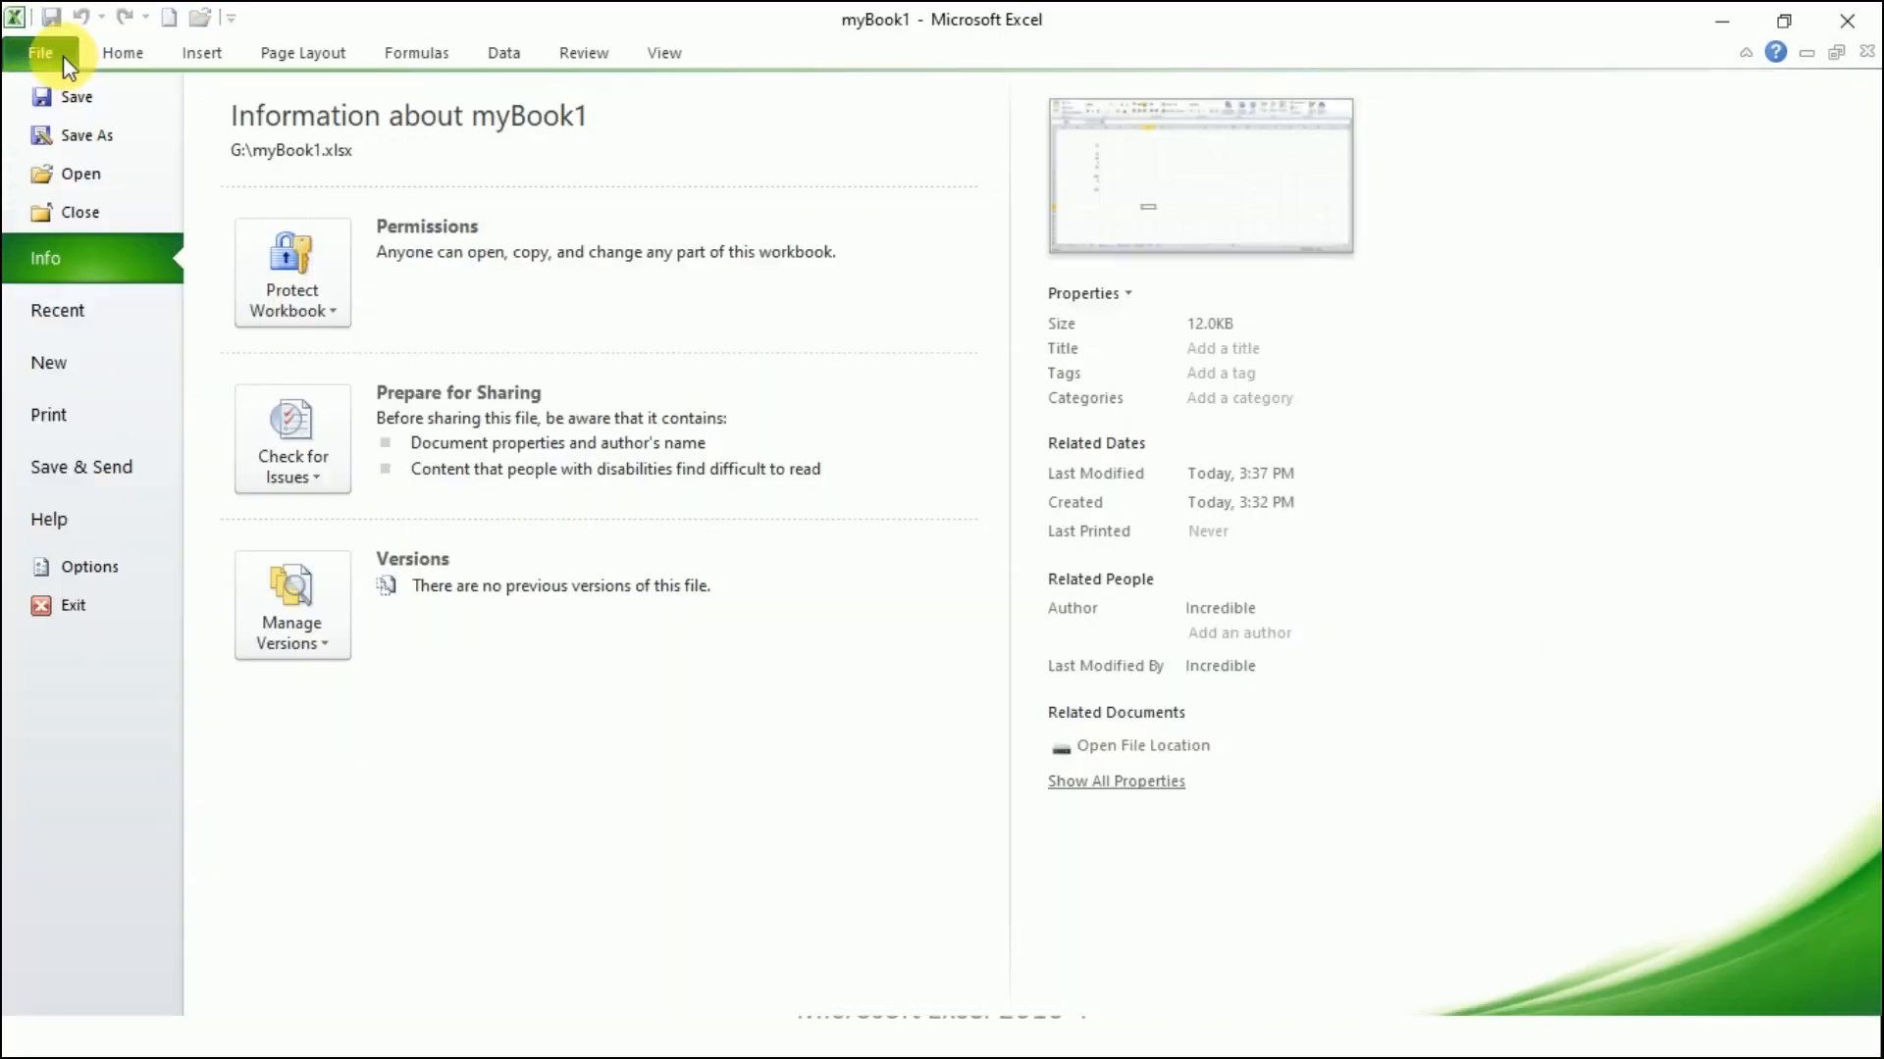
left_click(72, 608)
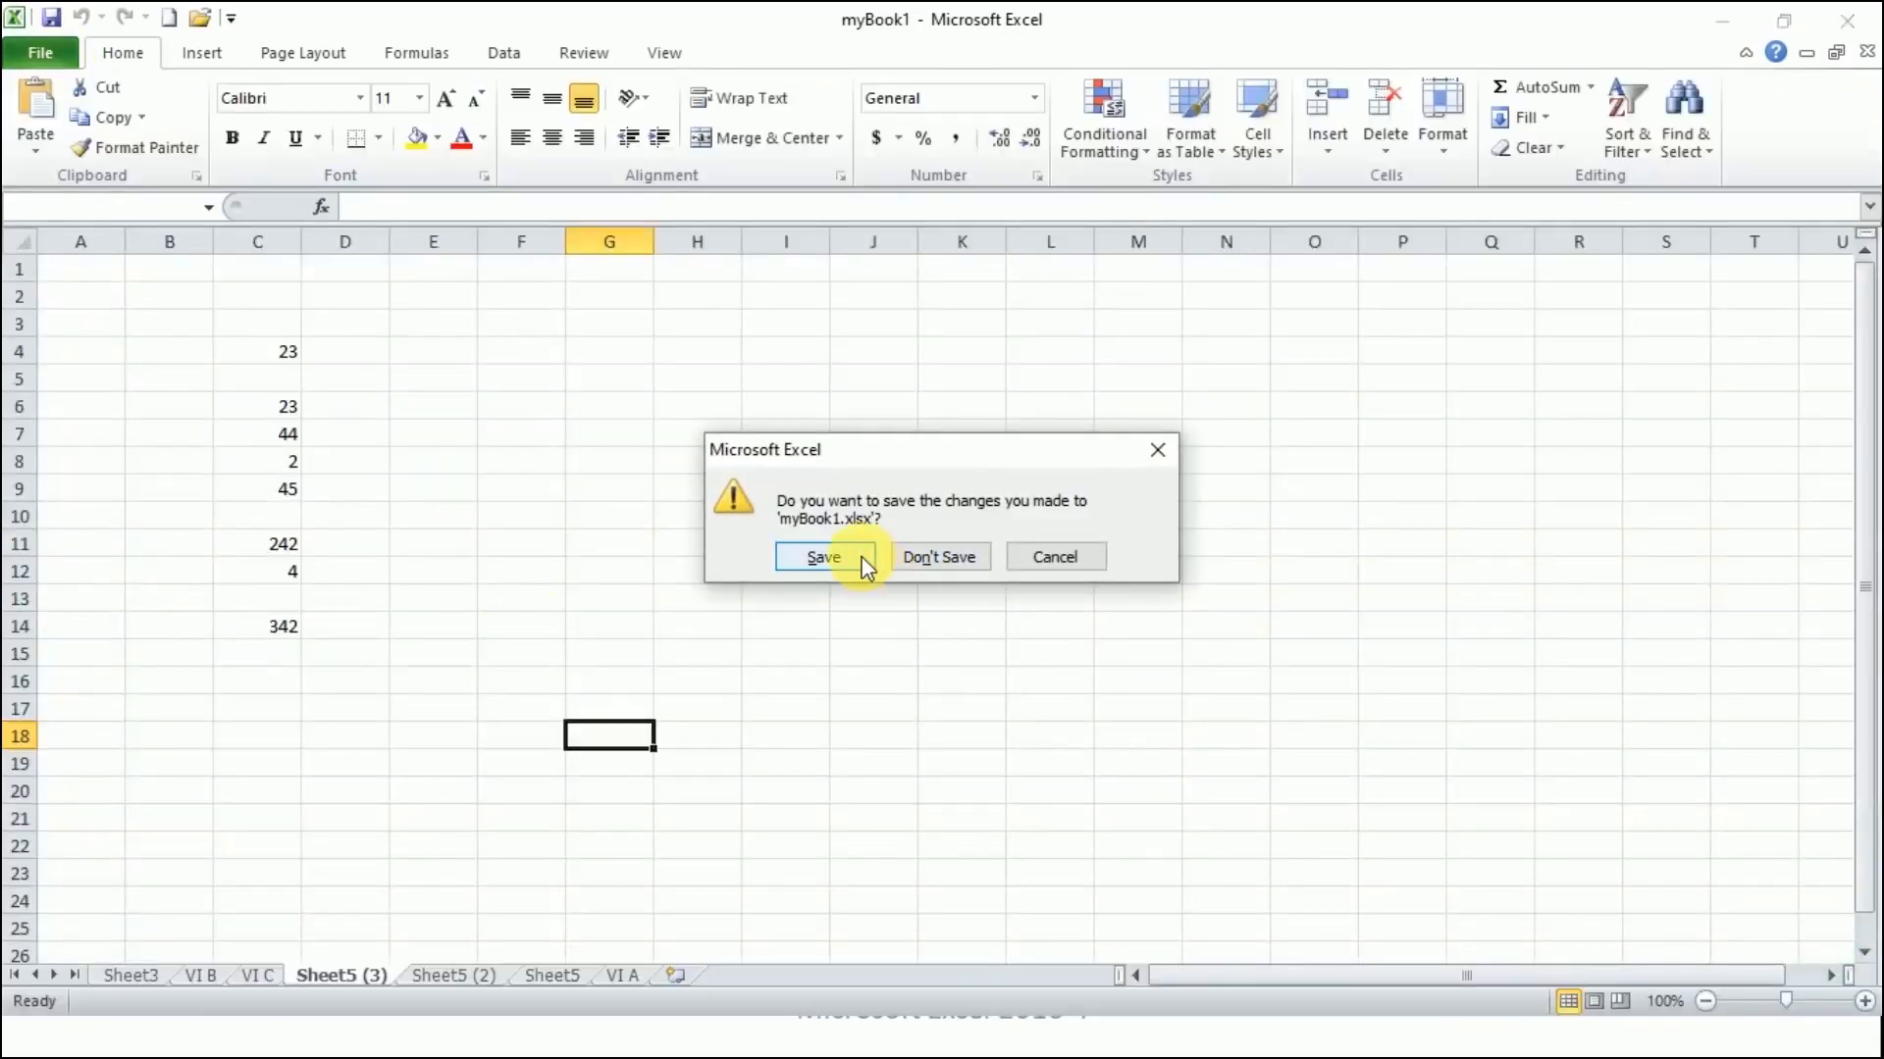